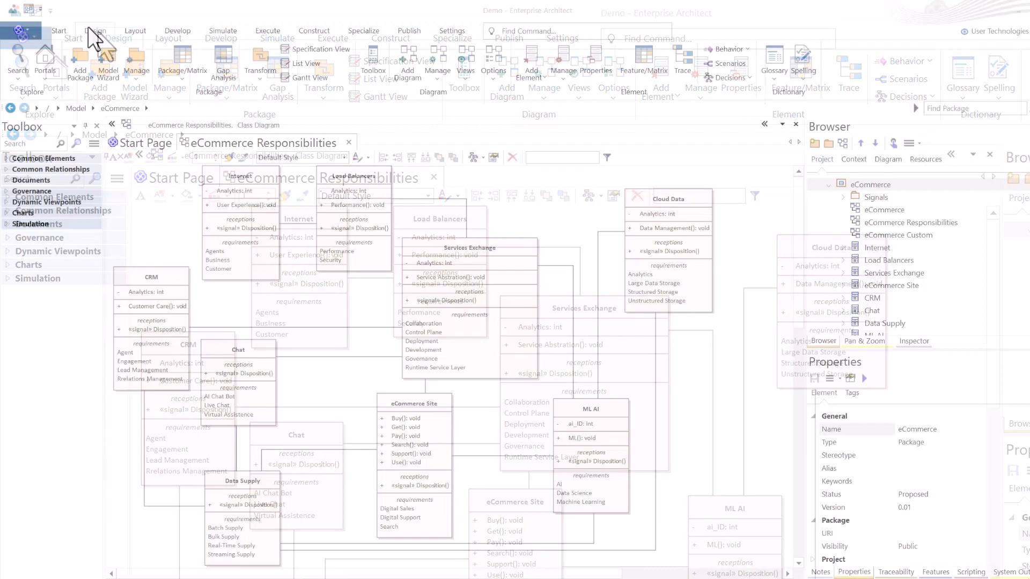
- Open the New Package dialog for the eCommerce package, look over its initial content options, and cancel it without adding a package
click(111, 36)
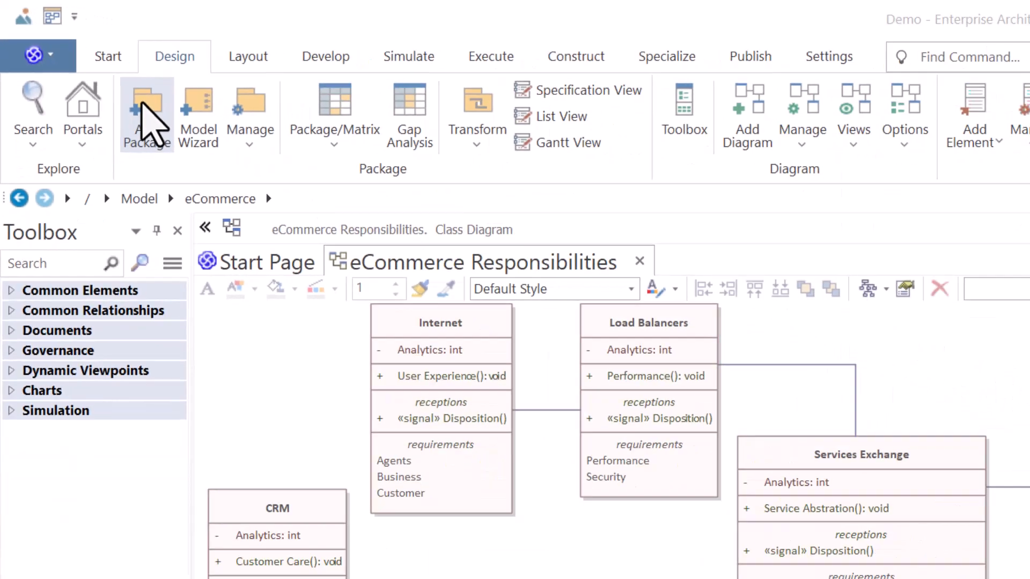
click(206, 161)
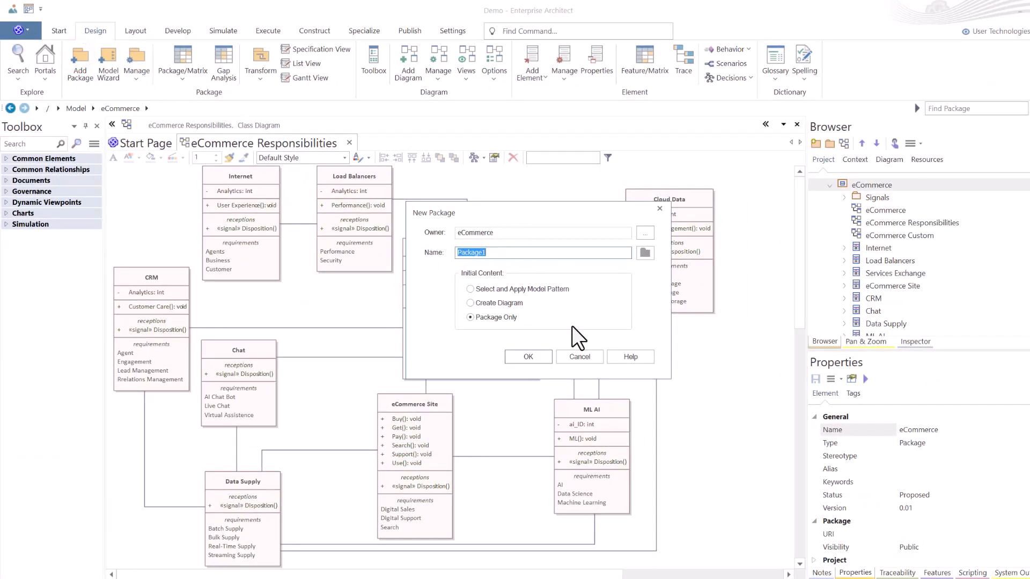
click(578, 357)
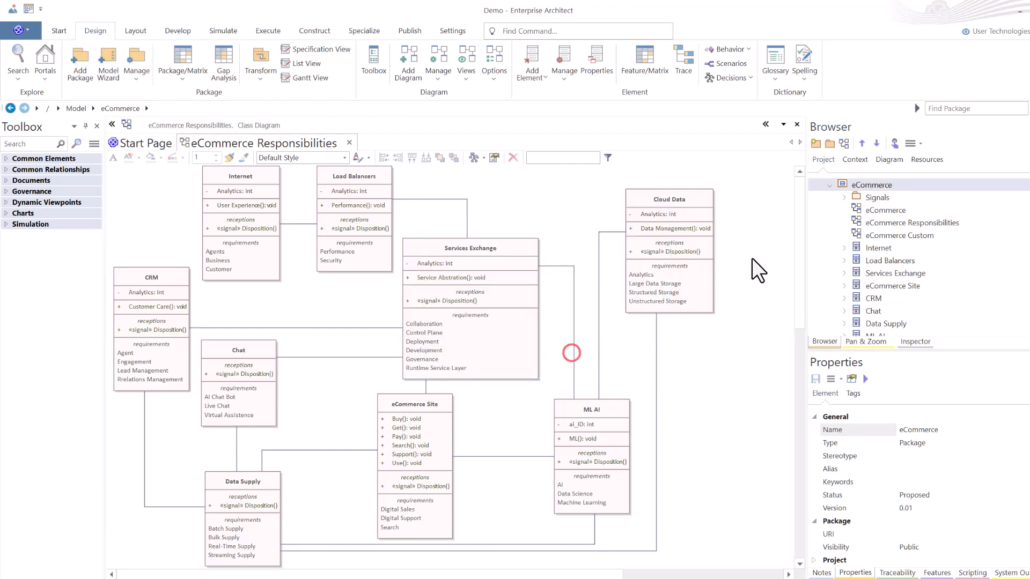
click(829, 144)
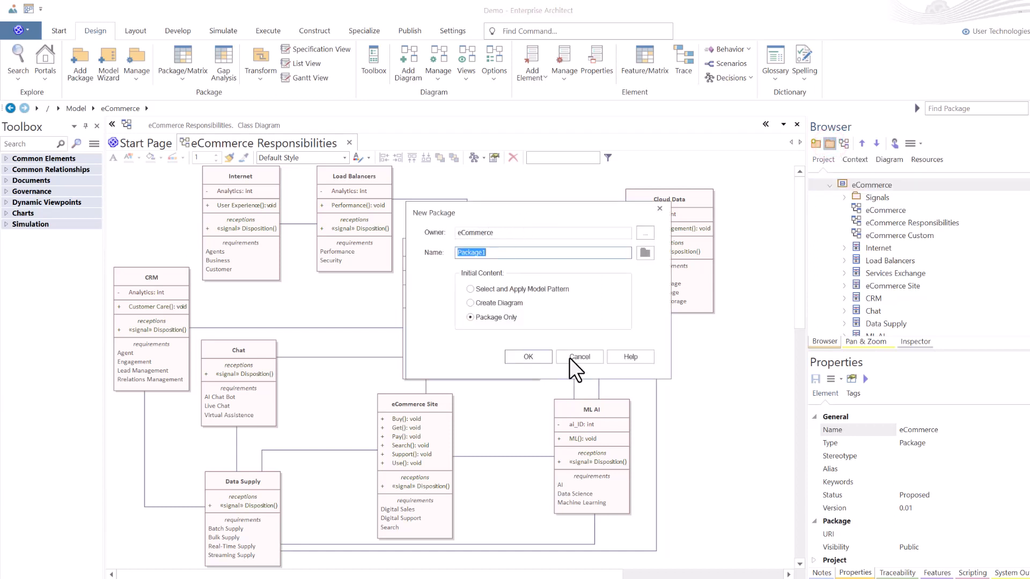
click(585, 357)
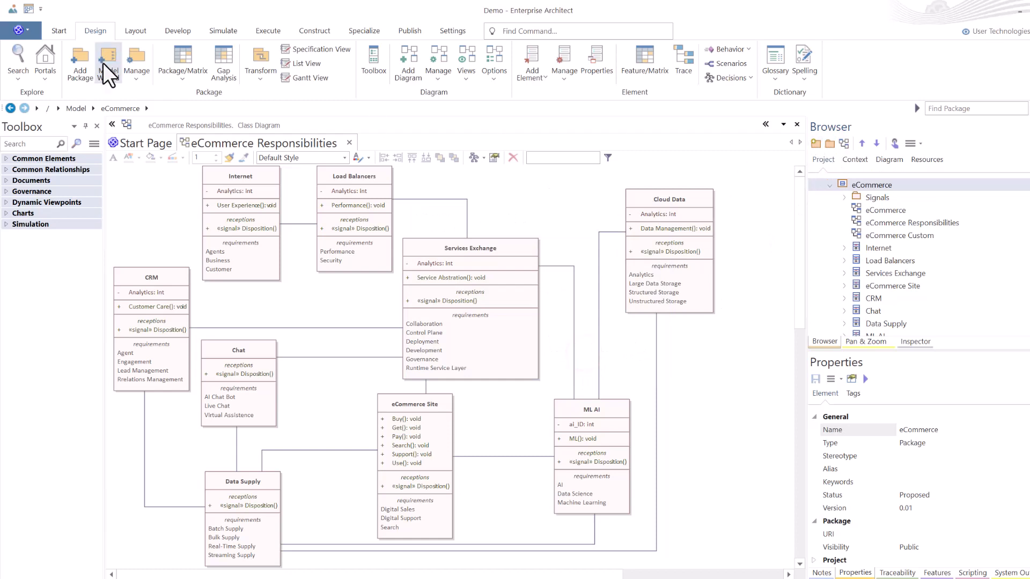
- Look through the Model Wizard's pattern list for all perspectives and return to the Start Page's open project view
click(81, 73)
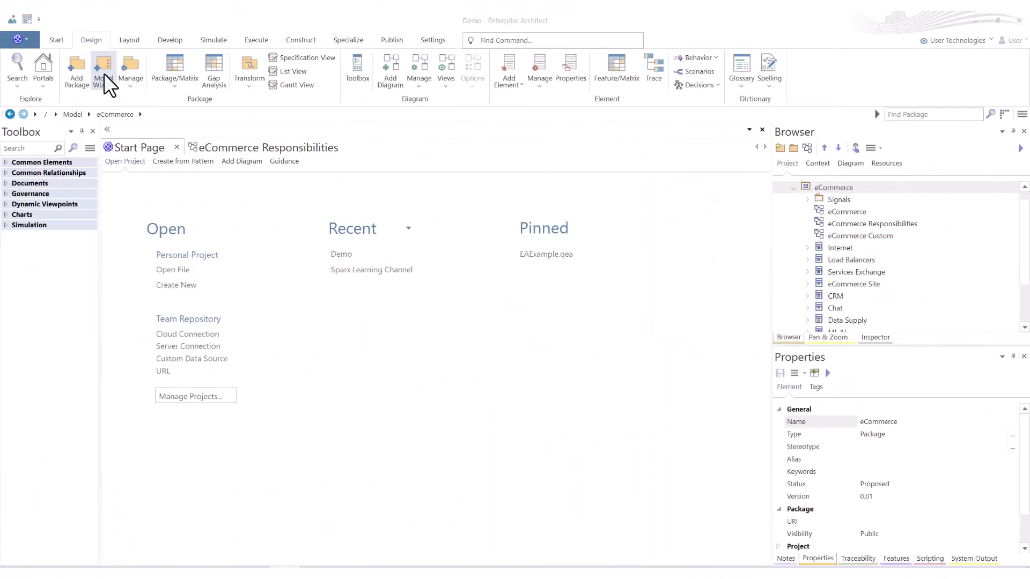
click(142, 96)
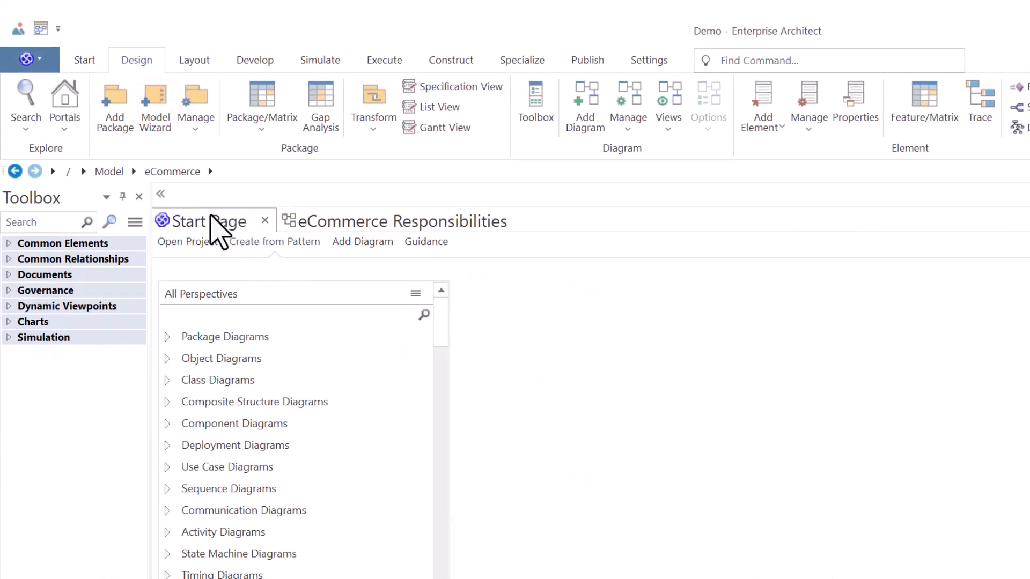
click(203, 239)
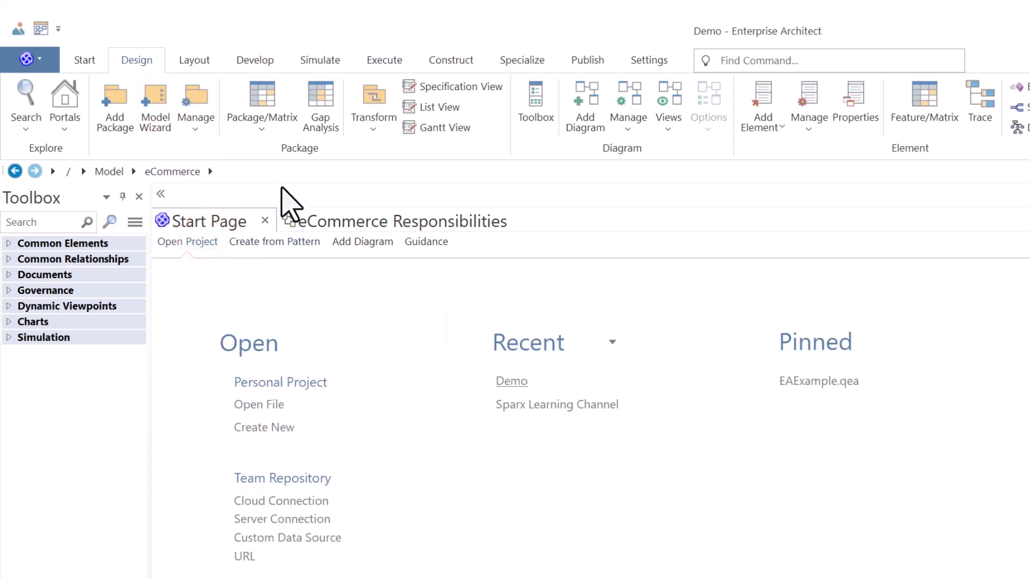
click(161, 117)
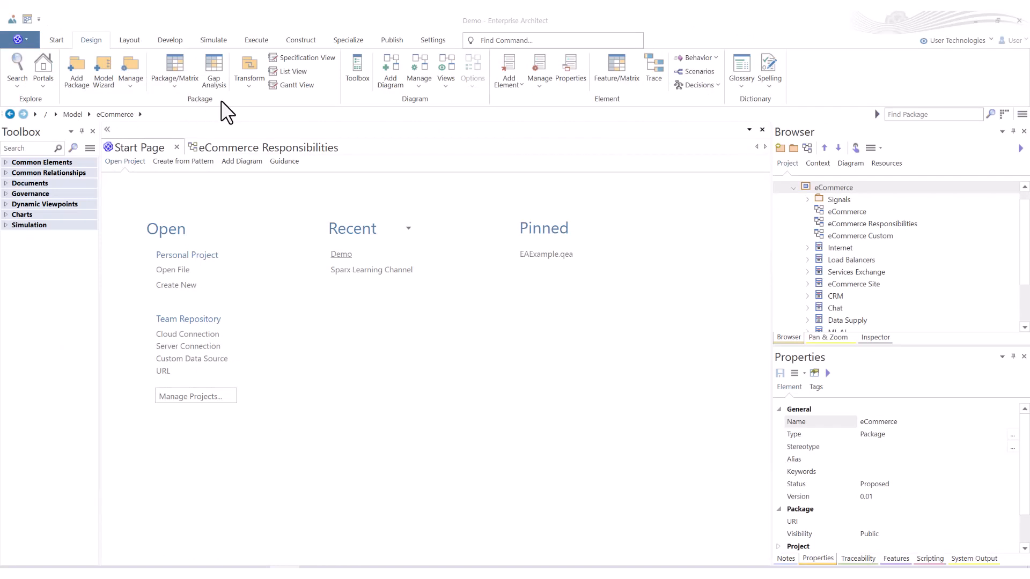
- View the general properties of the eCommerce package through the package management commands and cancel without changes
click(126, 70)
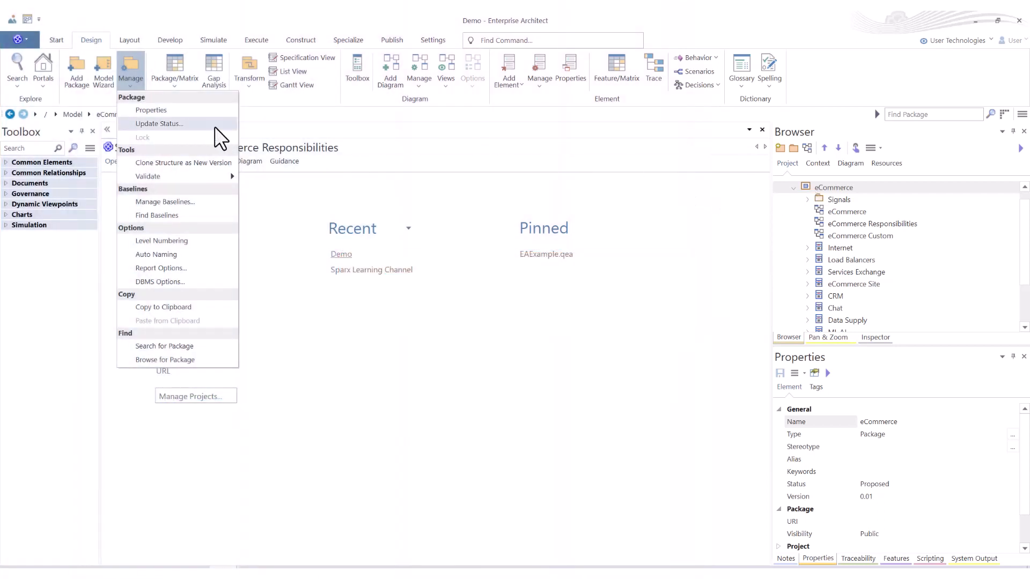
click(150, 111)
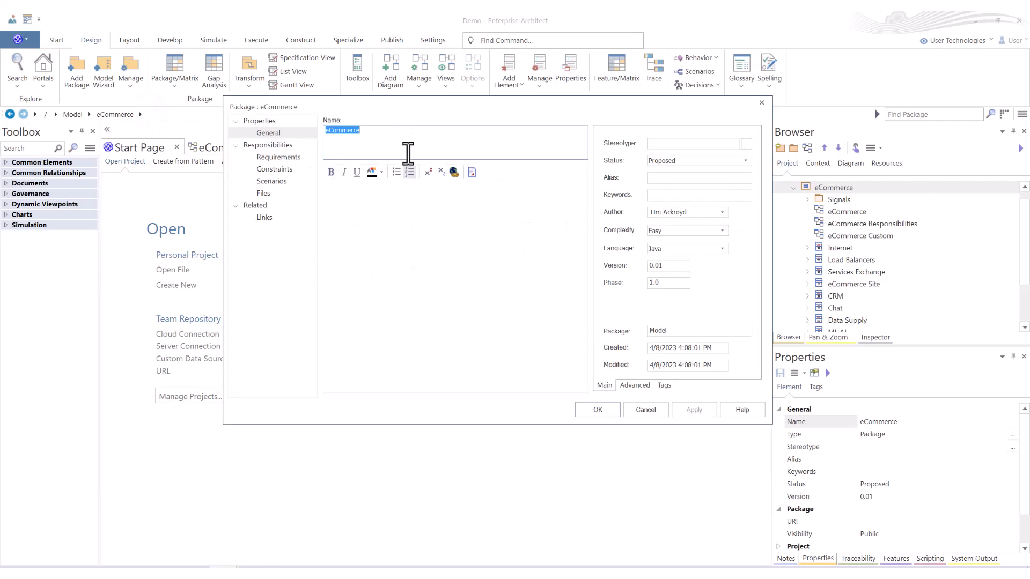
click(645, 410)
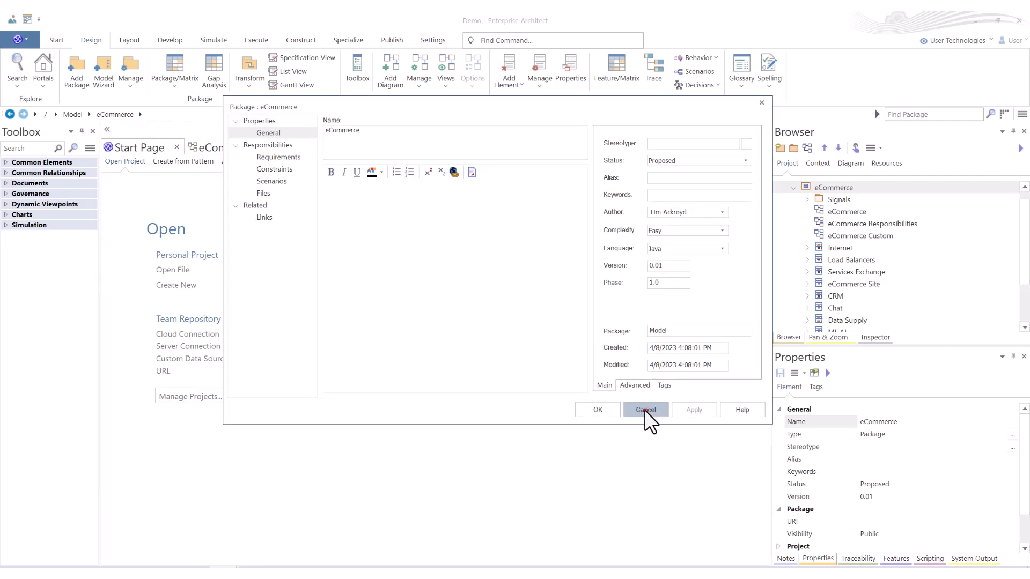
- Open the eCommerce package's properties dialog from its entry in the Browser and dismiss it without changes
right_click(822, 189)
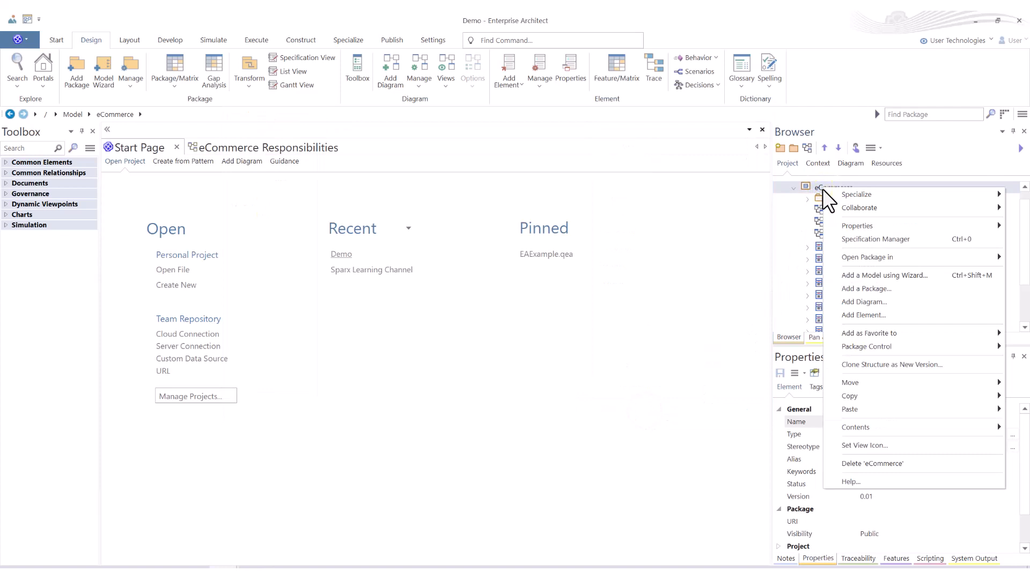
click(864, 226)
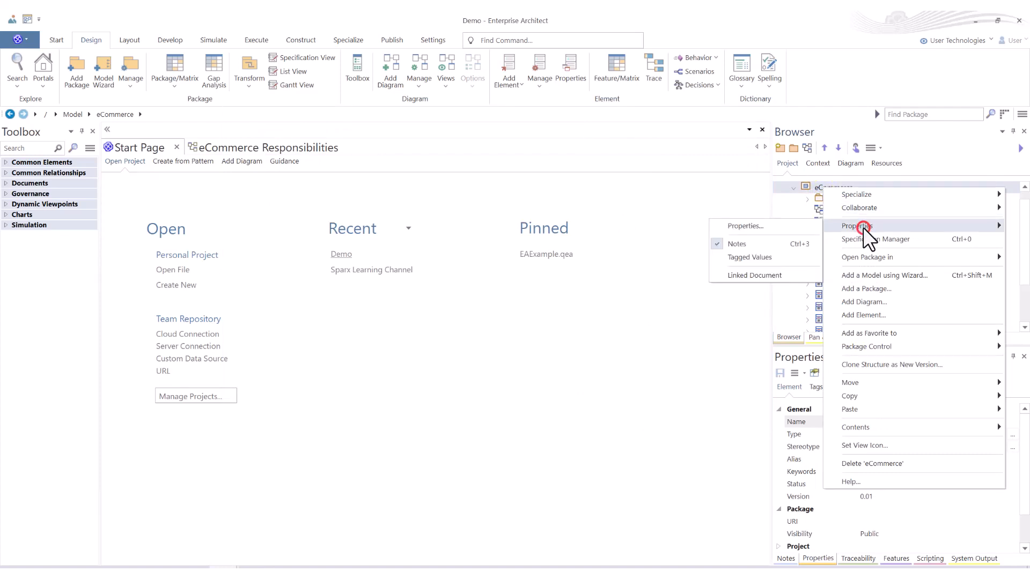
click(774, 227)
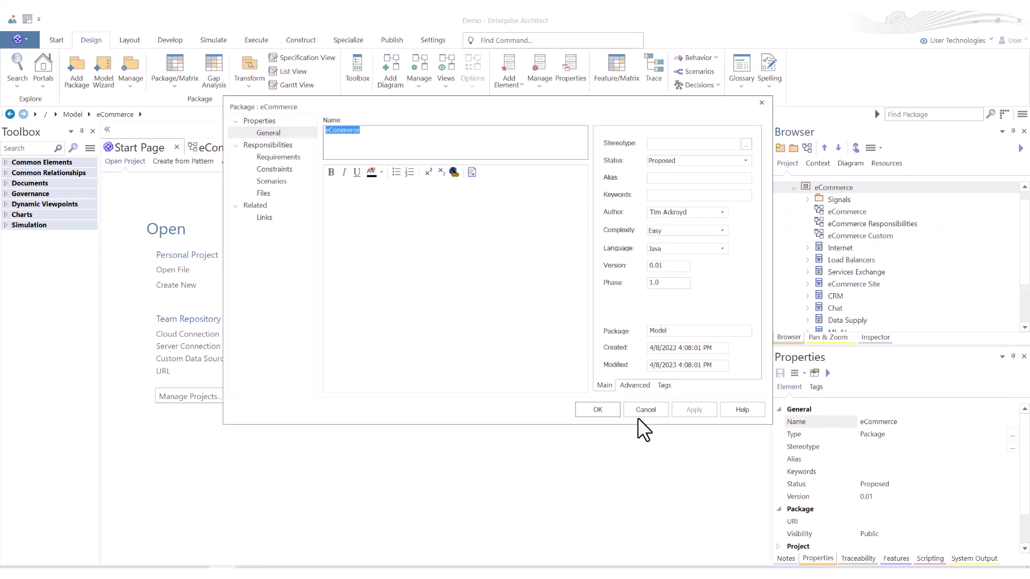
click(645, 413)
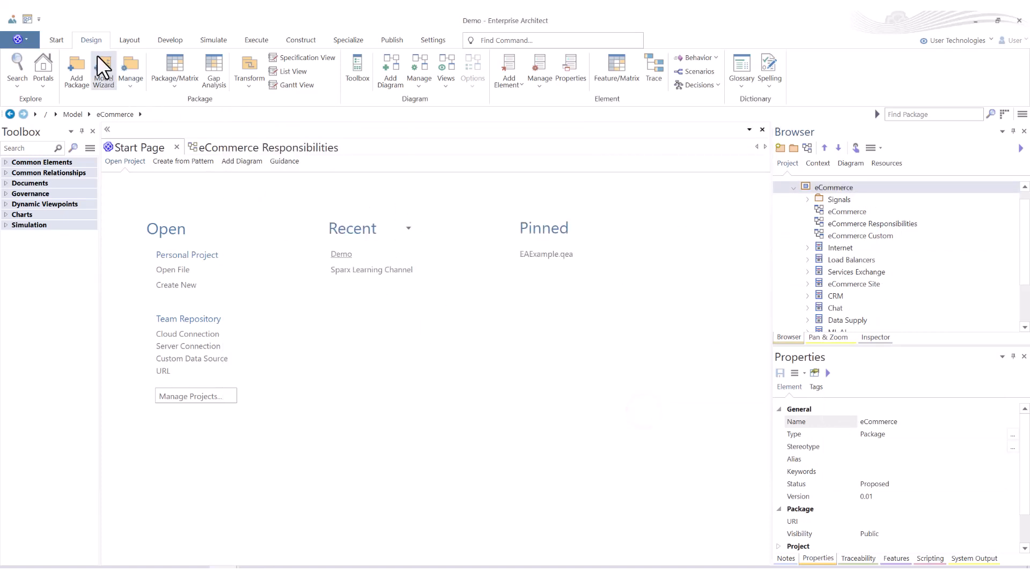
click(85, 38)
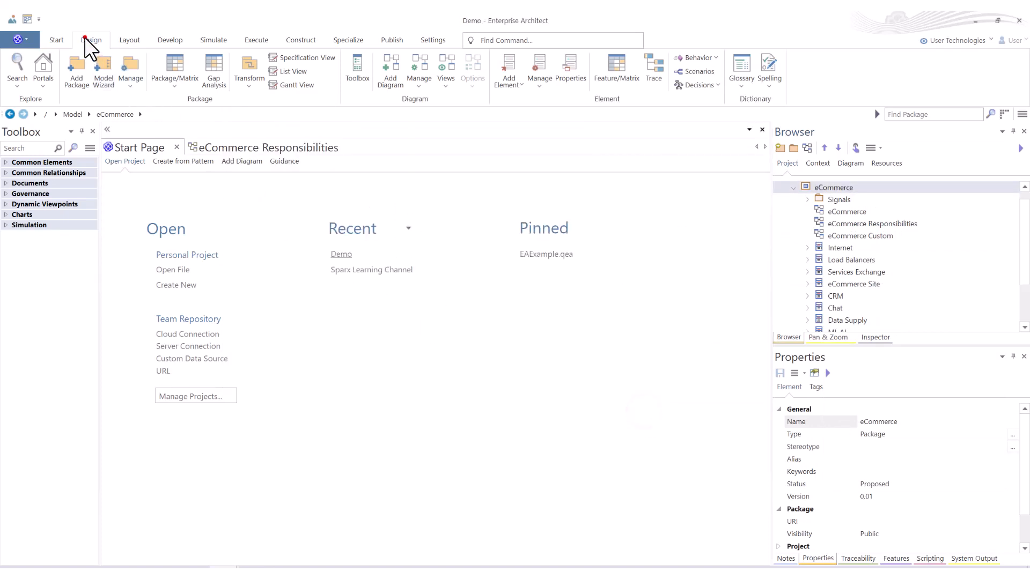
click(130, 85)
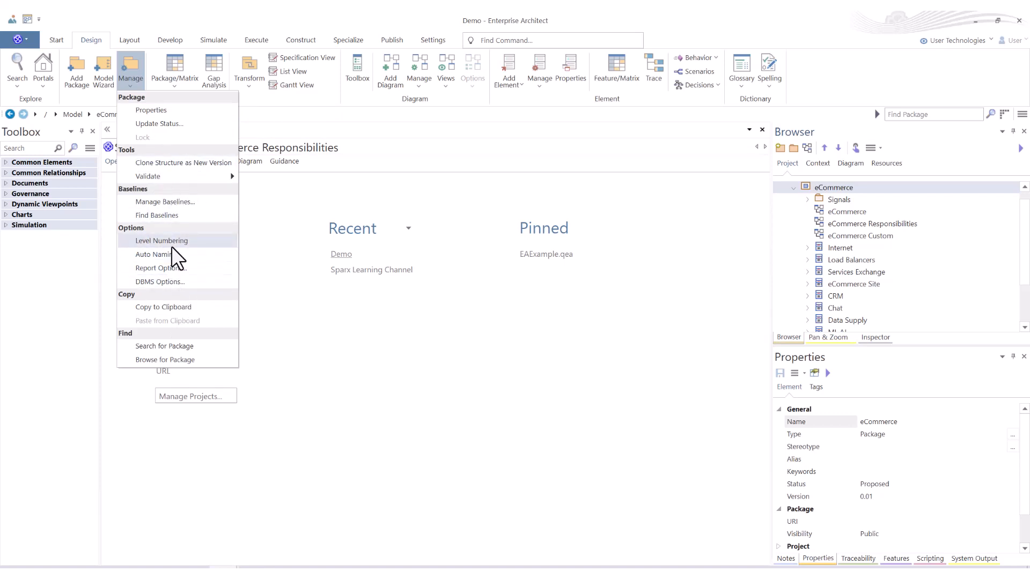
click(168, 111)
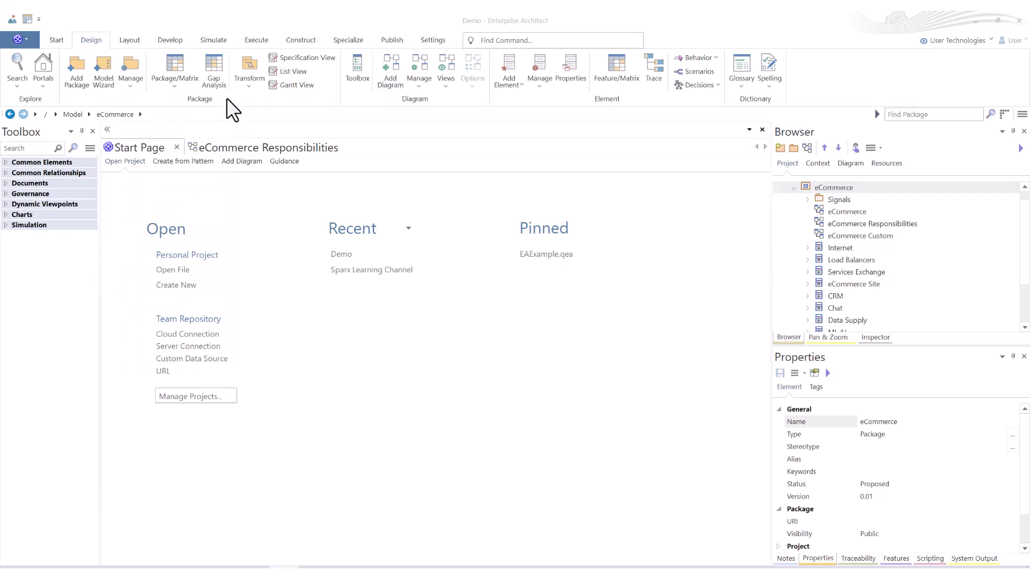
- Check the Package/Matrix opening options, view the Gap Analysis Matrix, and close the matrix
click(181, 88)
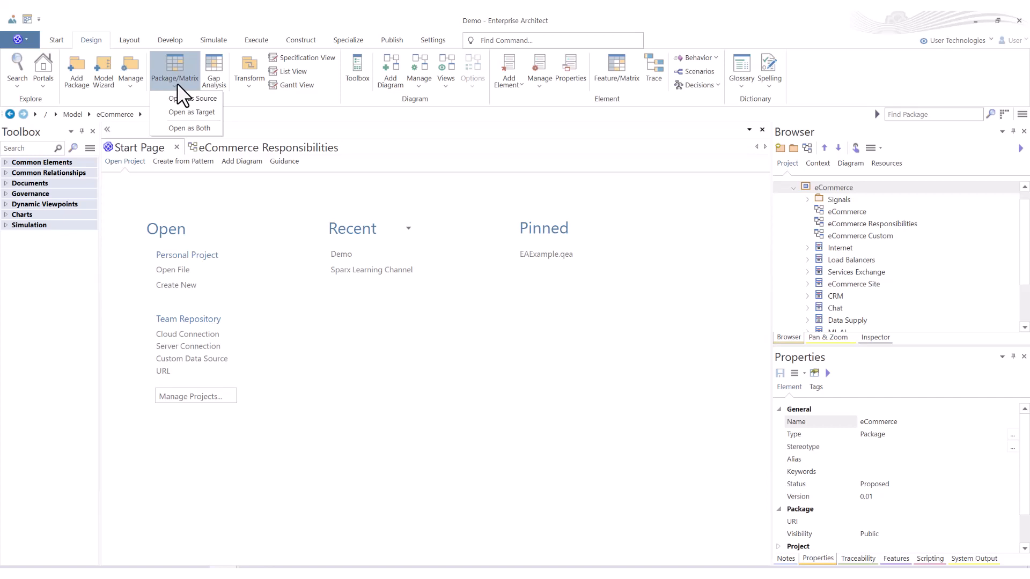
click(214, 69)
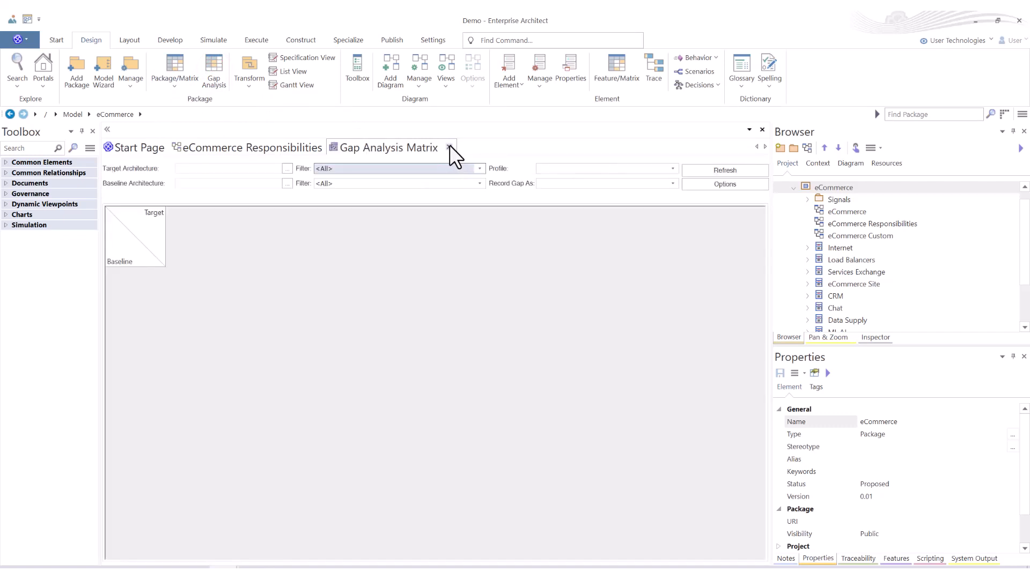
click(449, 148)
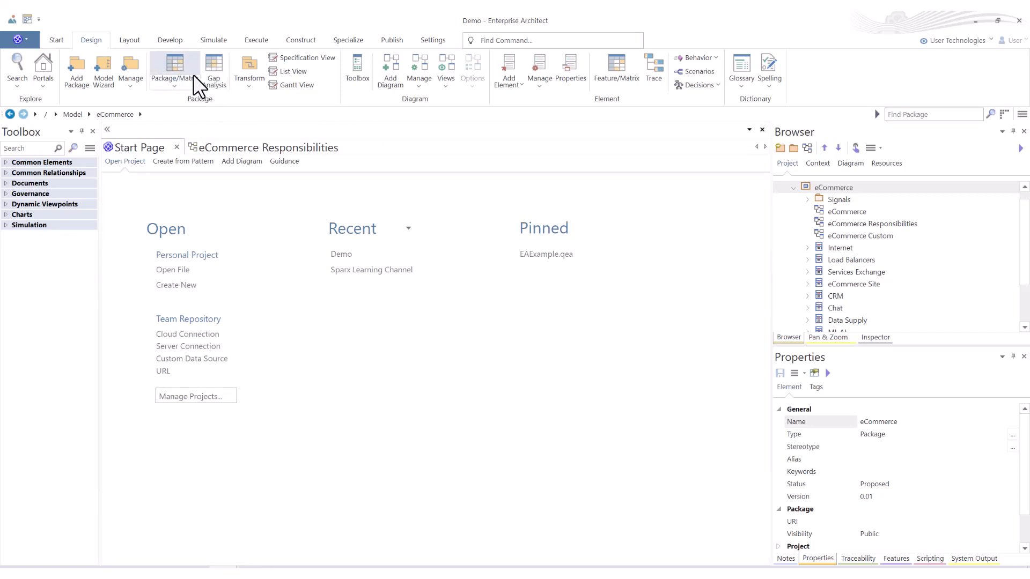
click(250, 85)
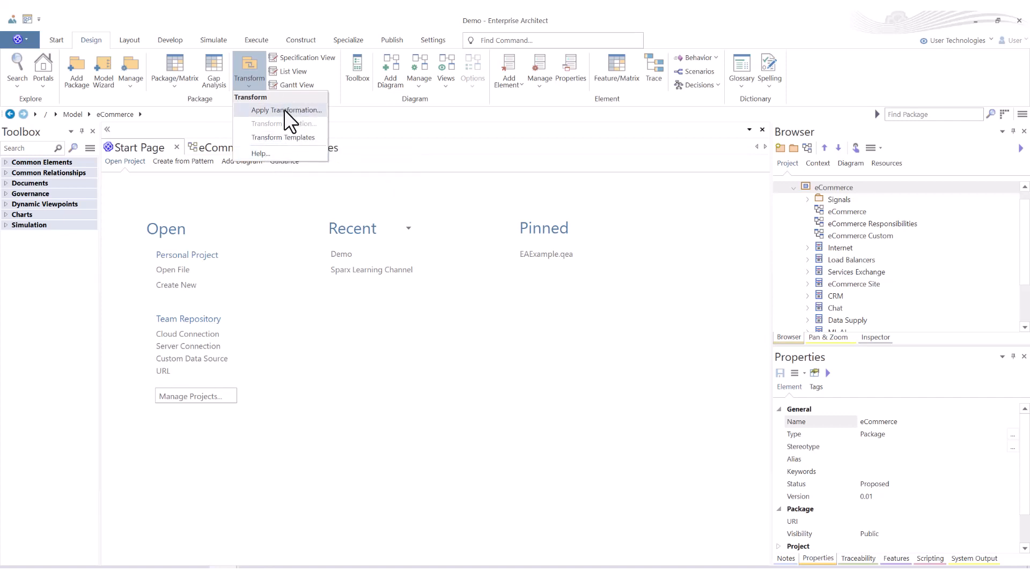
click(401, 129)
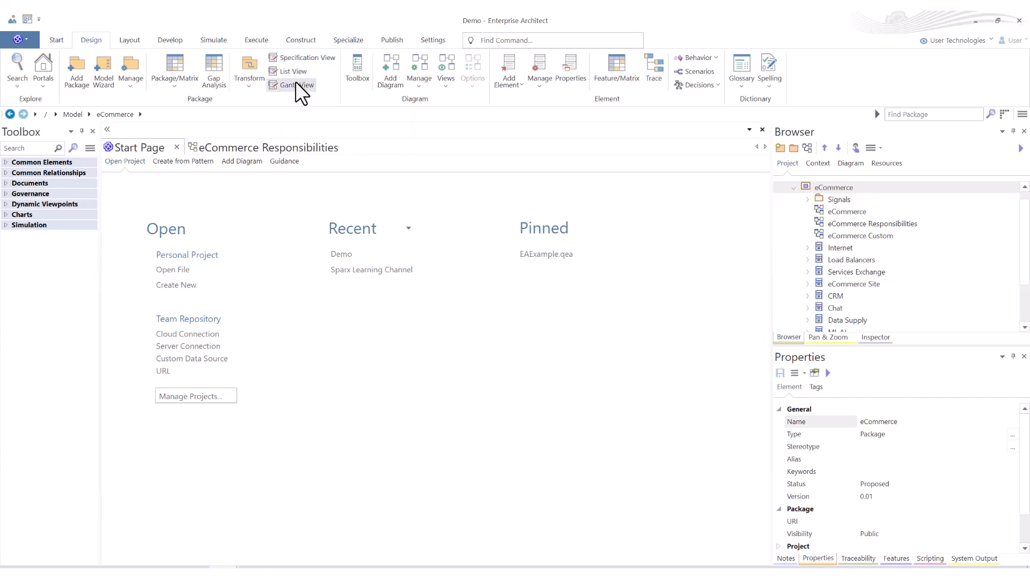
- Bring up the eCommerce Responsibilities diagram, and view the eCommerce package's contents in the Specification View before closing it
click(239, 148)
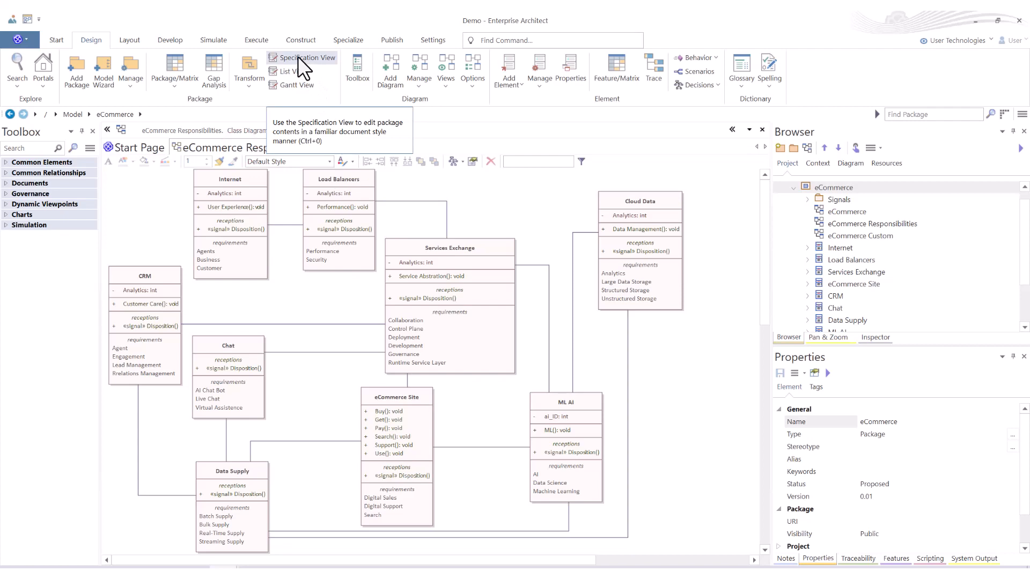
click(300, 58)
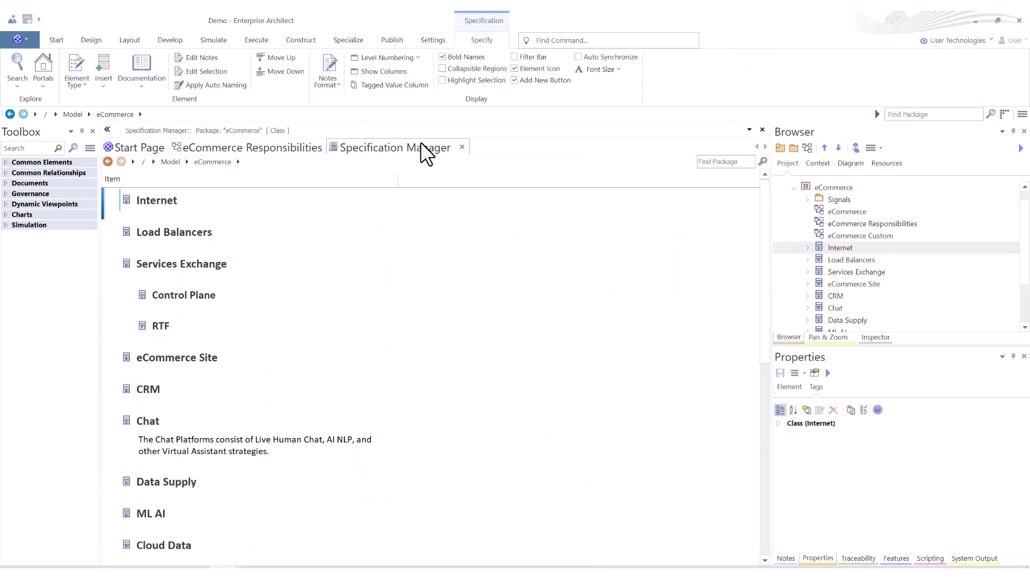
click(462, 147)
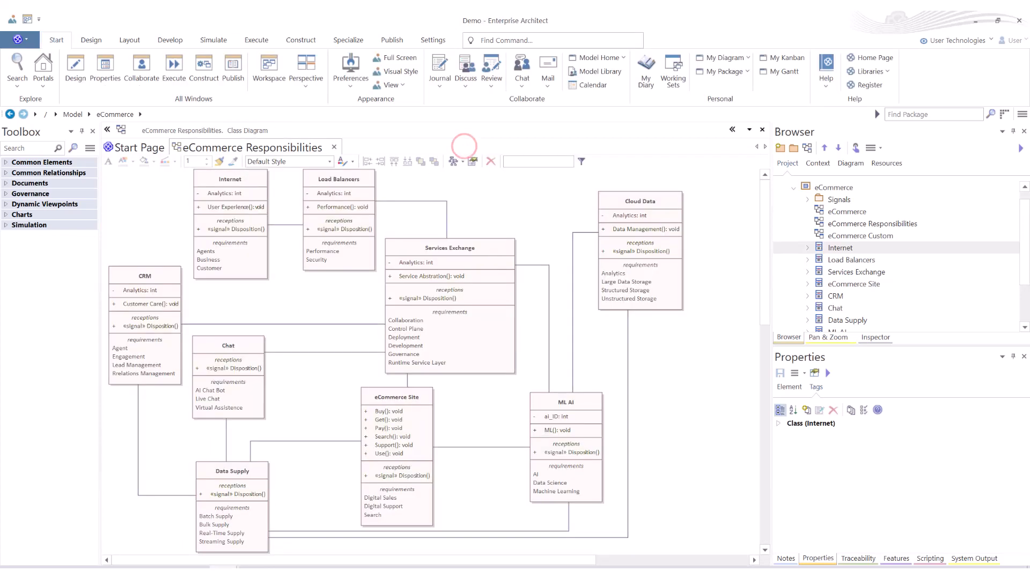
- Open the Specification Manager for the eCommerce package from its entry in the Browser, view the listed elements, and close it
right_click(815, 186)
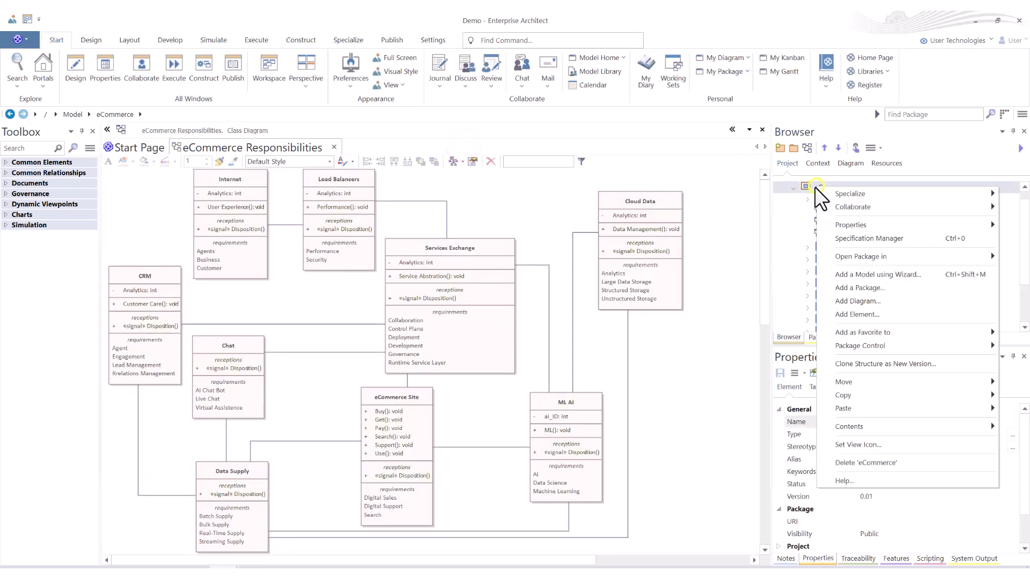
click(900, 239)
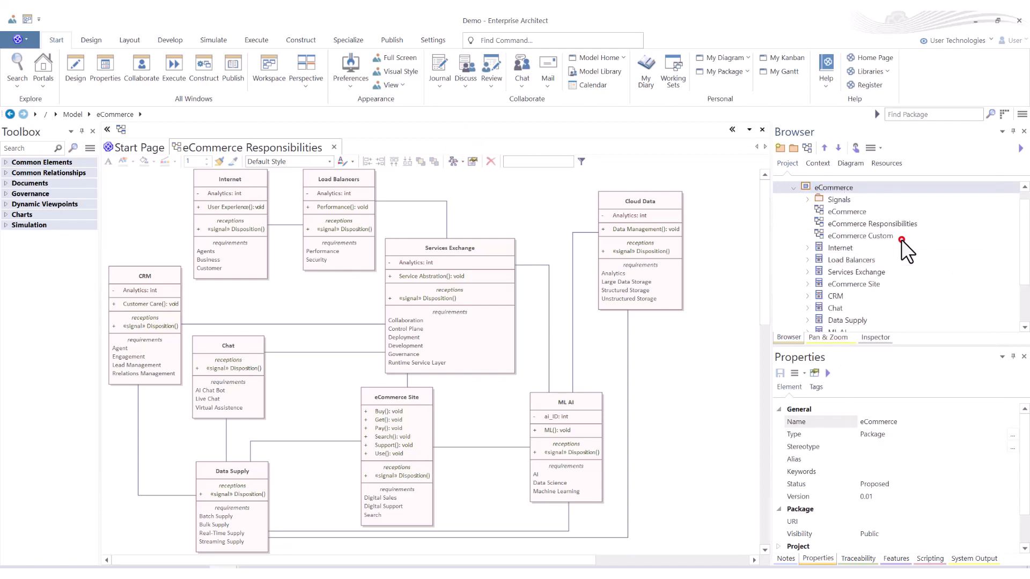
right_click(836, 188)
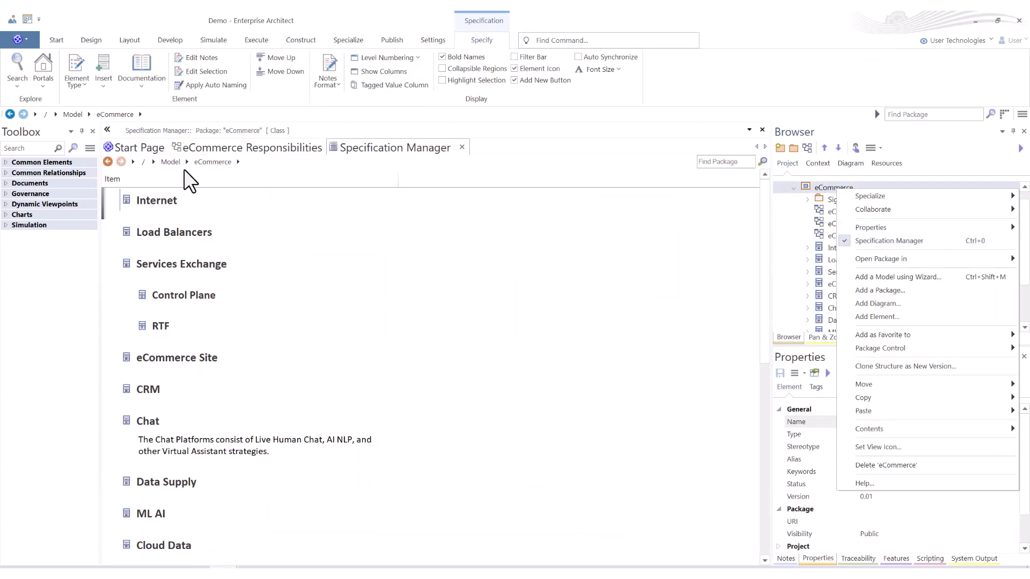
click(460, 146)
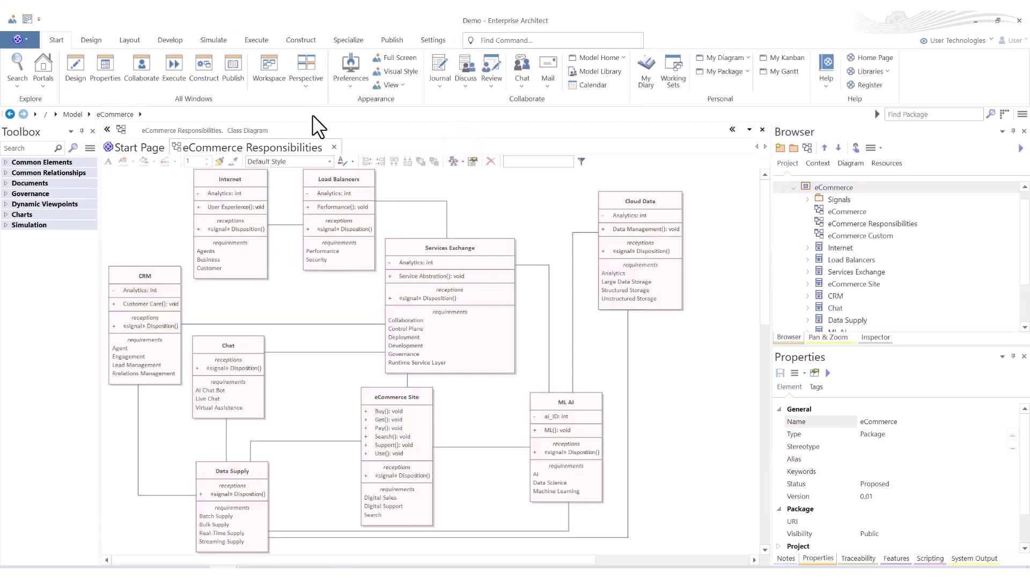
- Reopen the eCommerce package's Specification View from the package design commands, review its items, and close it
click(90, 38)
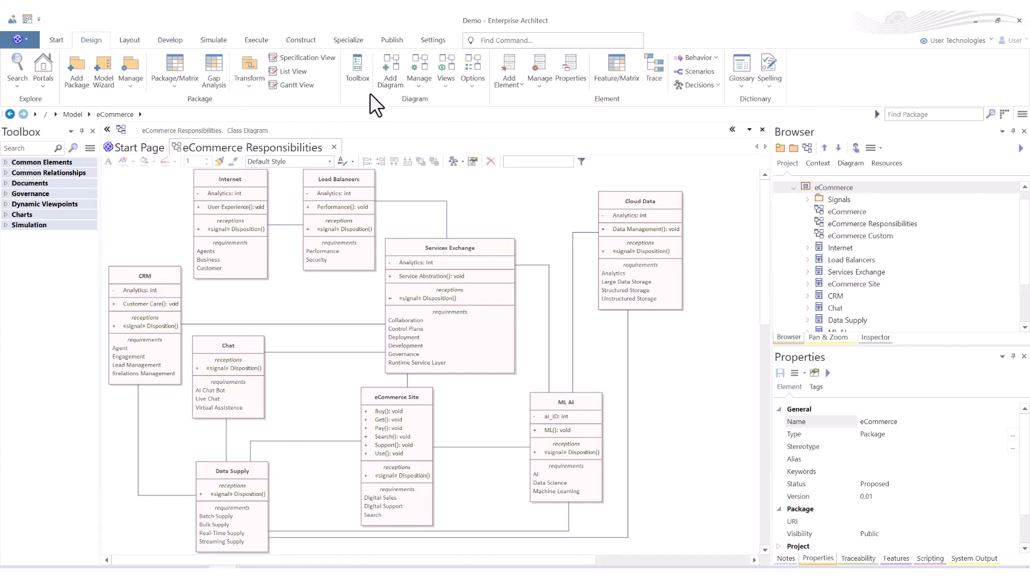
click(302, 57)
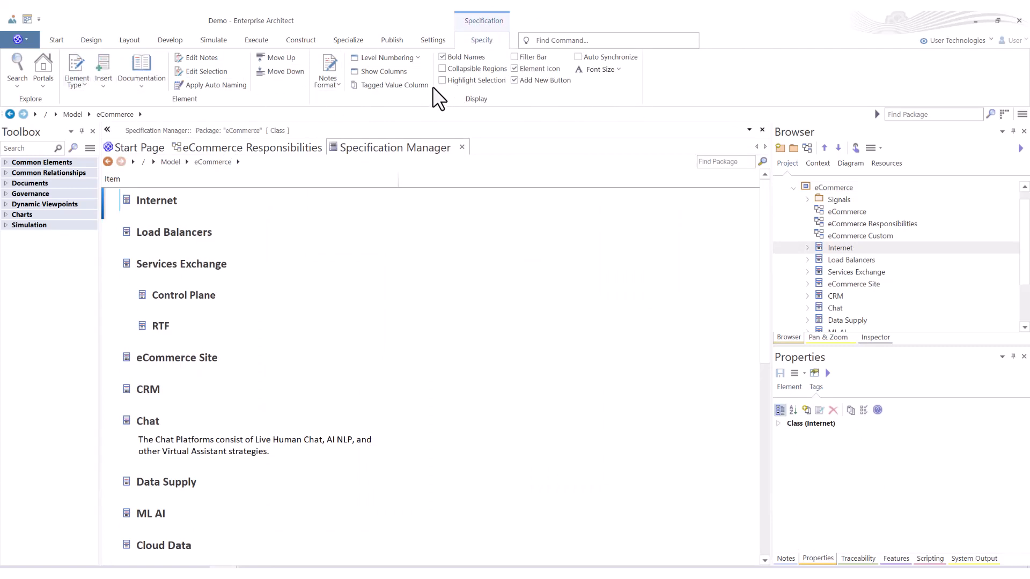
click(88, 41)
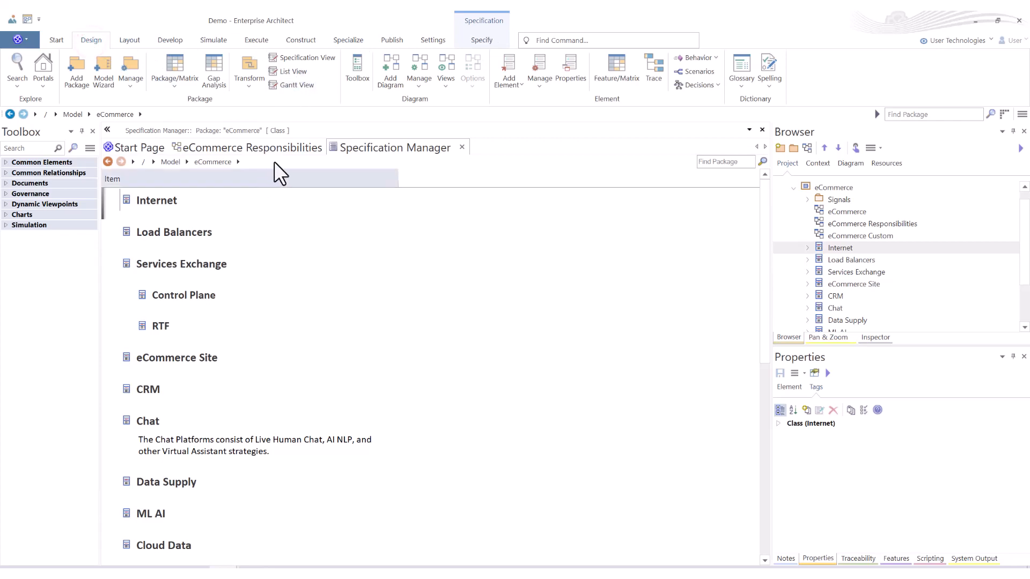
click(462, 147)
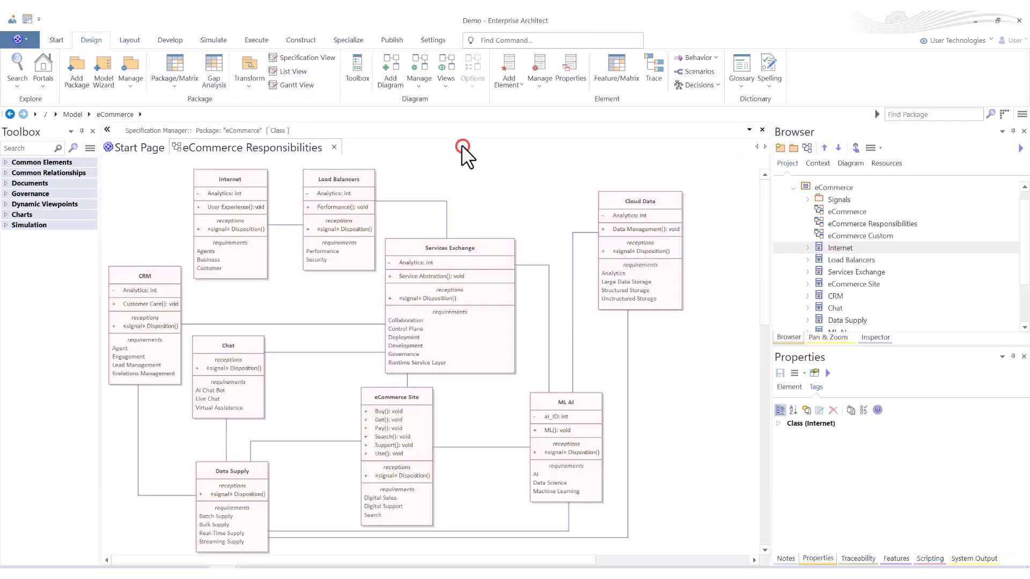
- Open the eCommerce package's List View and add the Version and Created columns to it with the Field Chooser
click(836, 187)
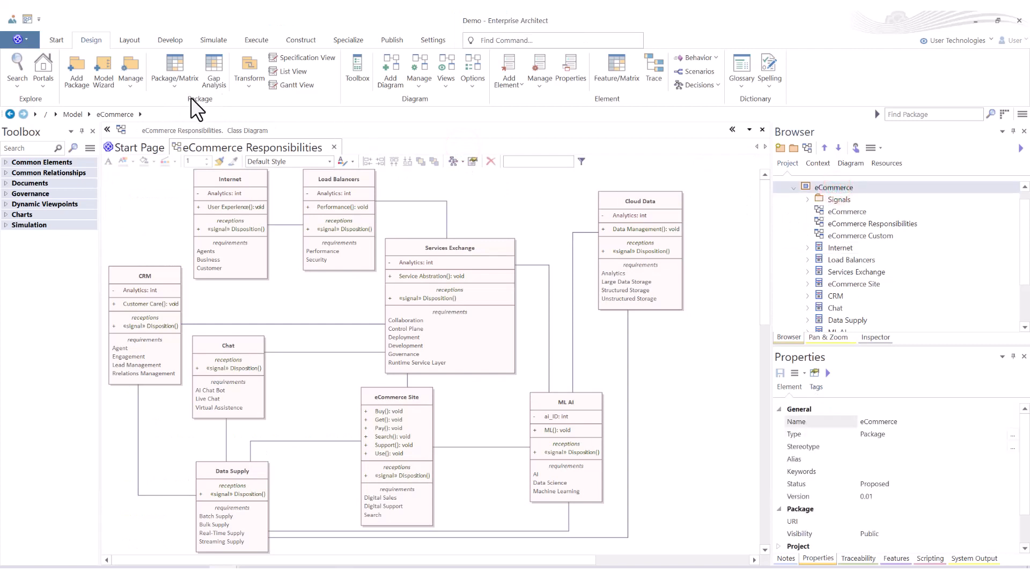
click(295, 70)
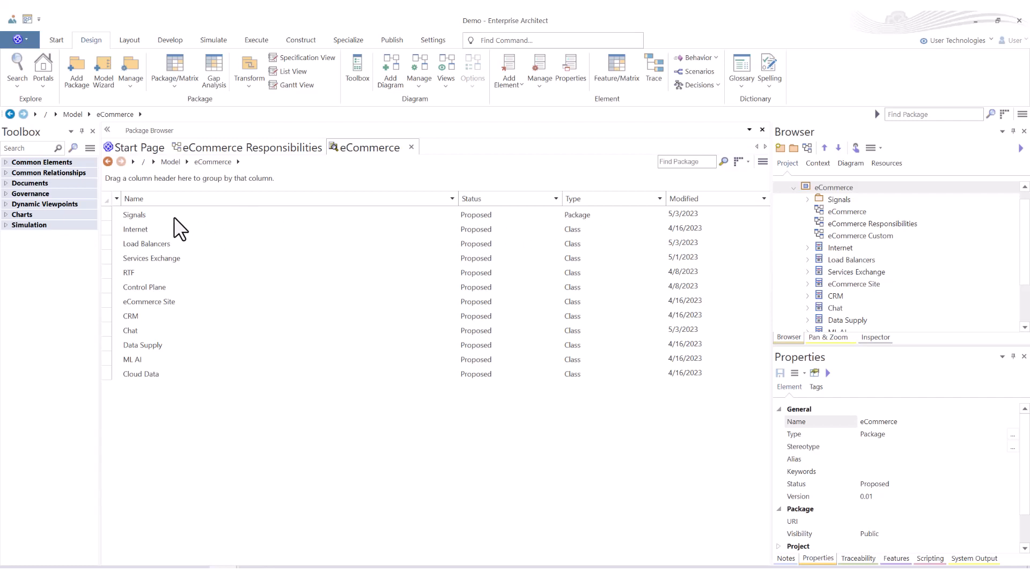
click(828, 198)
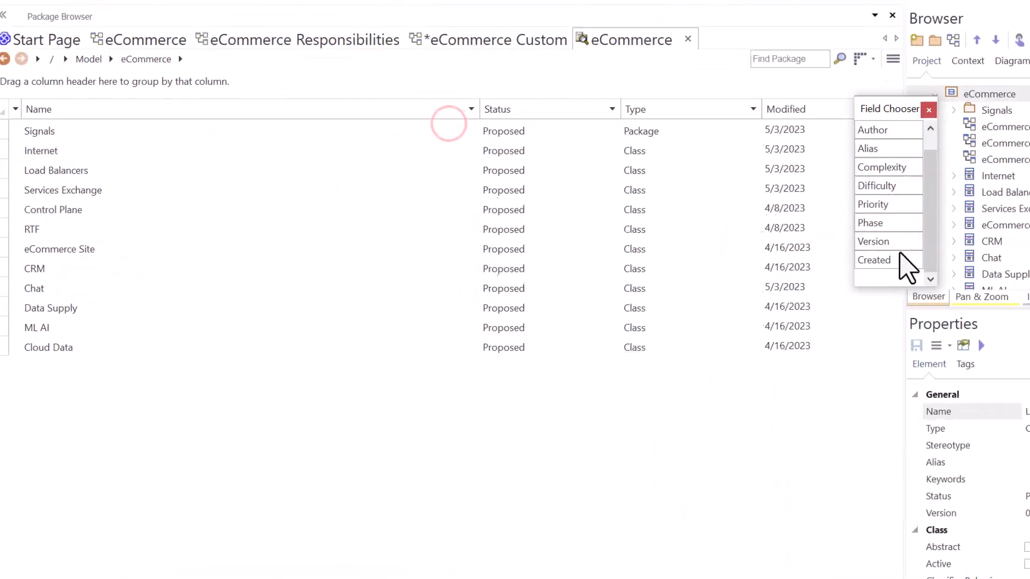
drag(751, 309, 673, 199)
drag(873, 260, 380, 111)
click(928, 109)
- Show the filter bar in the package list, filter the Name column by "crm", and clear that filter
right_click(318, 107)
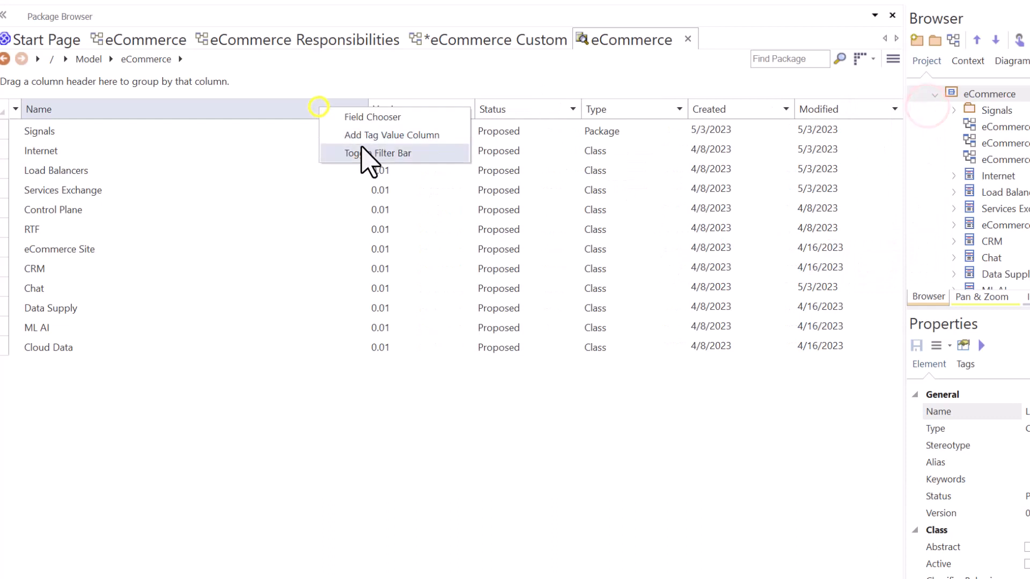
click(361, 149)
click(253, 127)
text(crm)
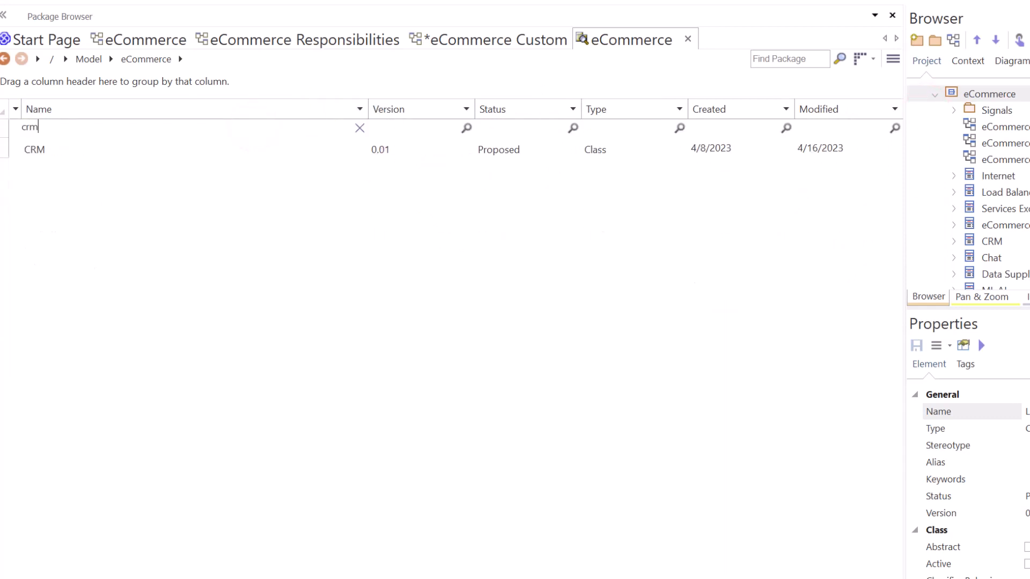
double_click(57, 127)
key(BackSpace)
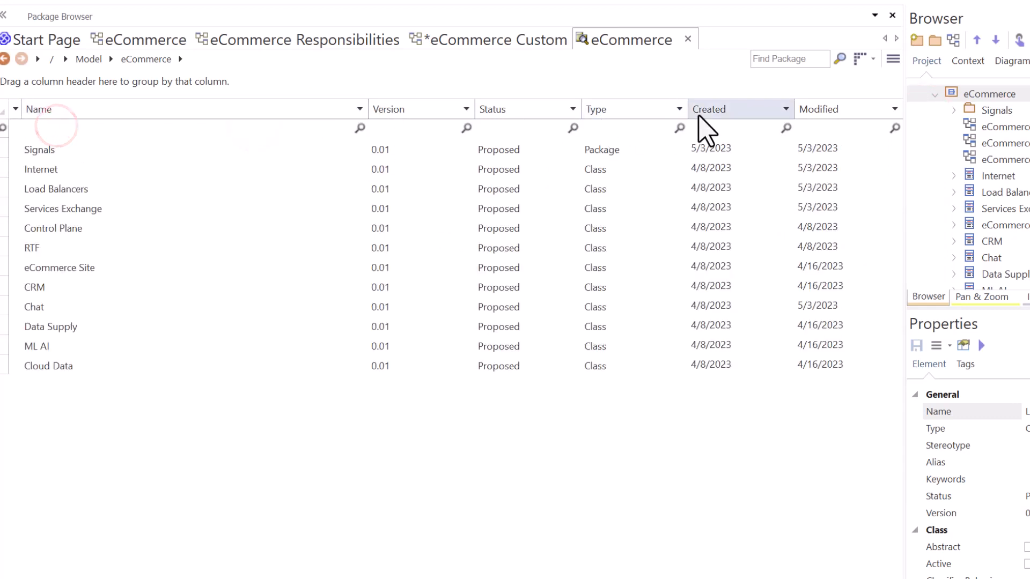
click(743, 110)
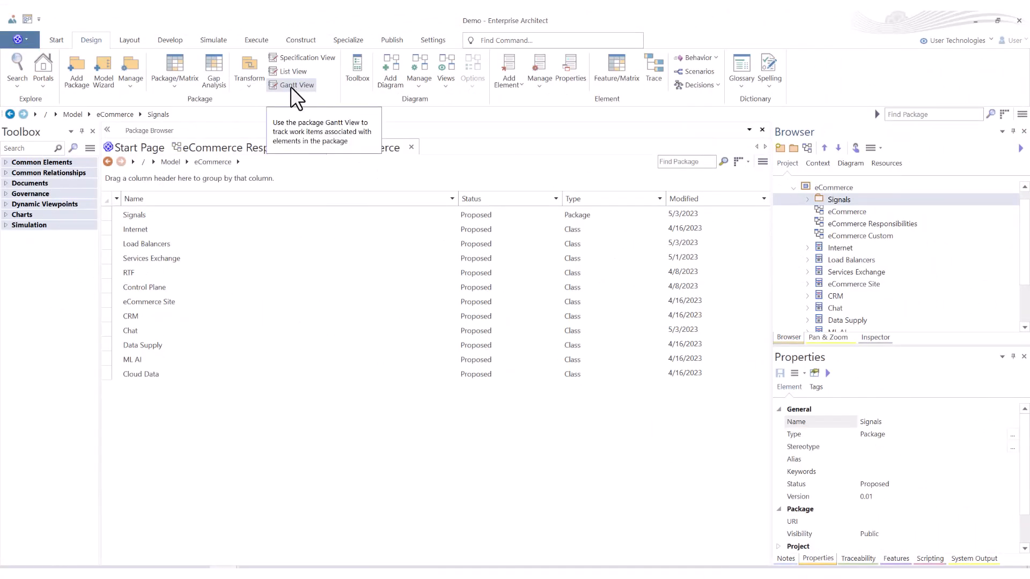
- View the Signals package in the Gantt View, and close it together with the eCommerce package list
click(289, 86)
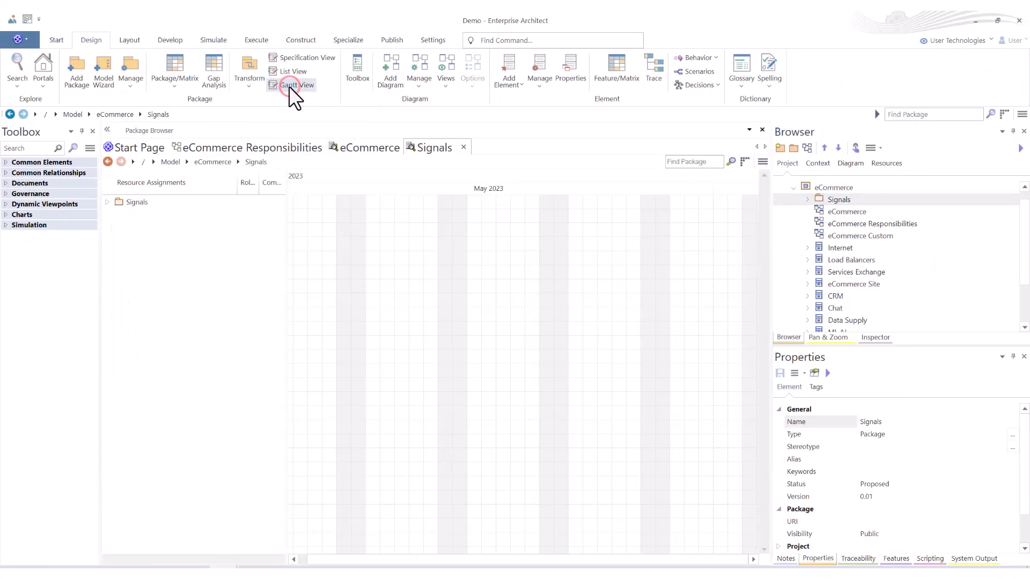
click(832, 196)
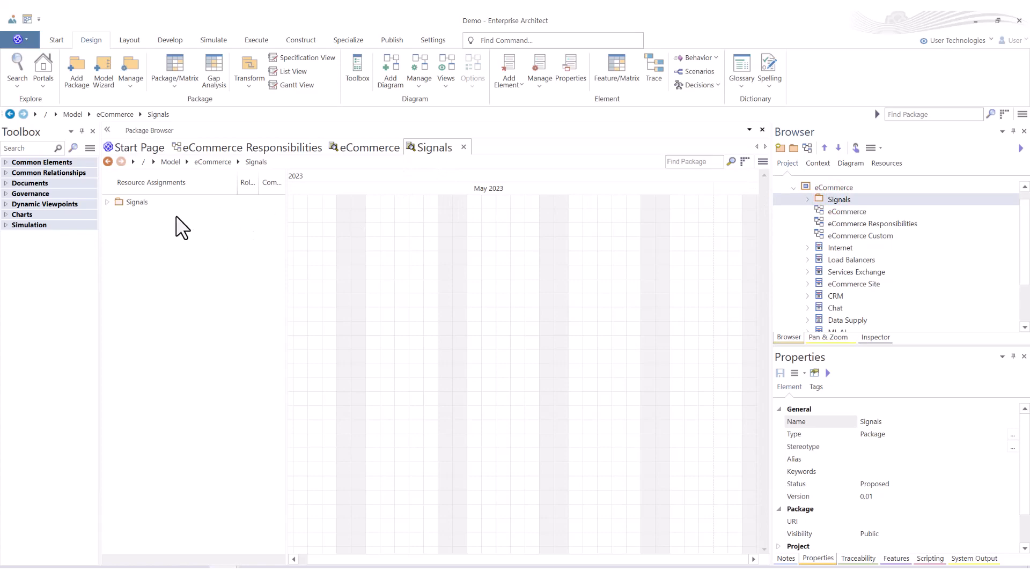
click(463, 147)
click(411, 147)
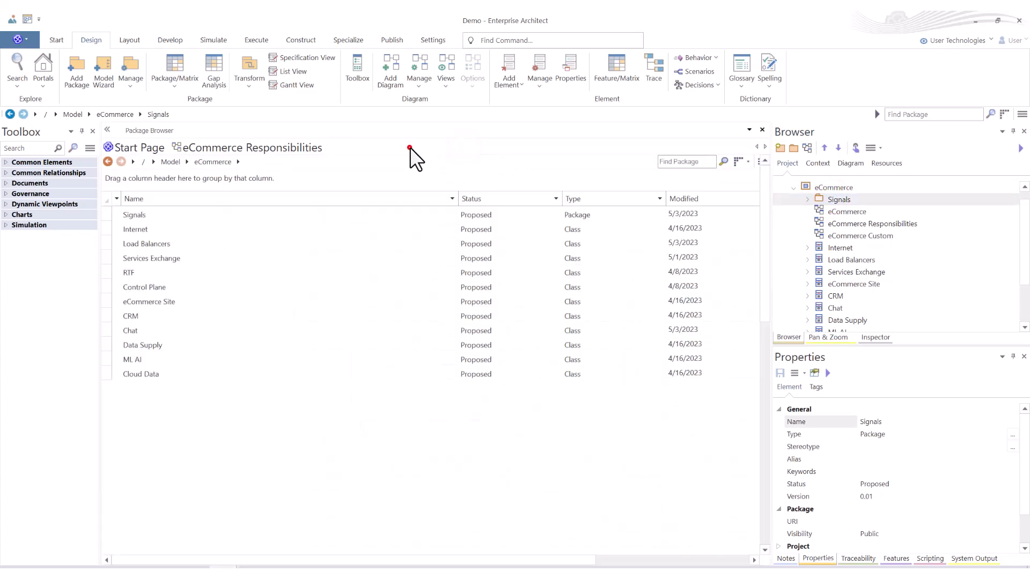
- Open the Gantt View for the eCommerce package and expand the eCommerce and Signals entries to view their resource assignments
click(817, 188)
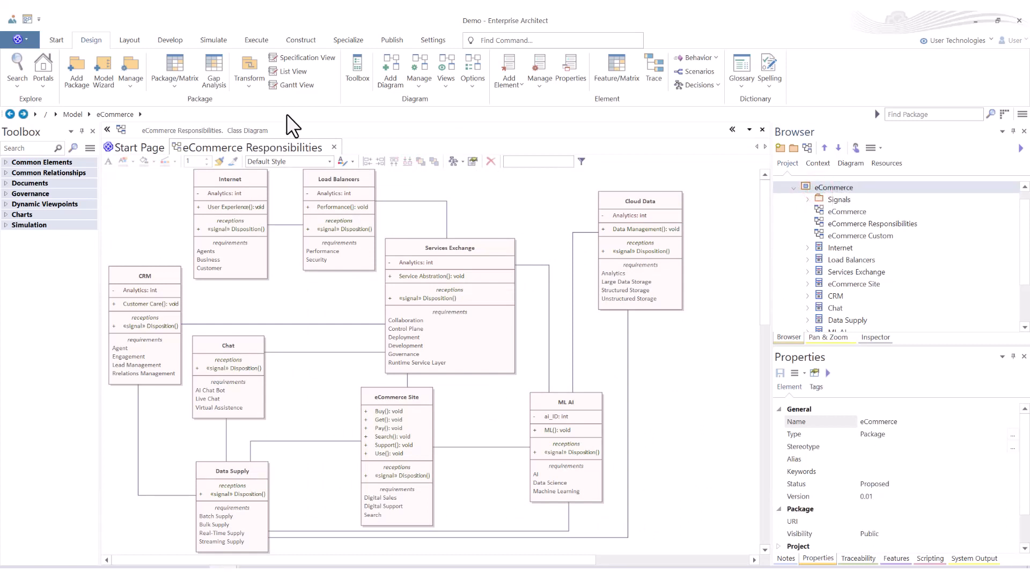
click(293, 85)
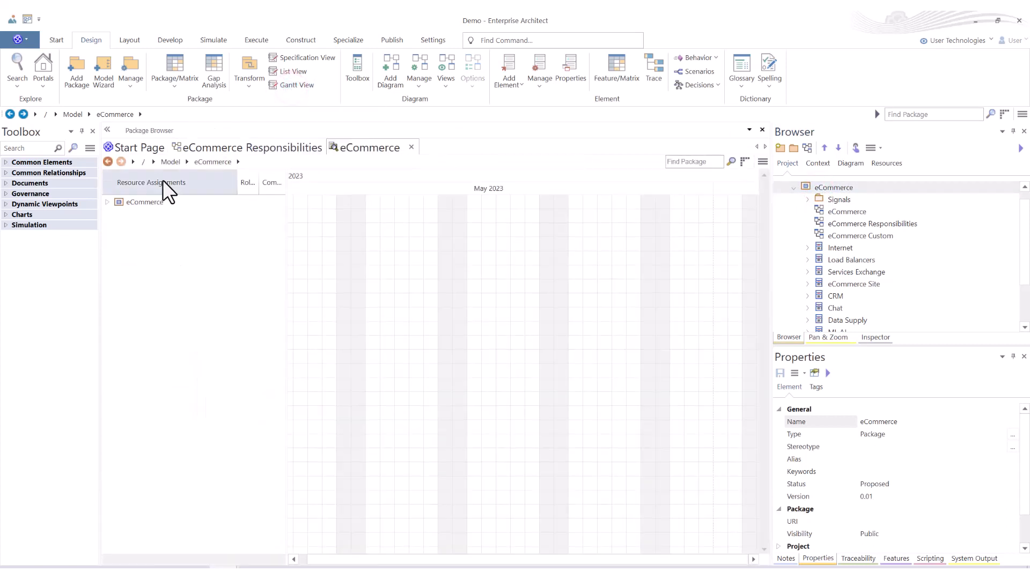
click(107, 202)
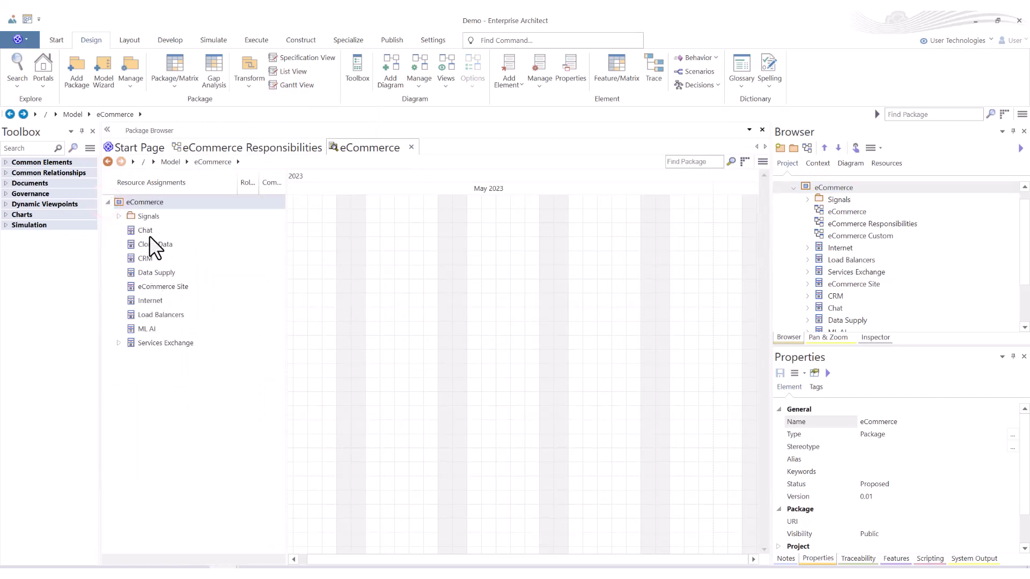
click(119, 216)
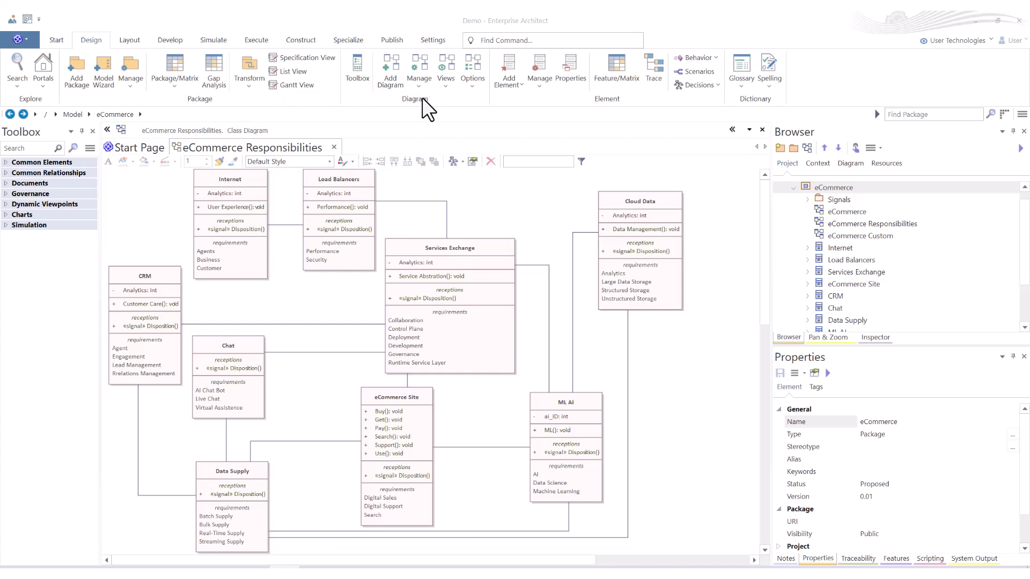
- Turn on level numbering for the eCommerce package, and inspect the Internet class's features in the Browser
click(130, 82)
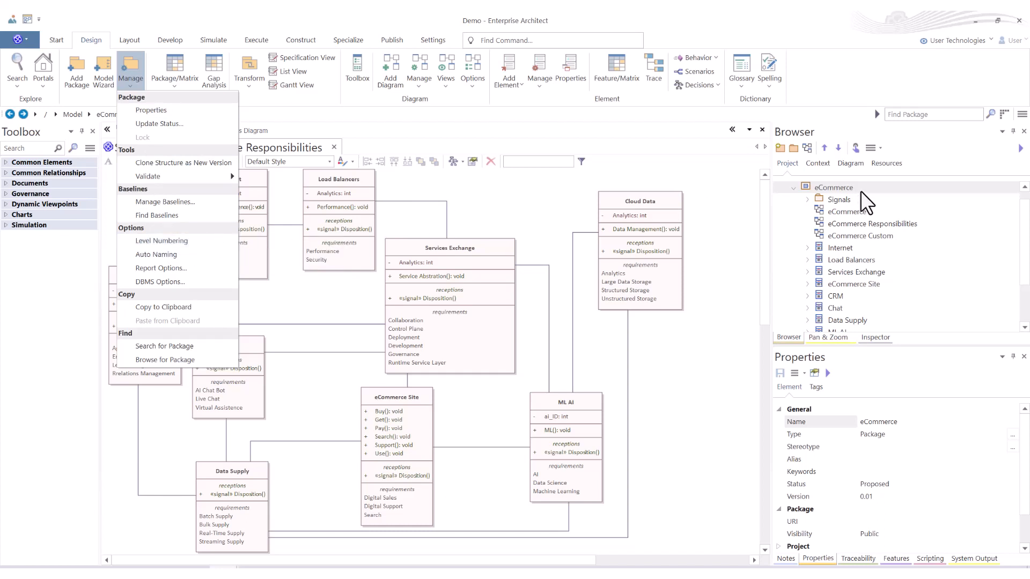
click(840, 186)
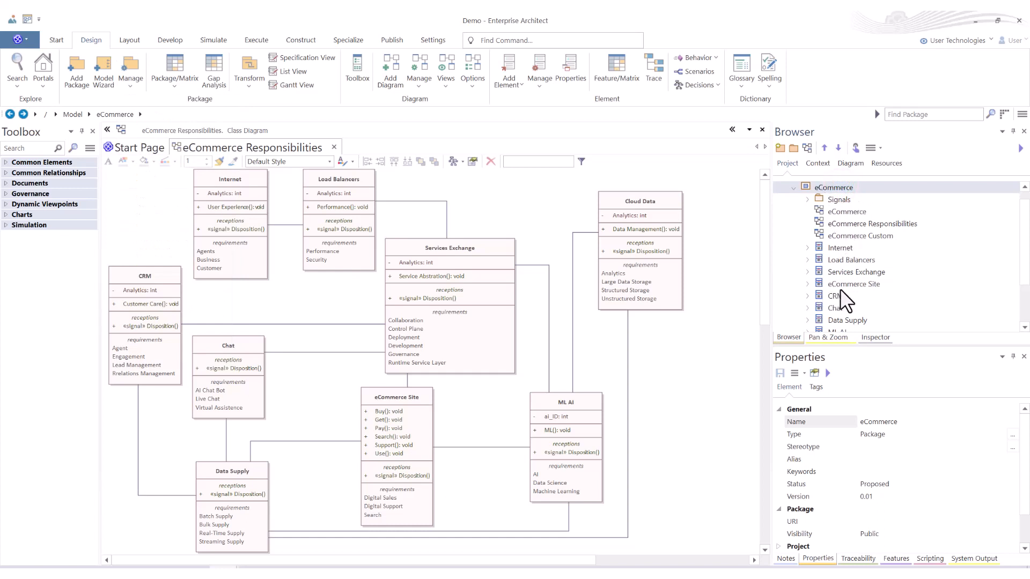
click(127, 85)
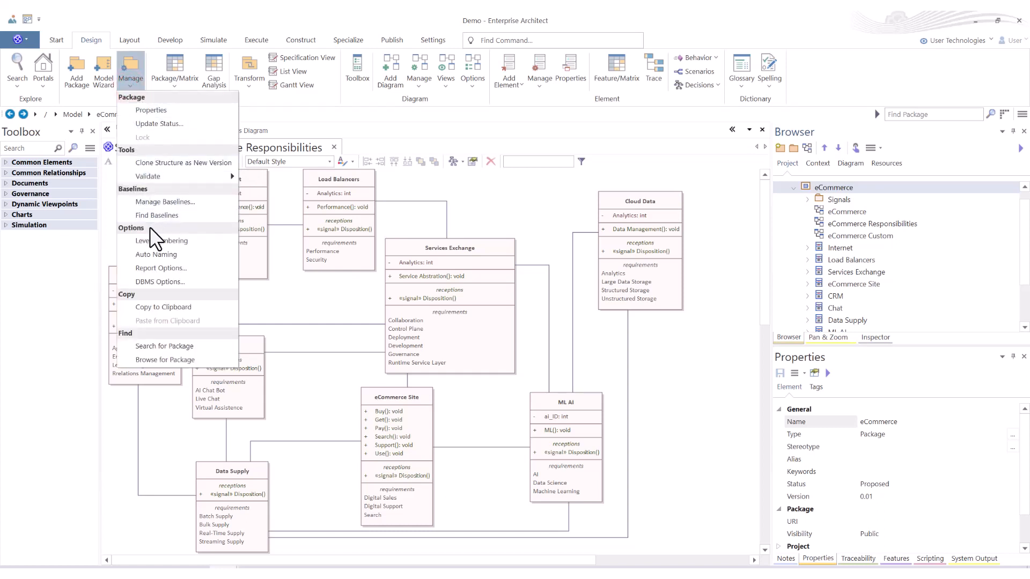
click(204, 240)
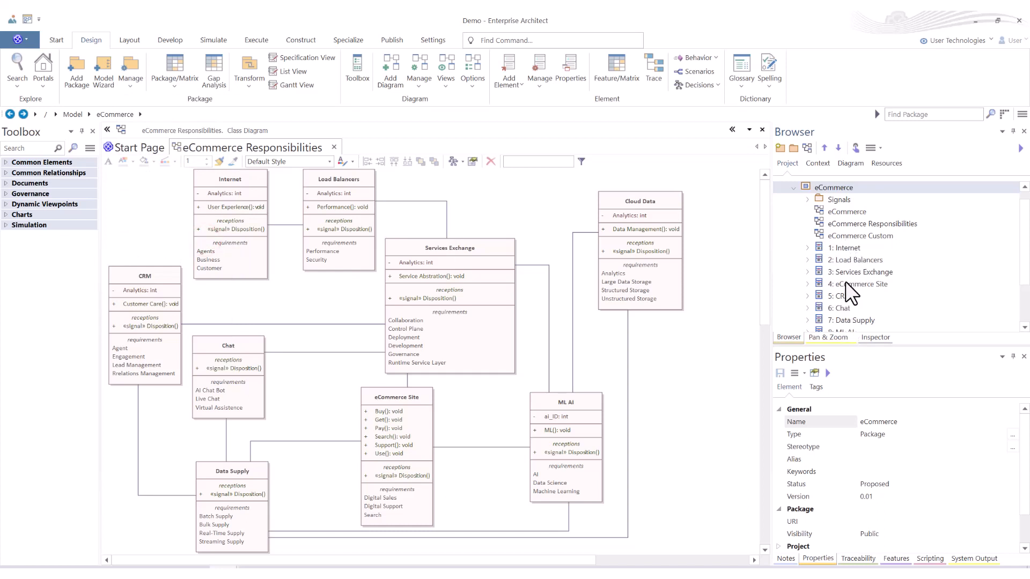
click(807, 247)
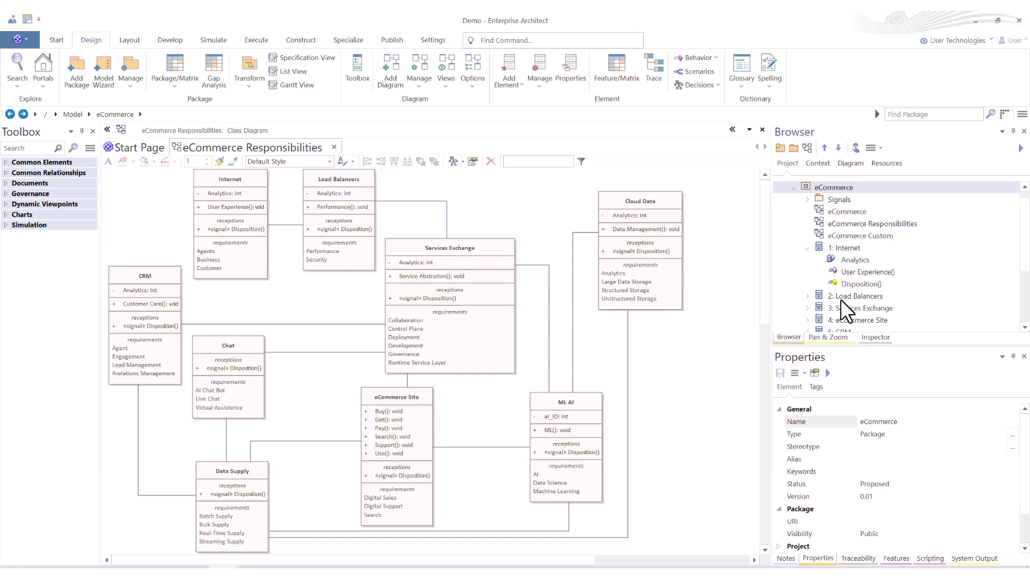
click(807, 247)
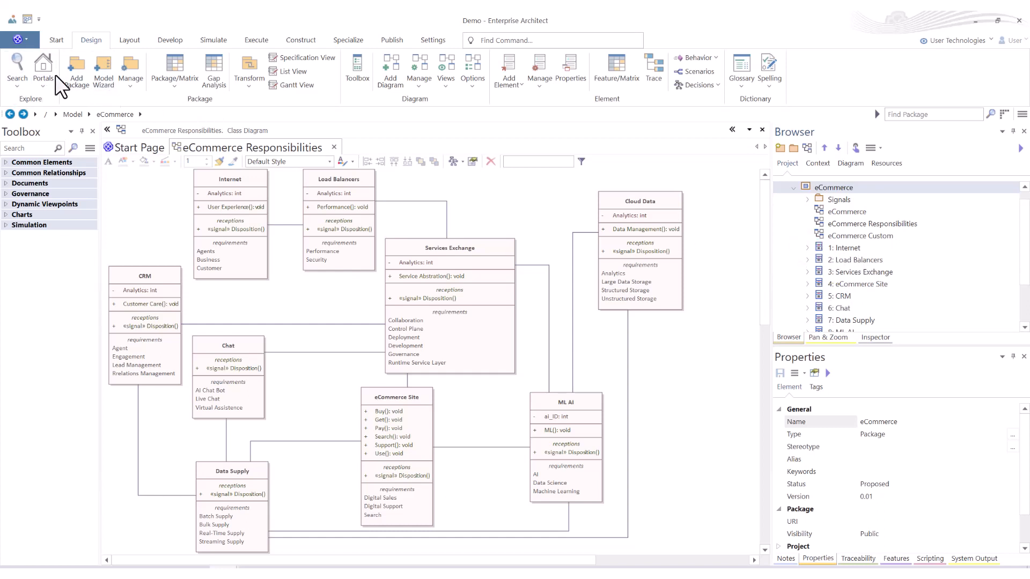
- Close the diagram Toolbox and bring it back beside the eCommerce Responsibilities diagram
click(395, 99)
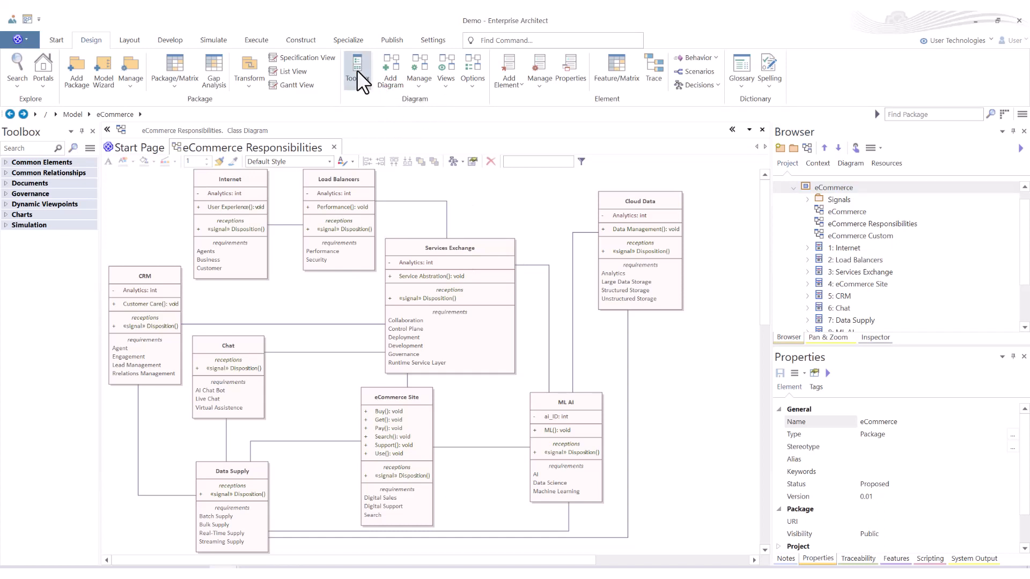
click(90, 130)
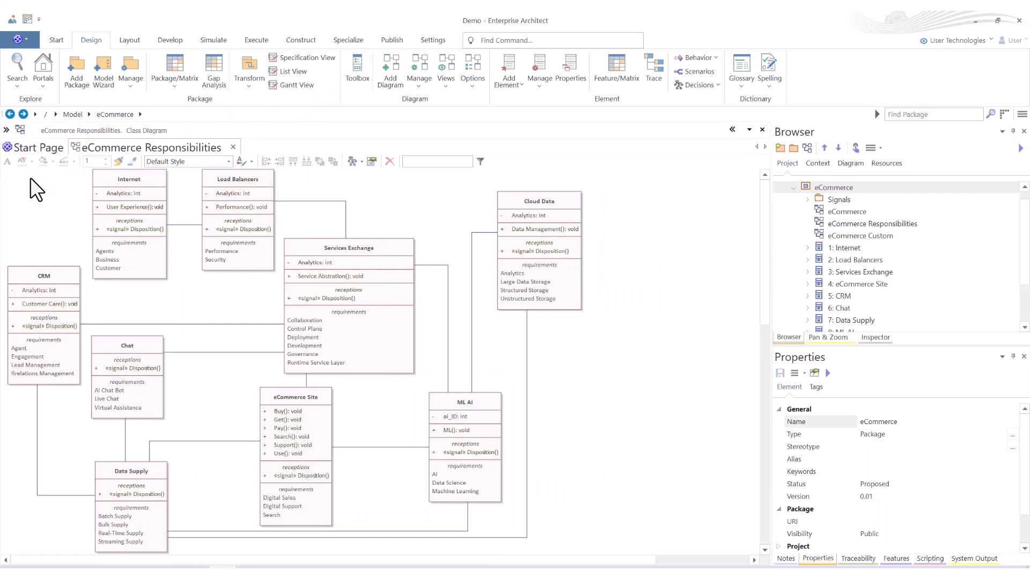
click(355, 66)
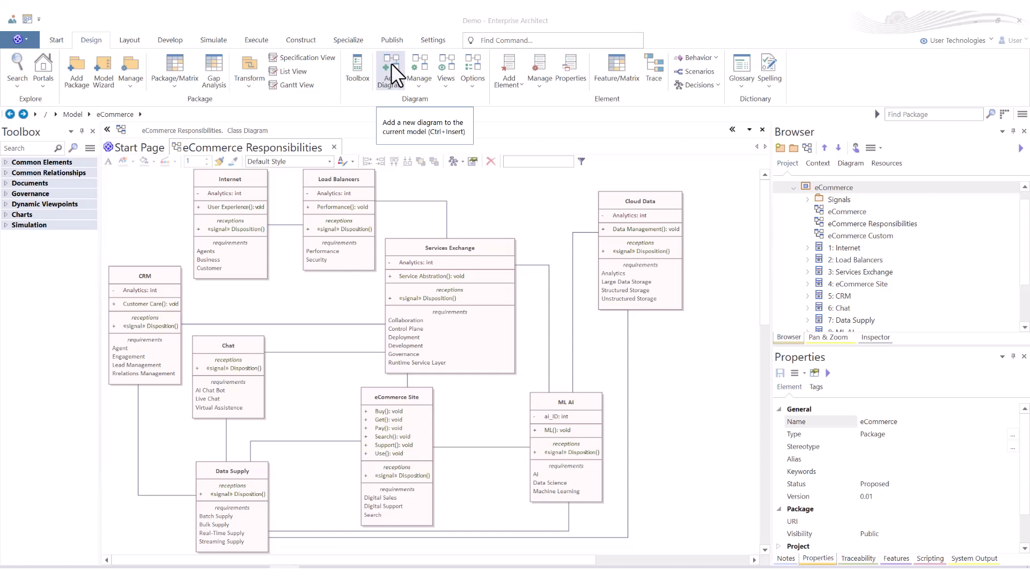
- View the New Diagram dialog for the eCommerce package from the Browser and cancel it
click(808, 149)
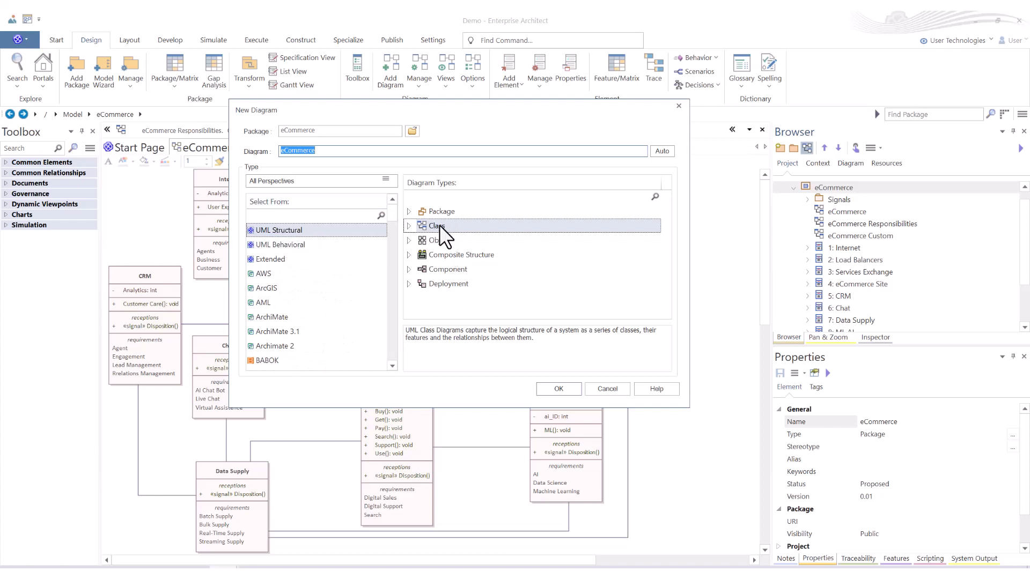
click(607, 387)
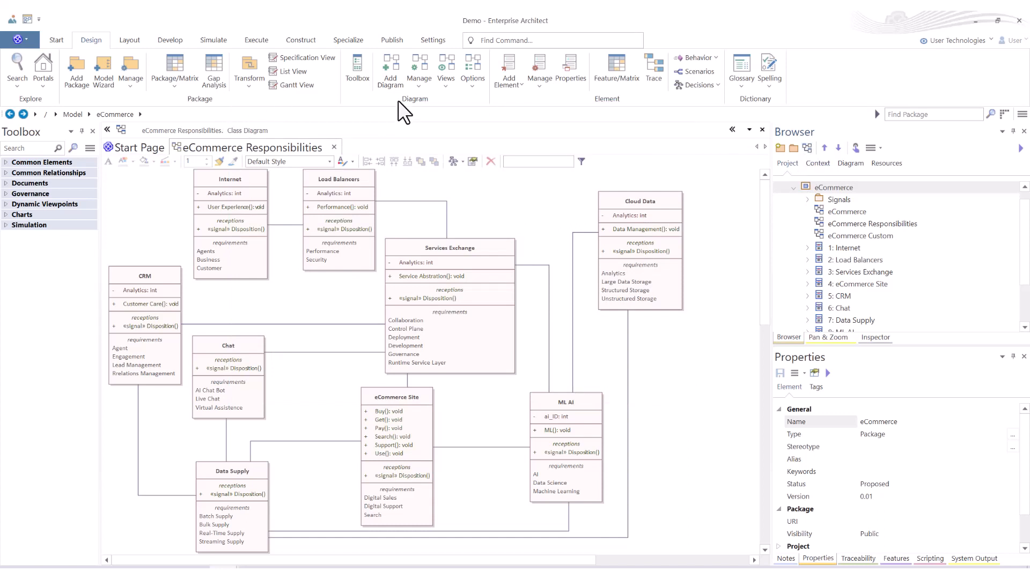
- Start a new diagram from the diagram design commands and check which packages can hold it, keeping eCommerce
click(83, 37)
click(390, 66)
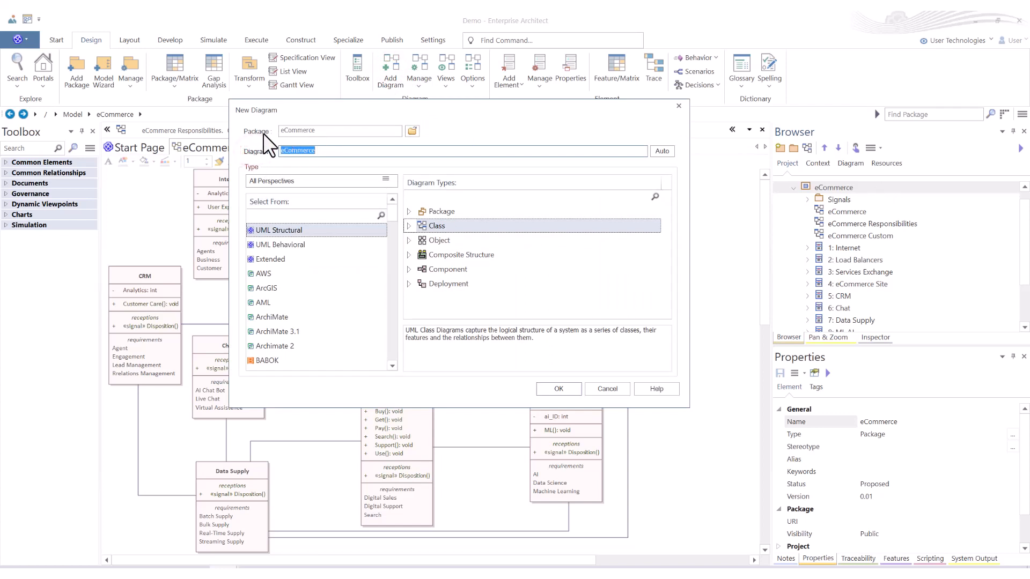
click(412, 131)
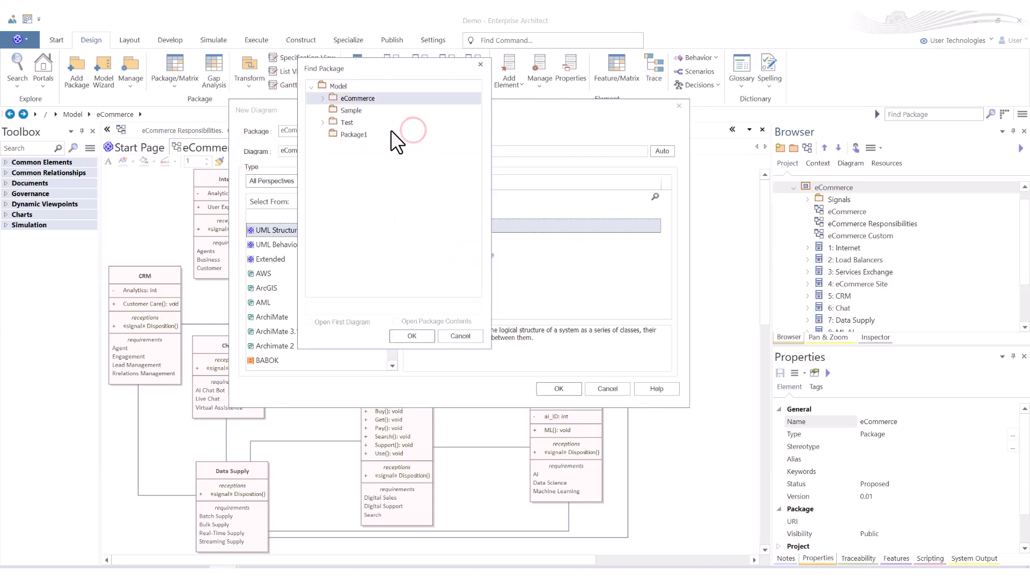
click(463, 334)
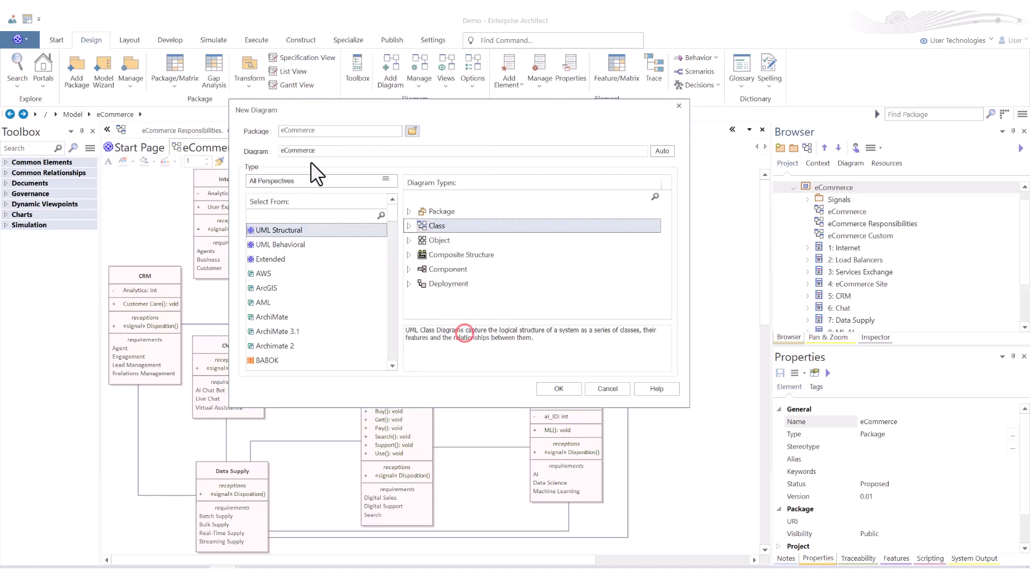
- Examine the diagram types offered under UML Structural, UML Behavioral and Extended plus the other available technologies, and cancel the new diagram
click(315, 151)
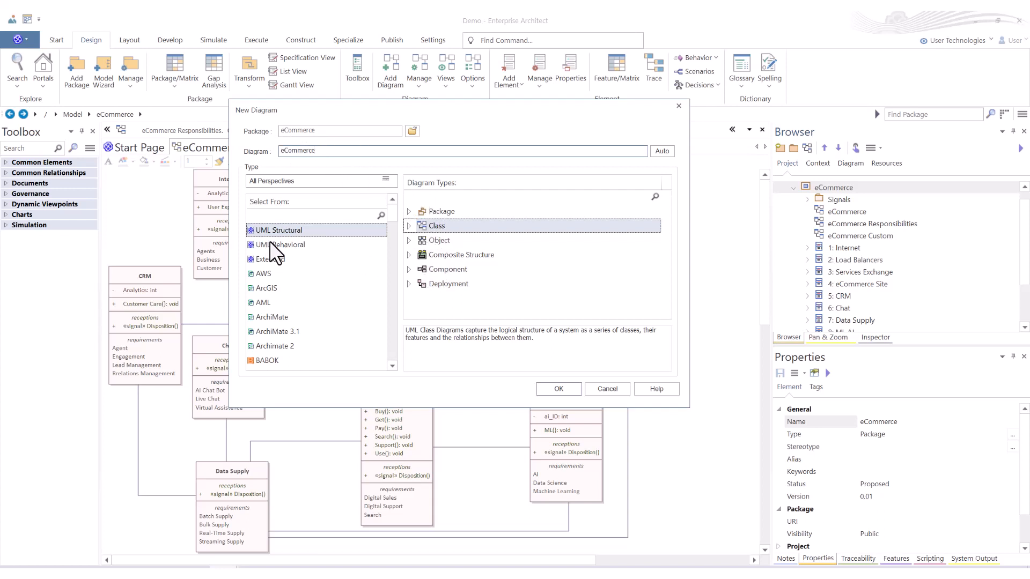
click(278, 229)
click(285, 243)
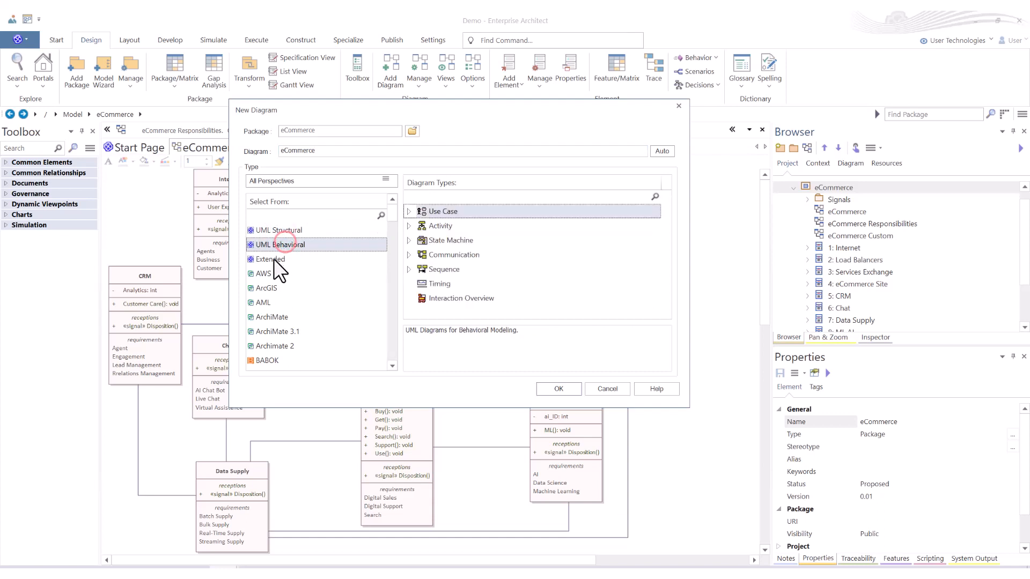
click(274, 258)
scroll(281, 272, down, 6)
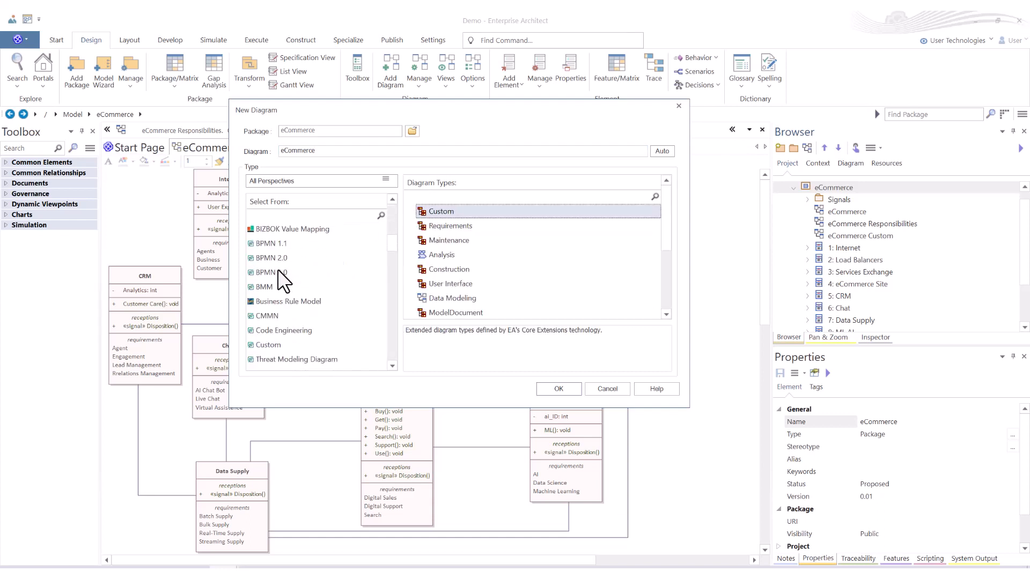
scroll(278, 269, up, 6)
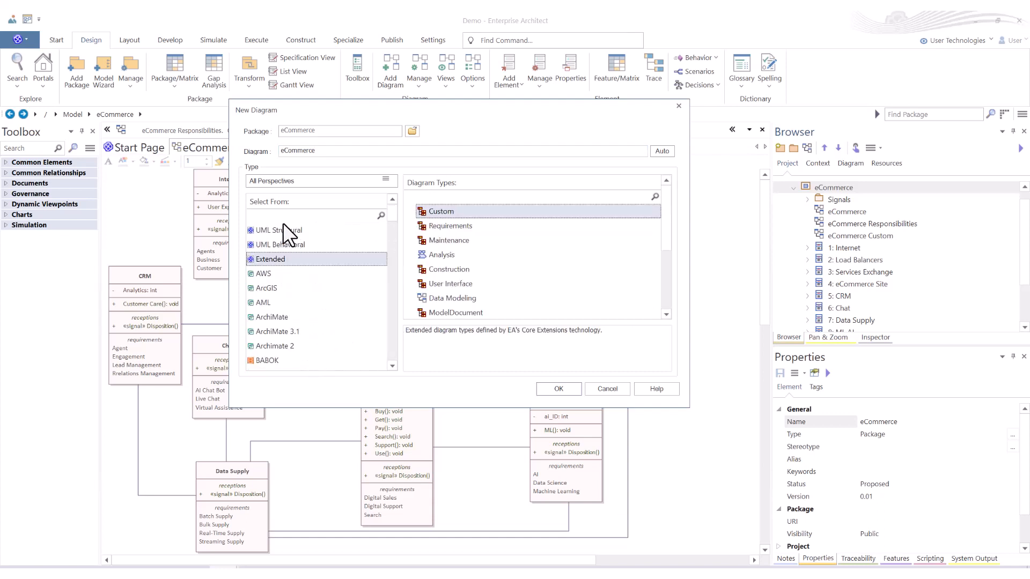
click(278, 229)
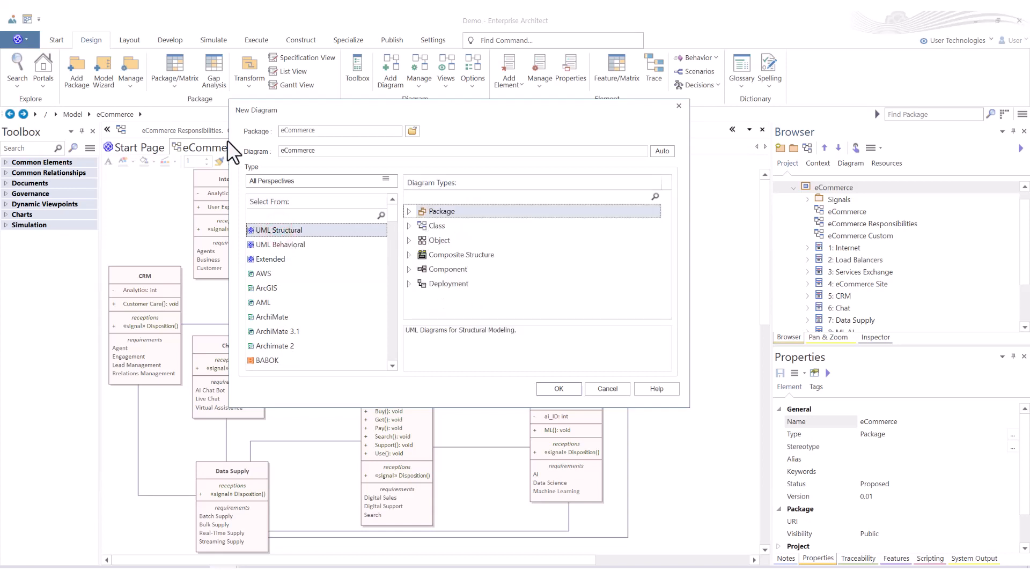
key(Escape)
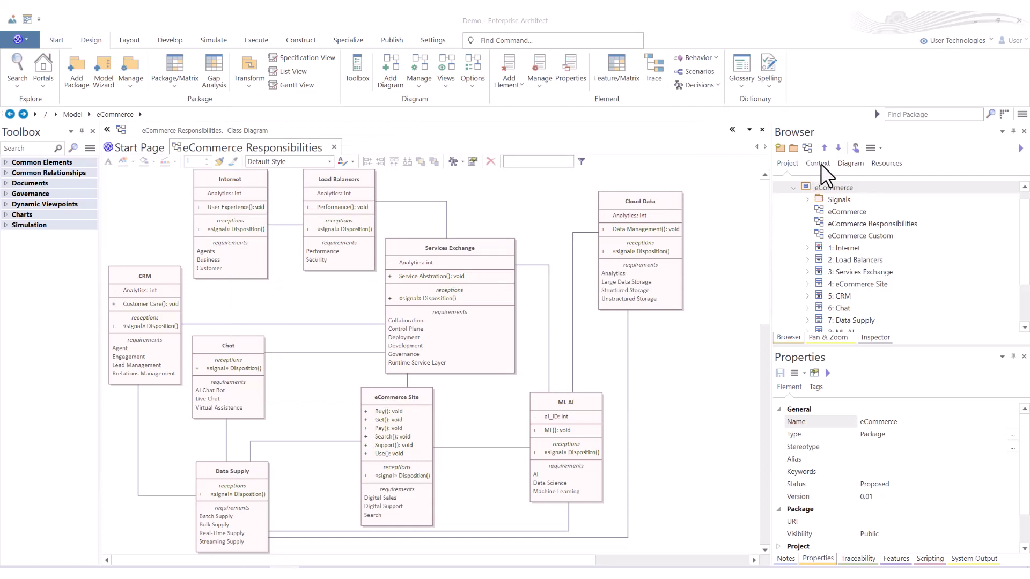
- Start a new diagram for the eCommerce package from the Browser, look through the available technologies, and cancel it
click(801, 147)
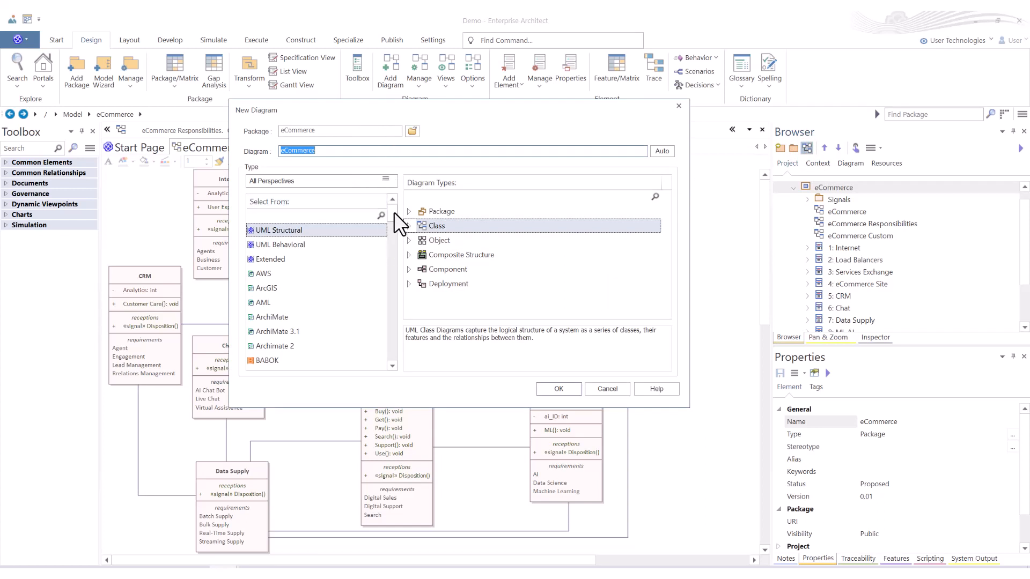
mouse_move(393, 212)
mouse_down()
mouse_move(416, 349)
mouse_move(394, 210)
mouse_up()
scroll(292, 311, down, 8)
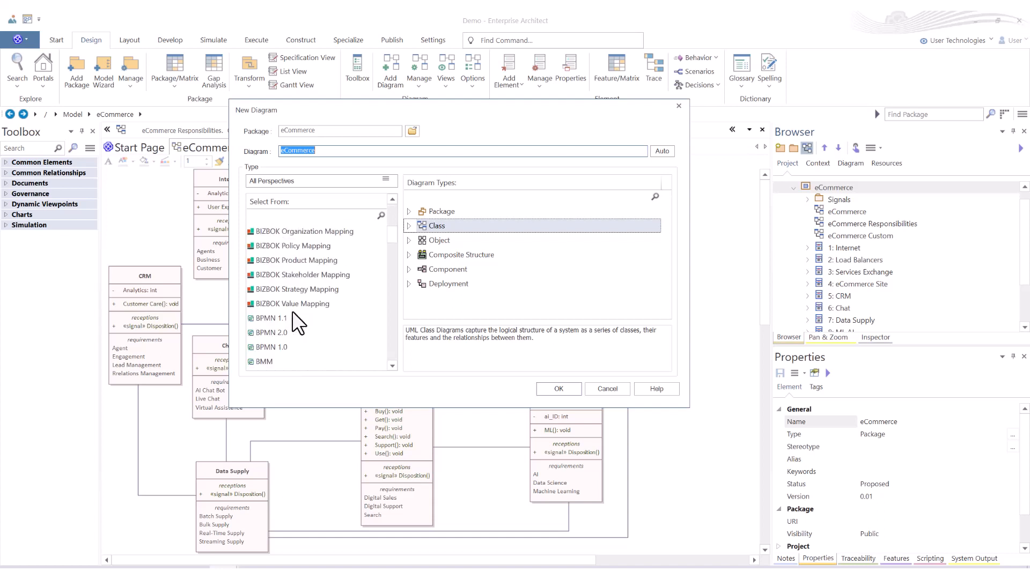
scroll(294, 310, down, 4)
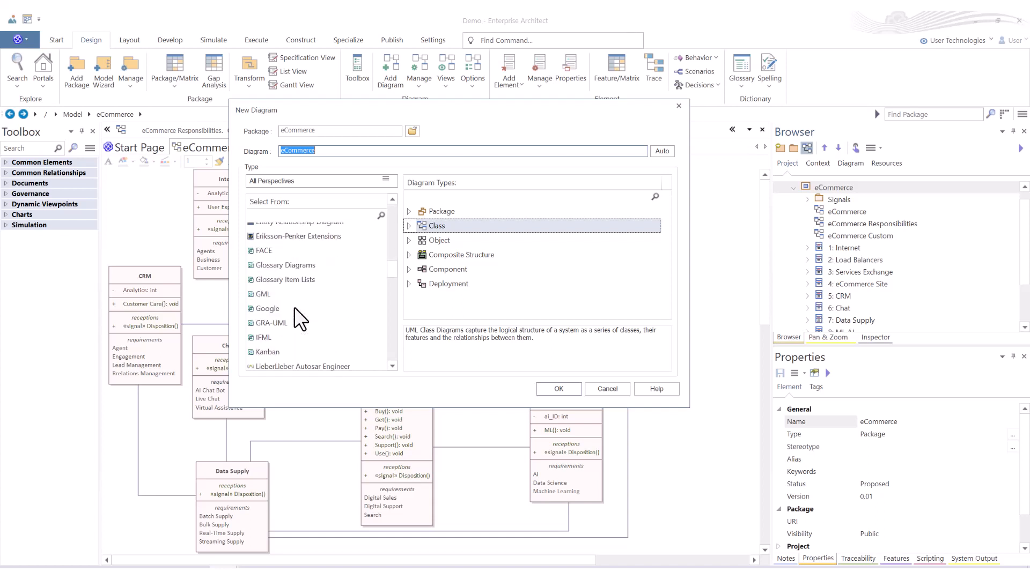
scroll(293, 308, up, 10)
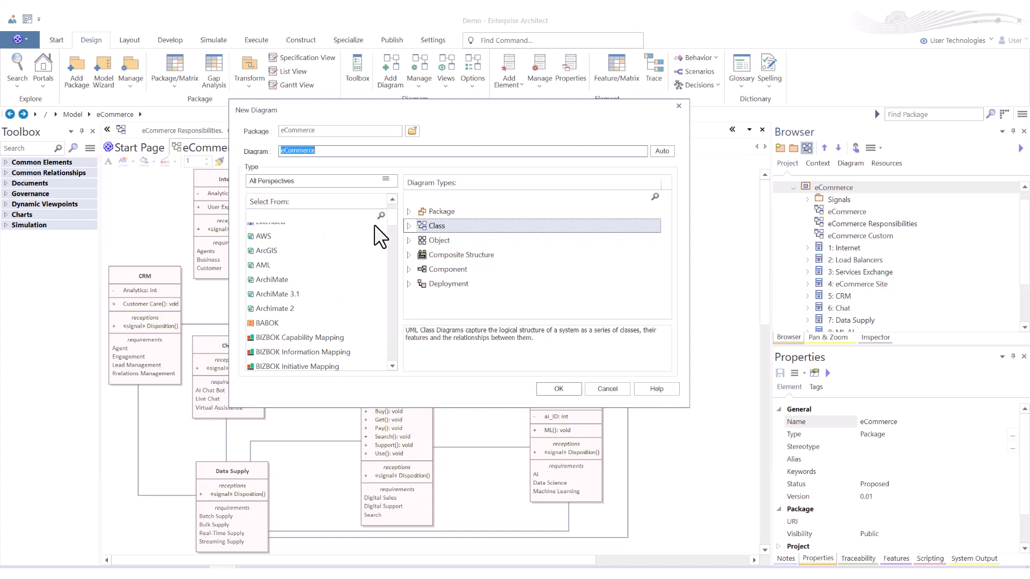
scroll(395, 220, up, 1)
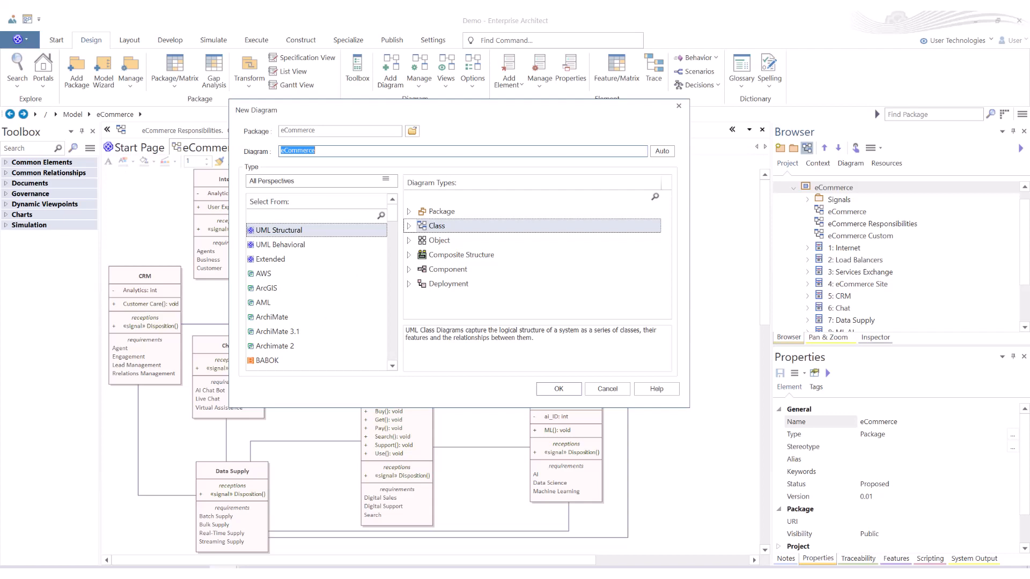
key(Escape)
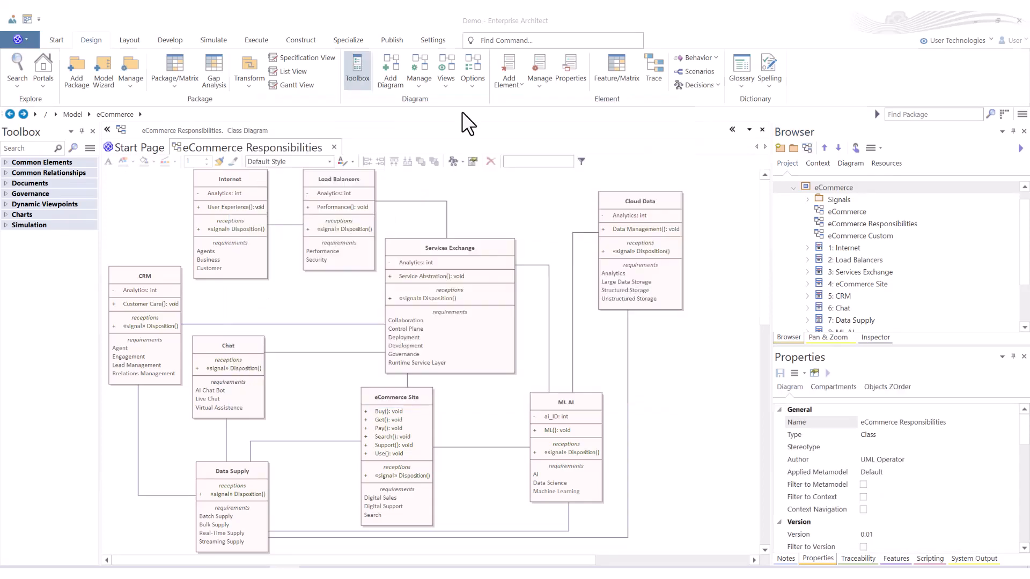
- Compare the diagram management commands available for the open eCommerce Responsibilities diagram and for the selected eCommerce package
click(418, 81)
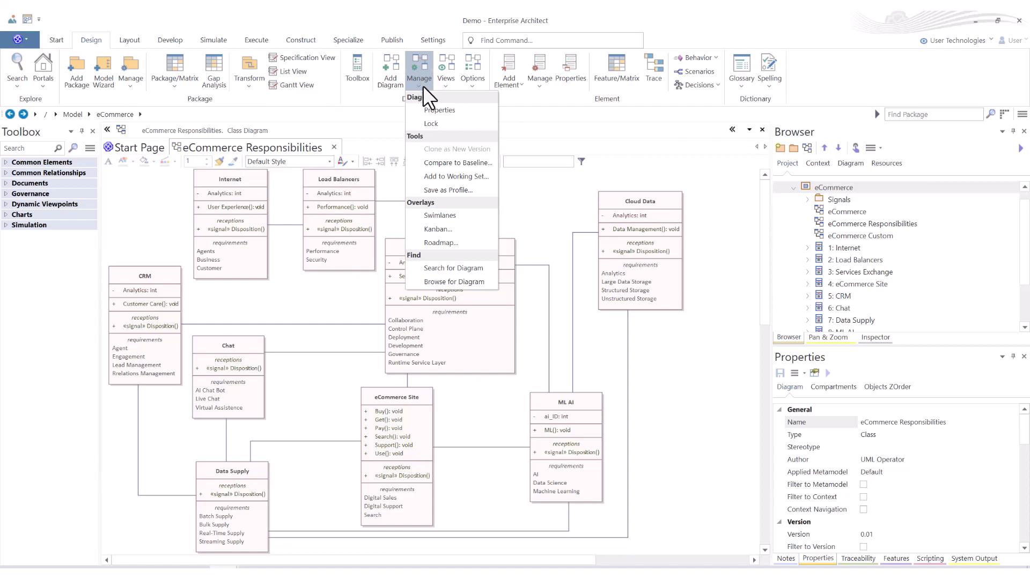
click(527, 181)
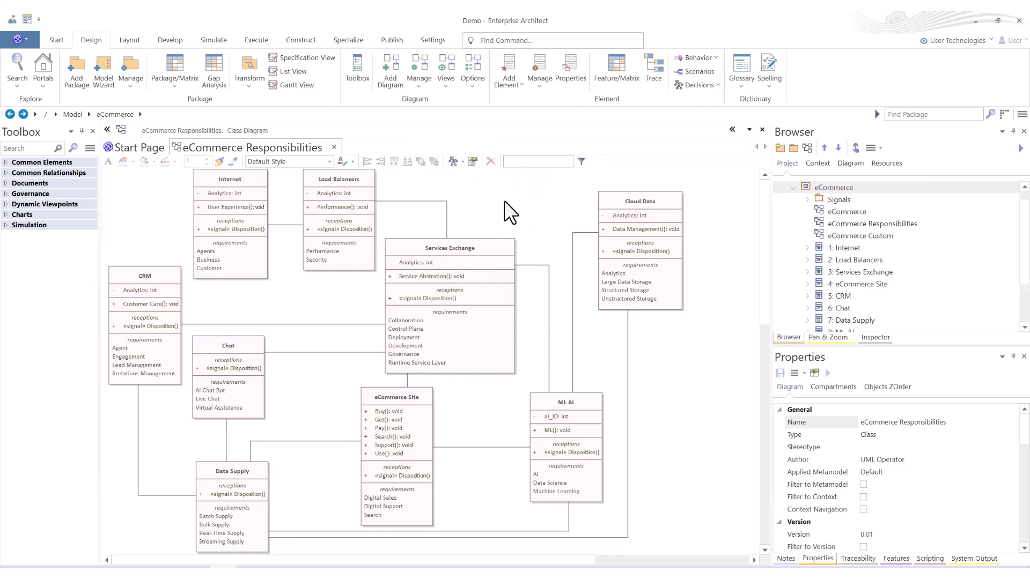
click(419, 78)
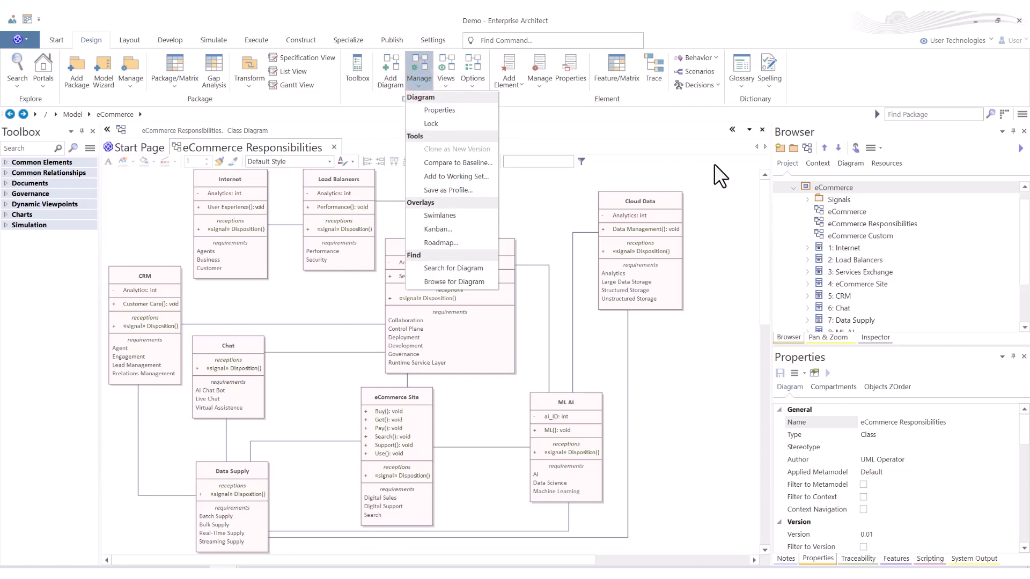
click(808, 188)
click(811, 188)
click(418, 84)
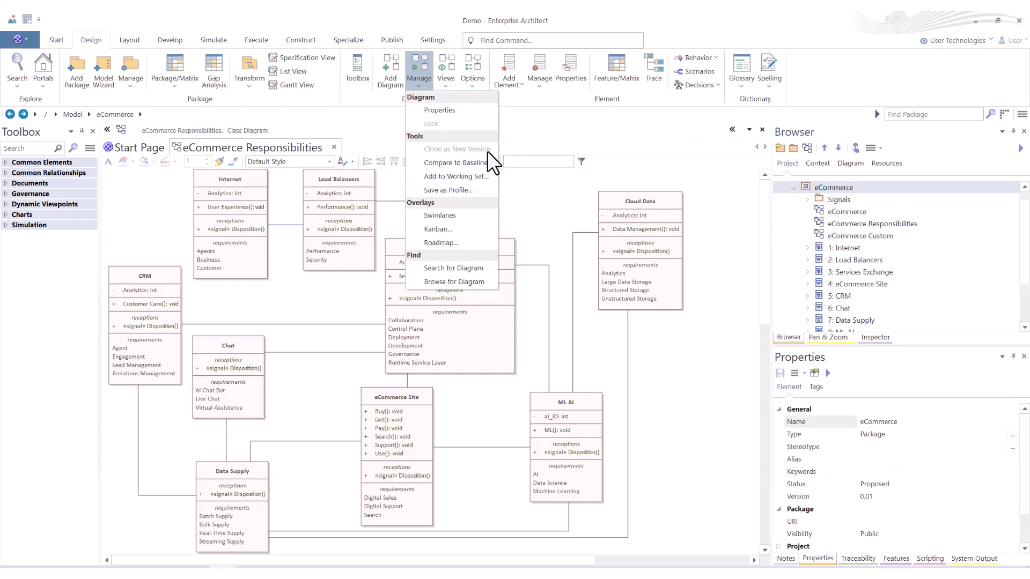
click(533, 198)
click(502, 198)
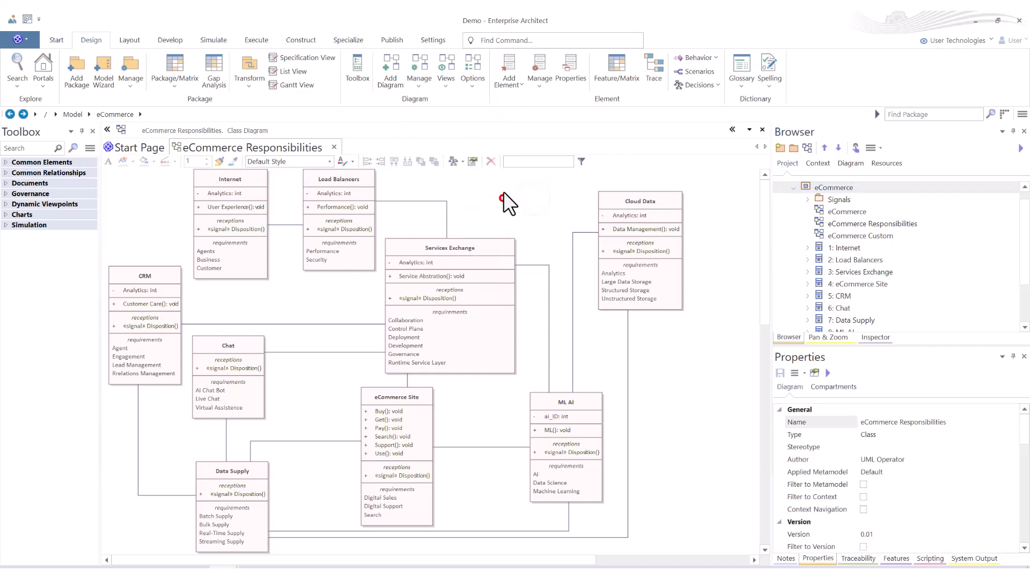
- Lock the eCommerce Responsibilities diagram and unlock it again
click(417, 80)
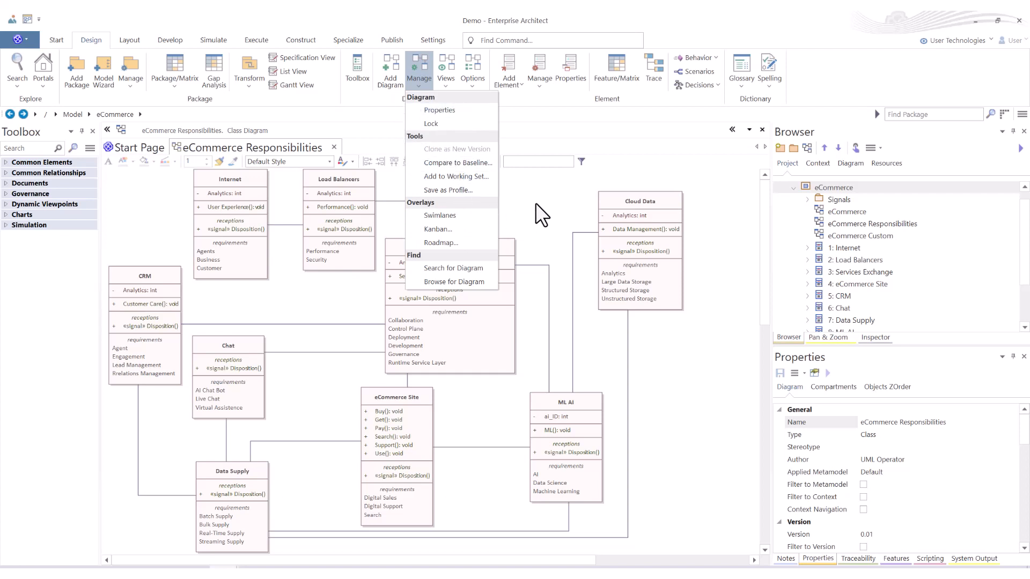
click(453, 124)
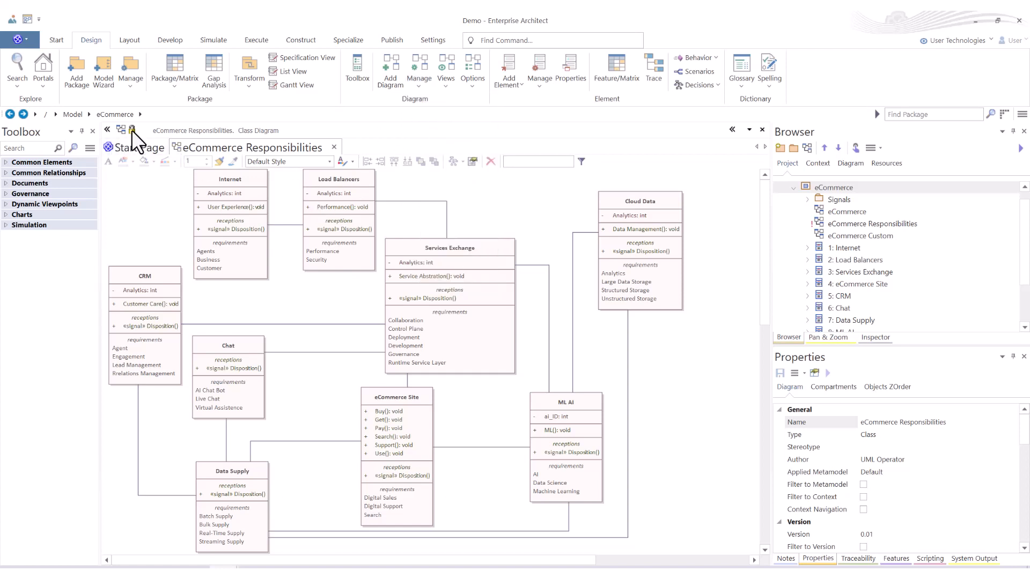
right_click(487, 208)
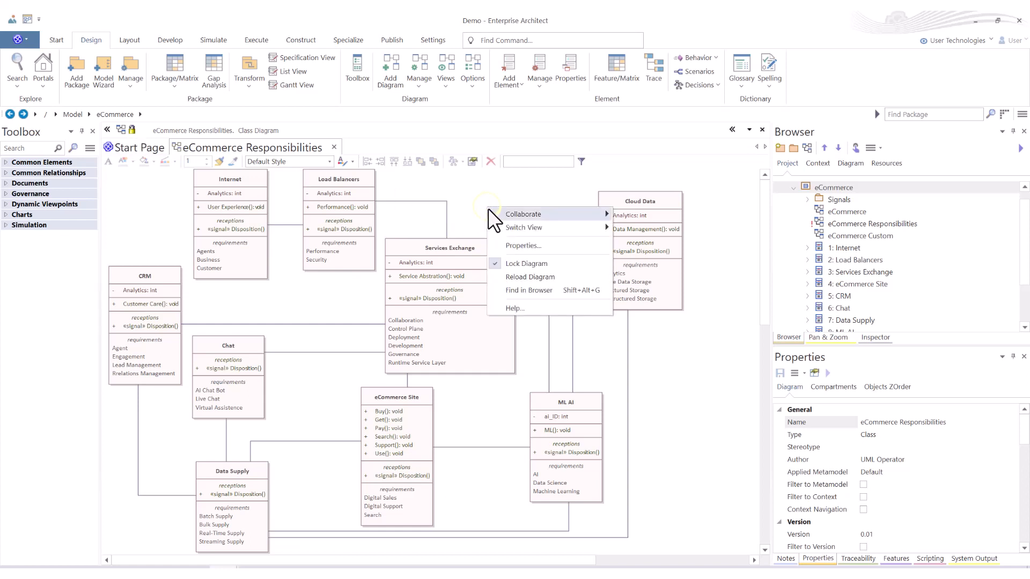
click(520, 261)
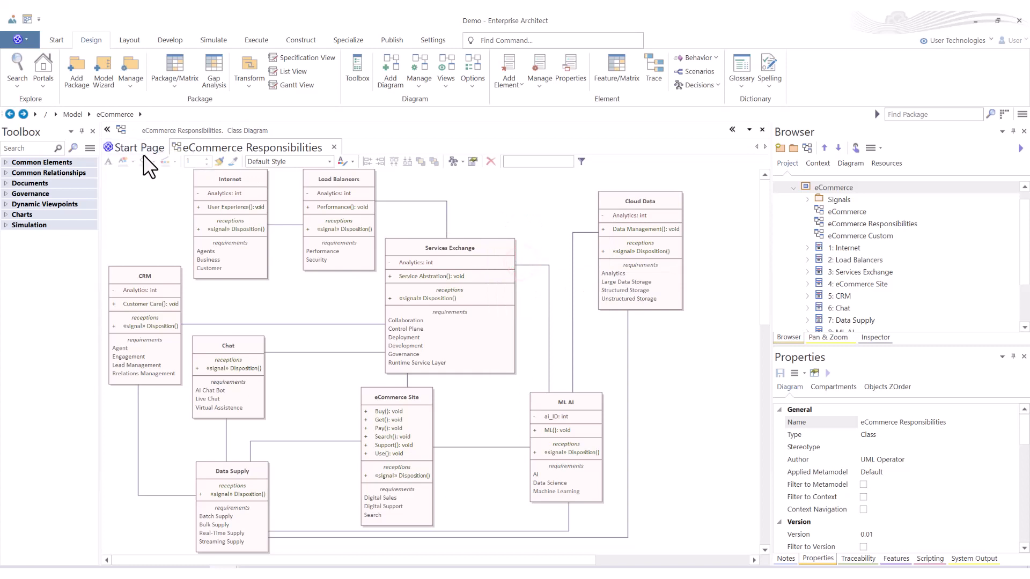
- View the working set folders the eCommerce Responsibilities diagram can be added to, and close the dialog without adding it
click(419, 82)
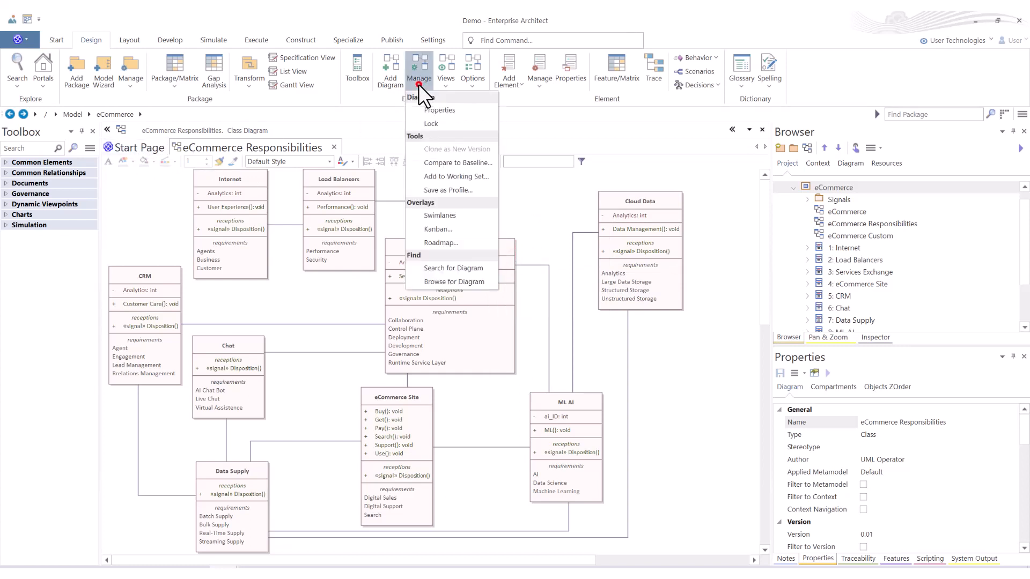
click(458, 176)
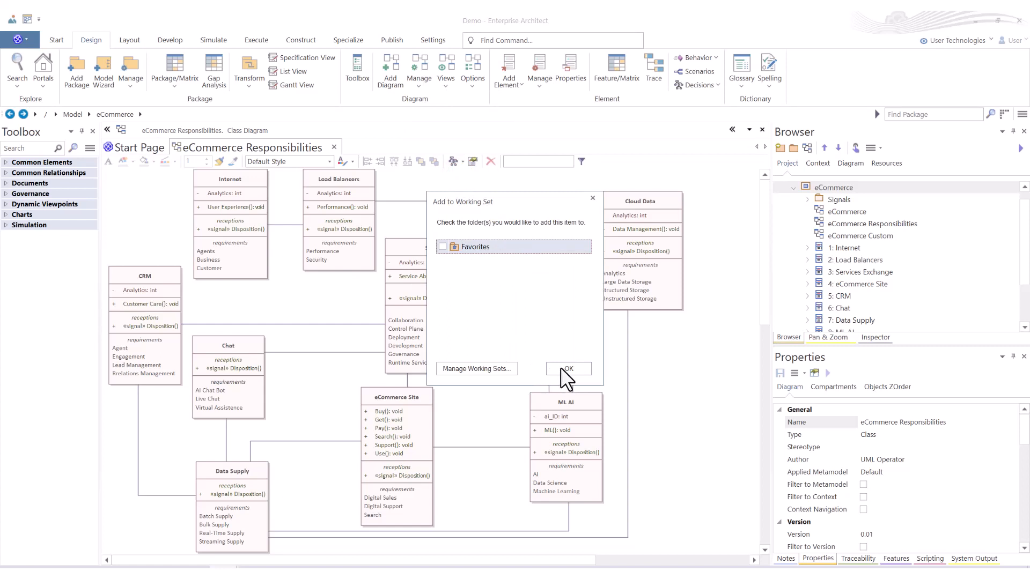
click(592, 197)
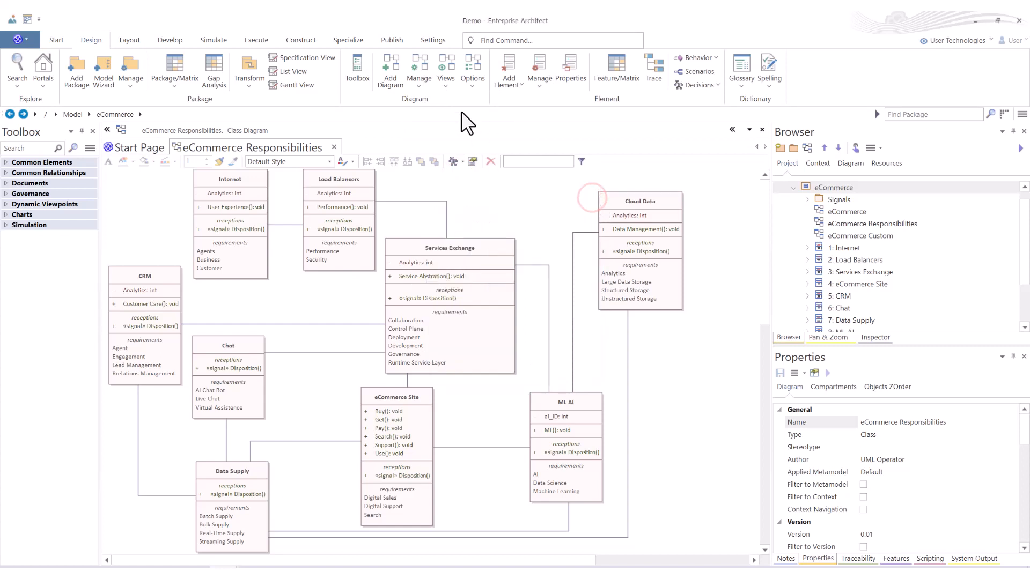
- Browse the model for a diagram and cancel the selection without choosing one
click(419, 83)
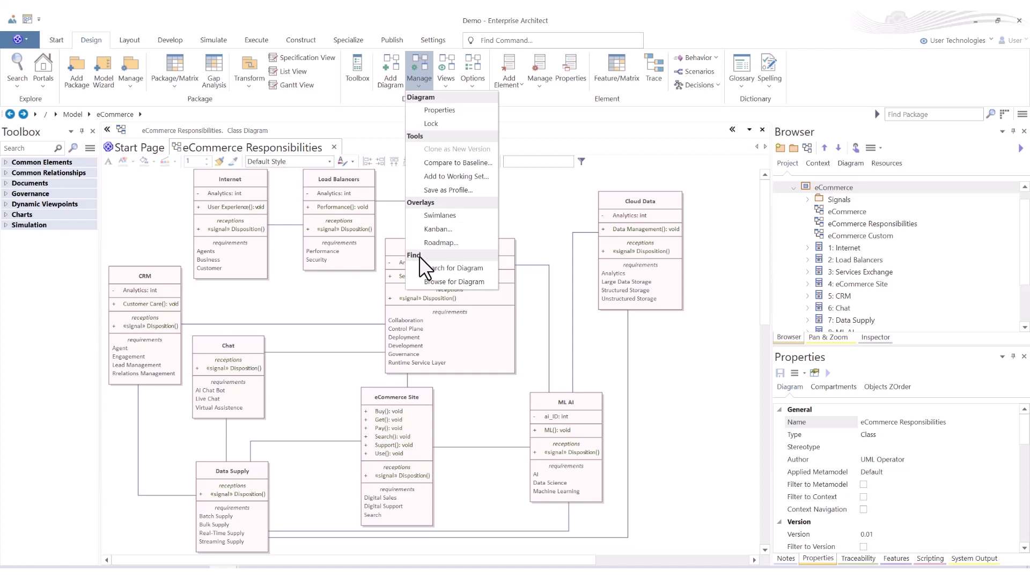
click(460, 282)
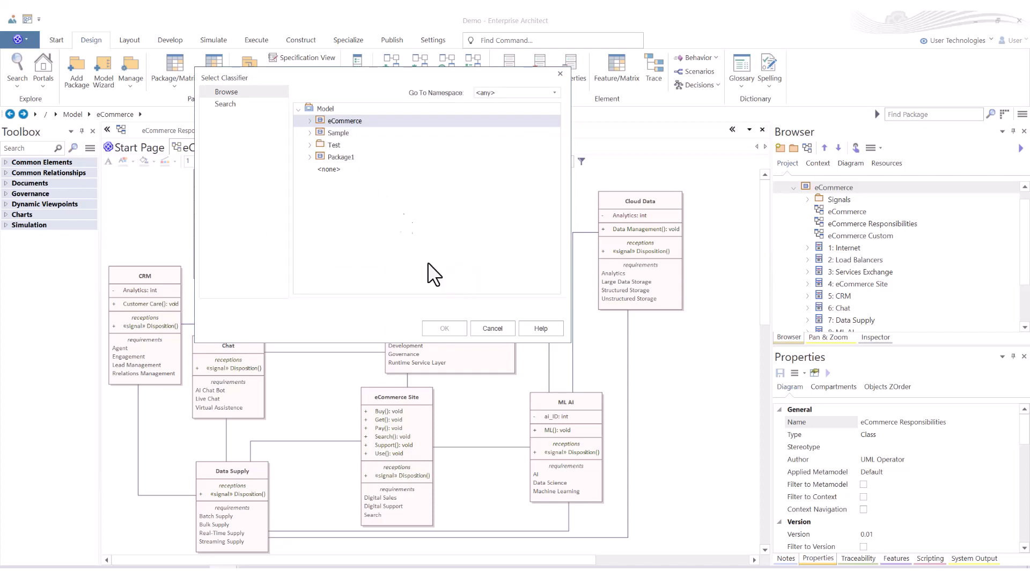
click(497, 327)
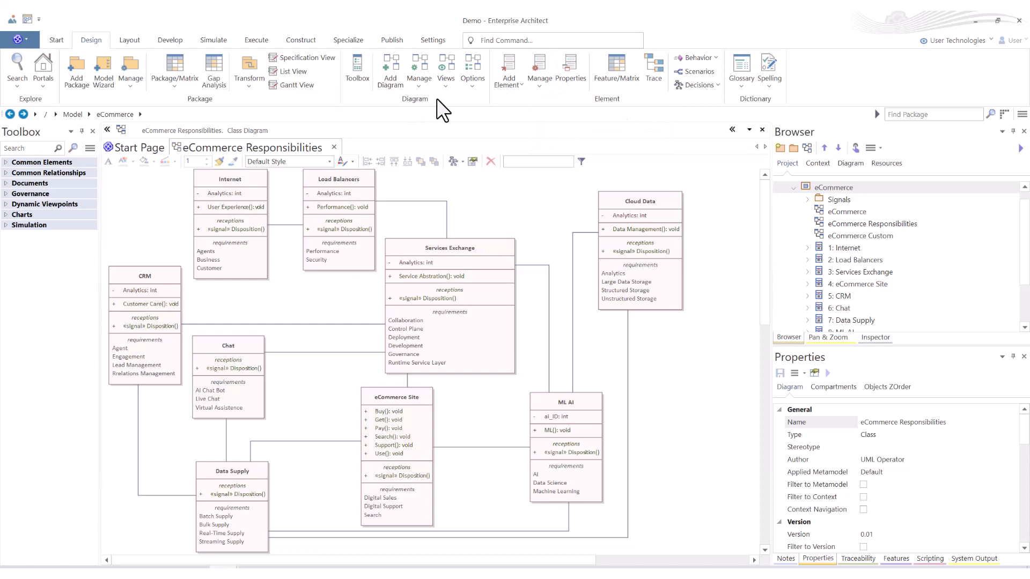
- View the eCommerce Responsibilities diagram as a list, check its available management commands, and return to the graphical view
click(510, 199)
click(446, 83)
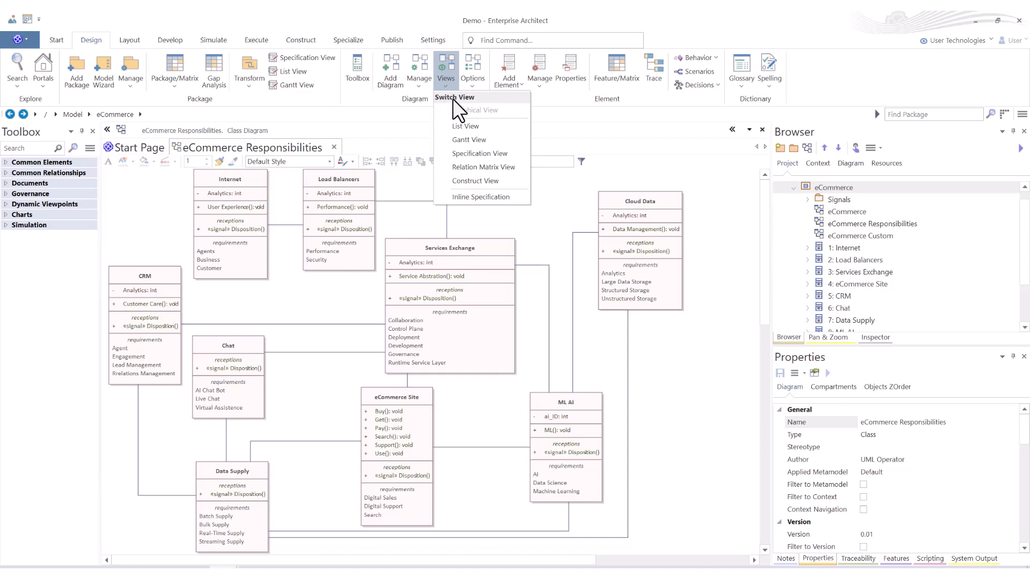
click(459, 125)
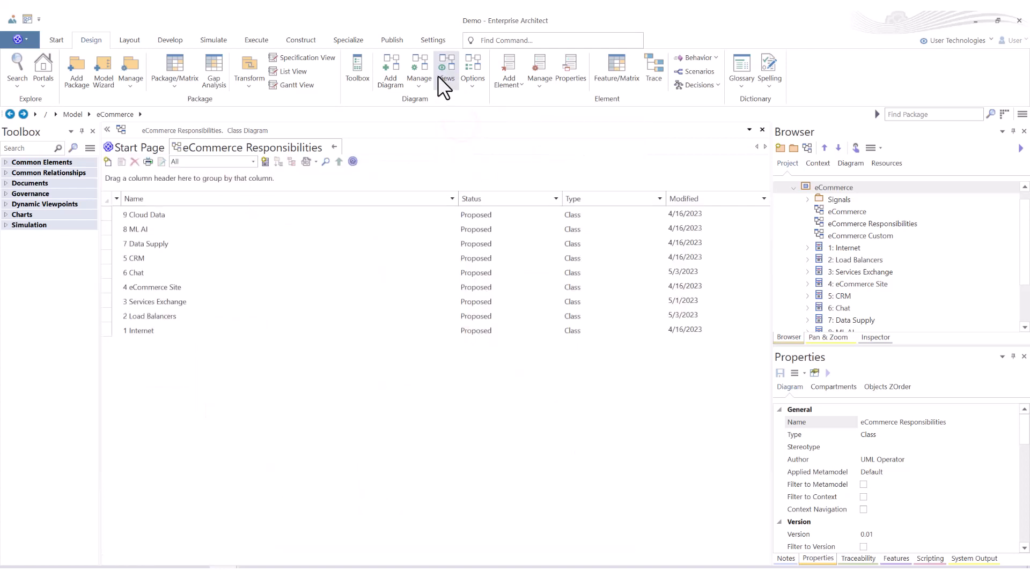
click(419, 80)
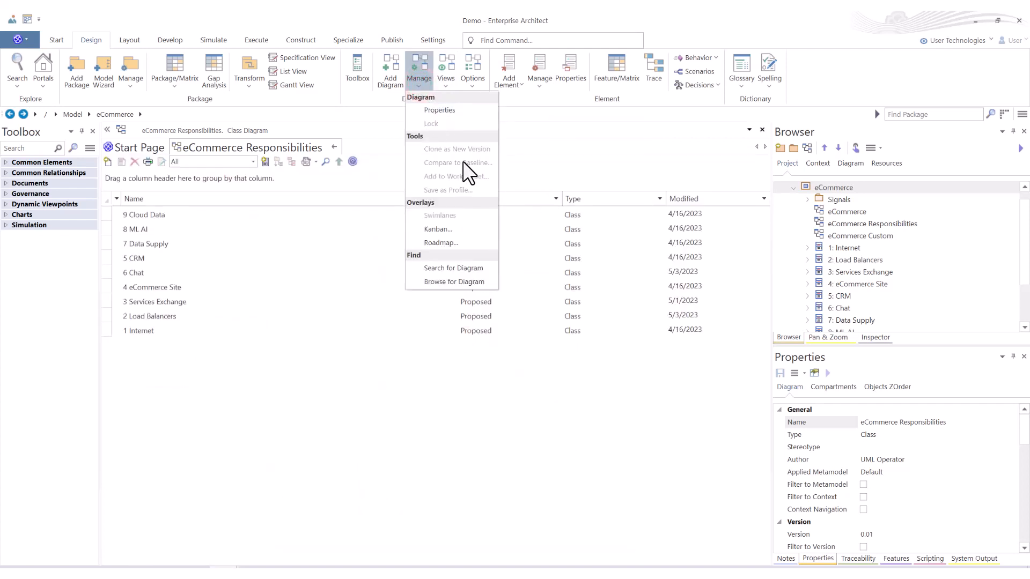
click(333, 145)
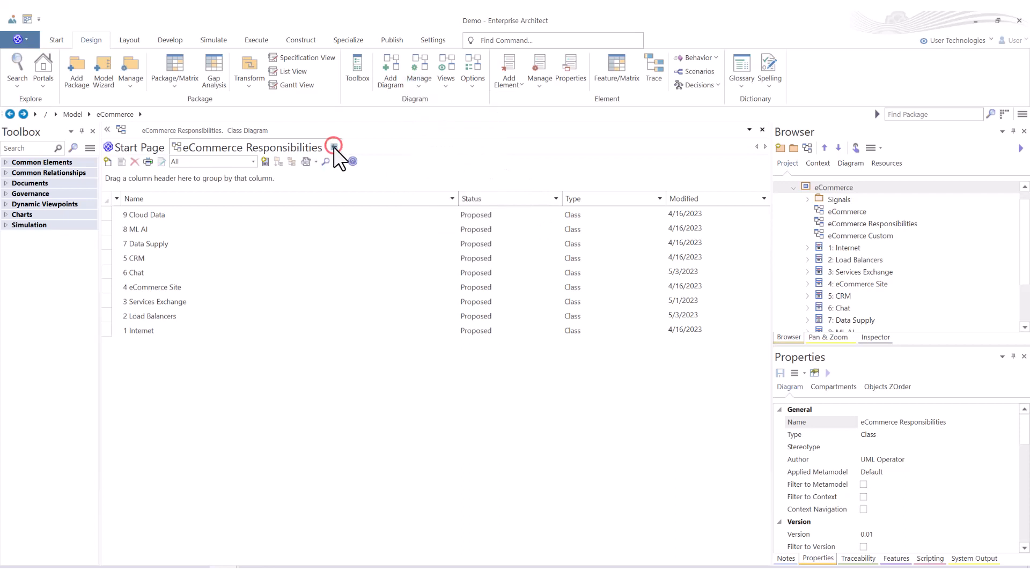
click(334, 147)
- View the diagram as a Gantt chart, look through its elements from Cloud Data to Chat, and return to the graphical view
click(504, 202)
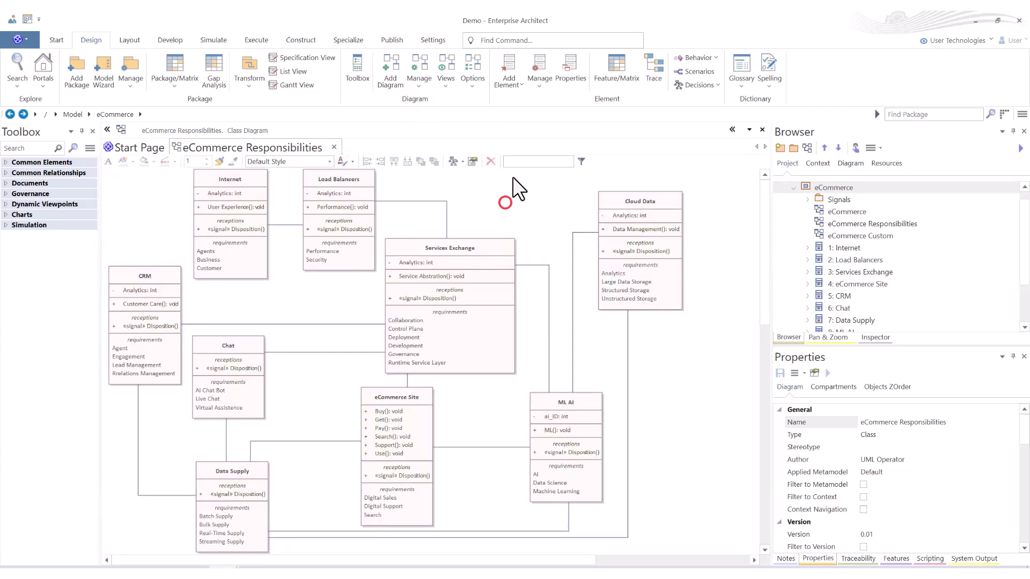
click(443, 85)
click(461, 137)
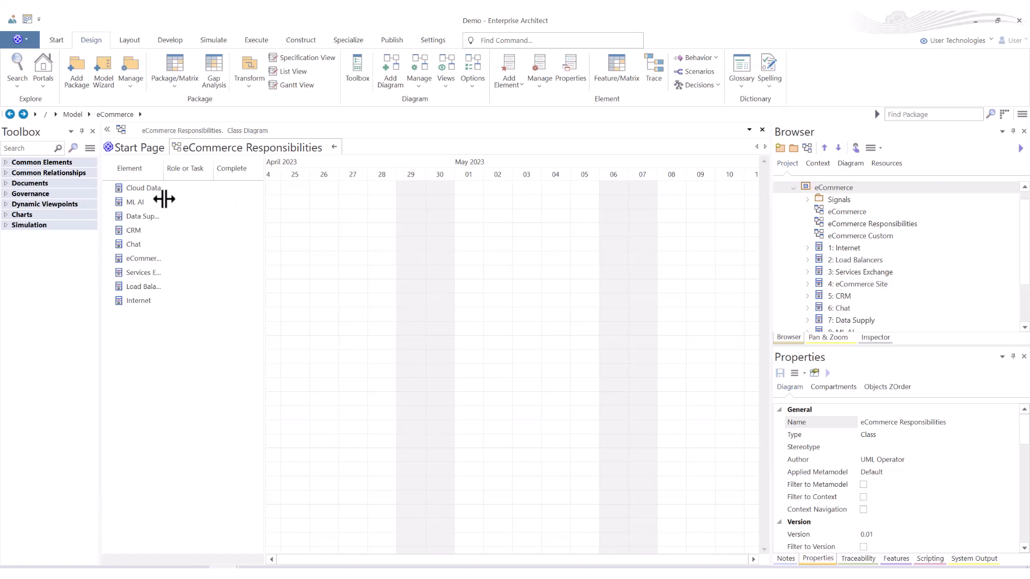
click(140, 188)
click(131, 202)
click(129, 217)
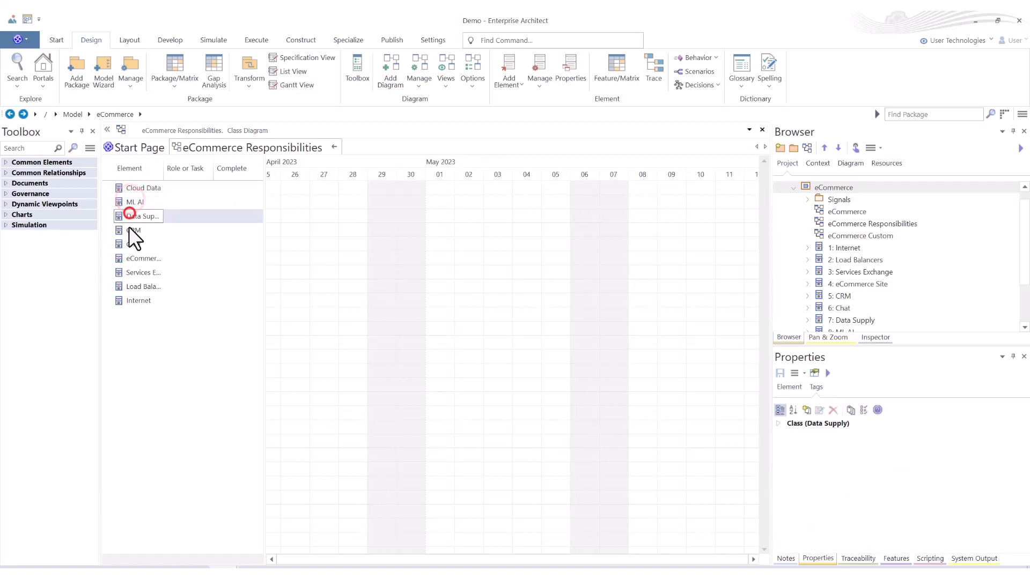
click(129, 229)
click(130, 244)
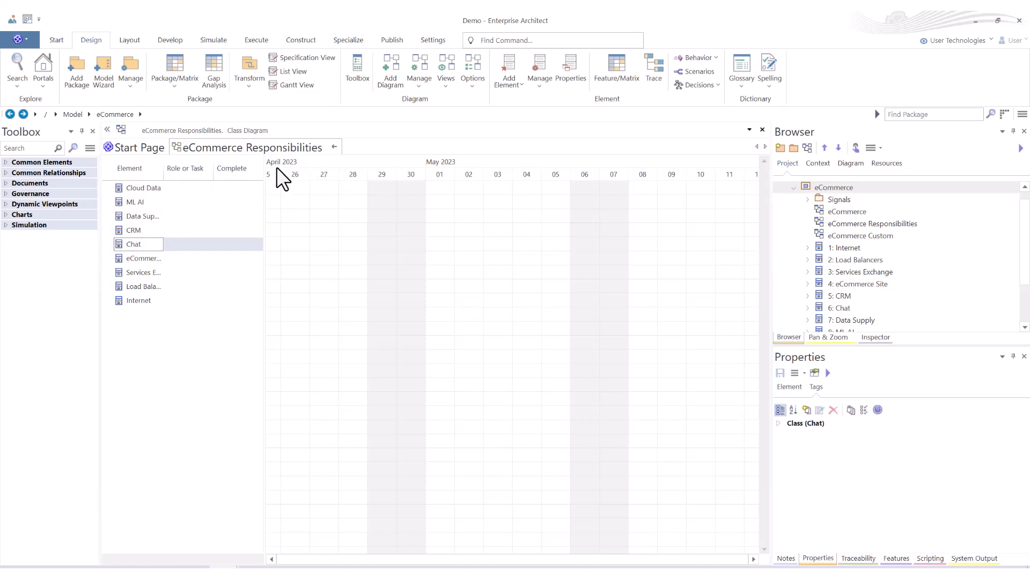
click(334, 146)
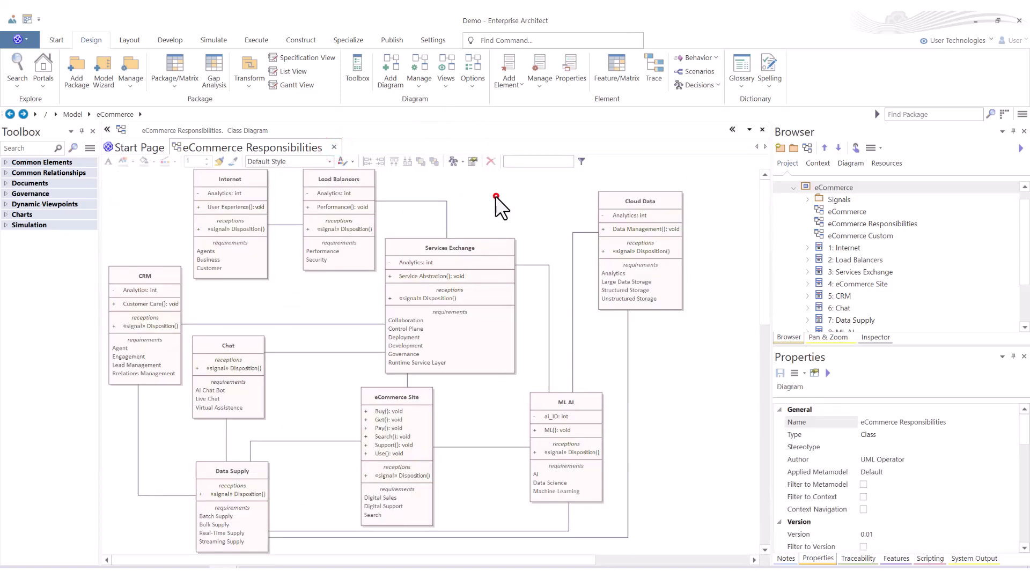
- View the eCommerce Responsibilities diagram in Specification View and return to the graphical view
click(441, 85)
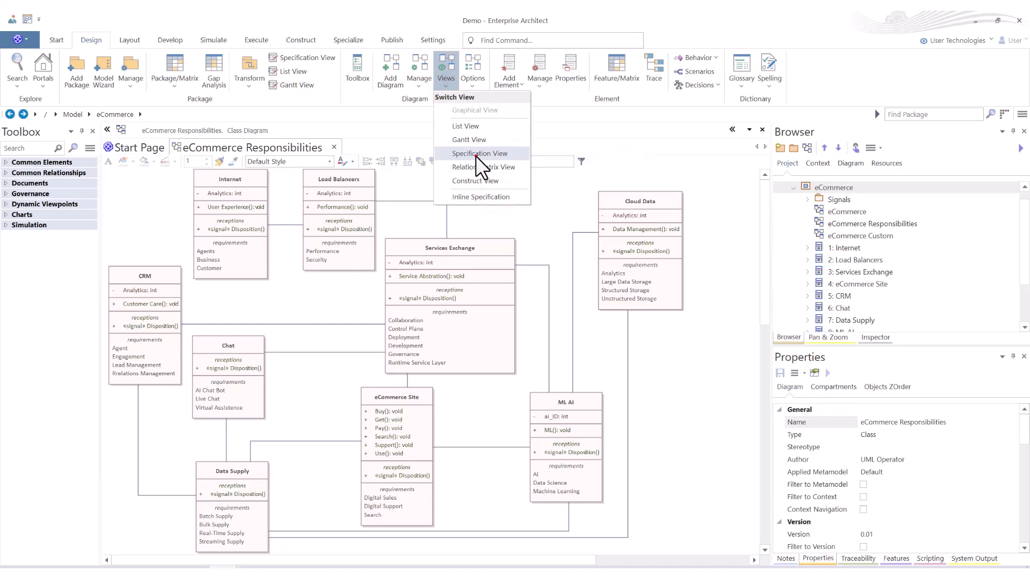
click(475, 154)
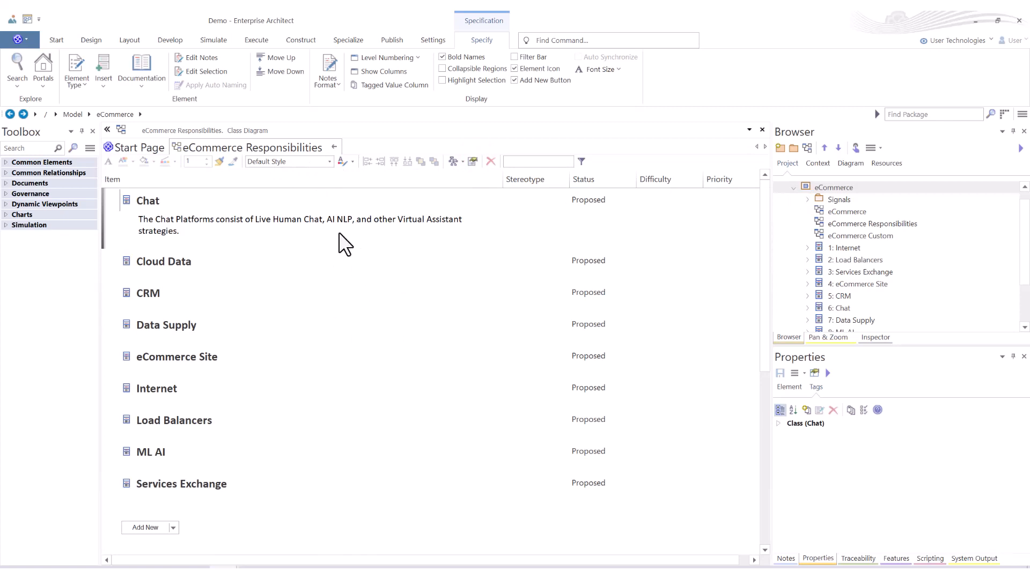
click(335, 147)
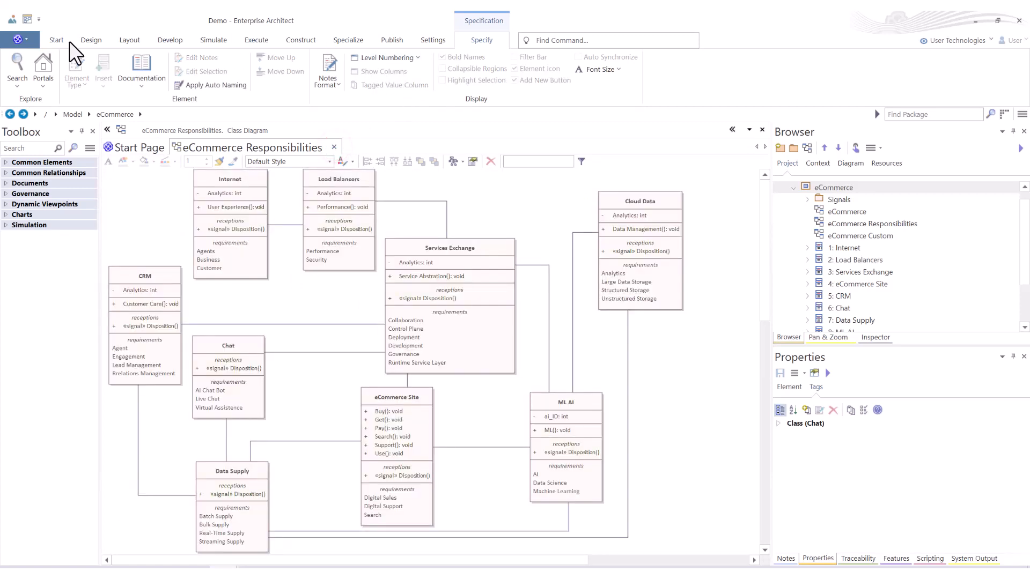
- Show the inline specification beside the eCommerce Responsibilities diagram and locate elements such as Cloud Data, CRM, Data Supply and Internet from it
click(83, 37)
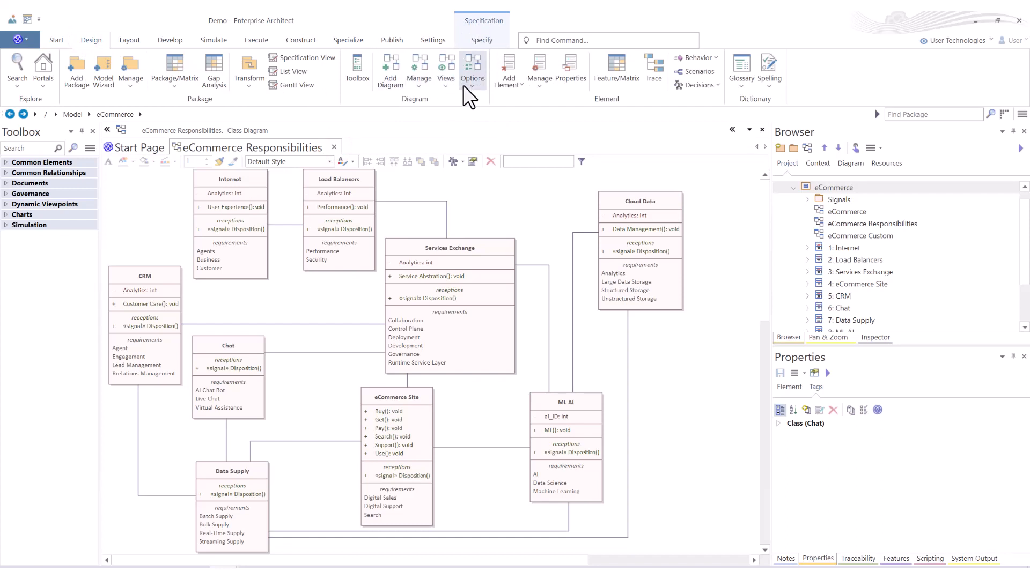
click(449, 85)
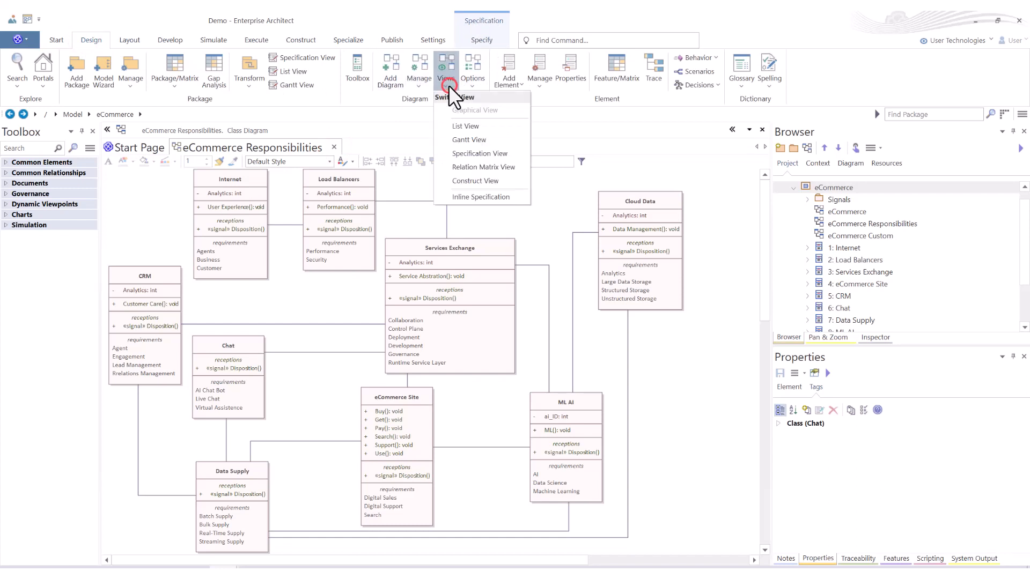
click(510, 195)
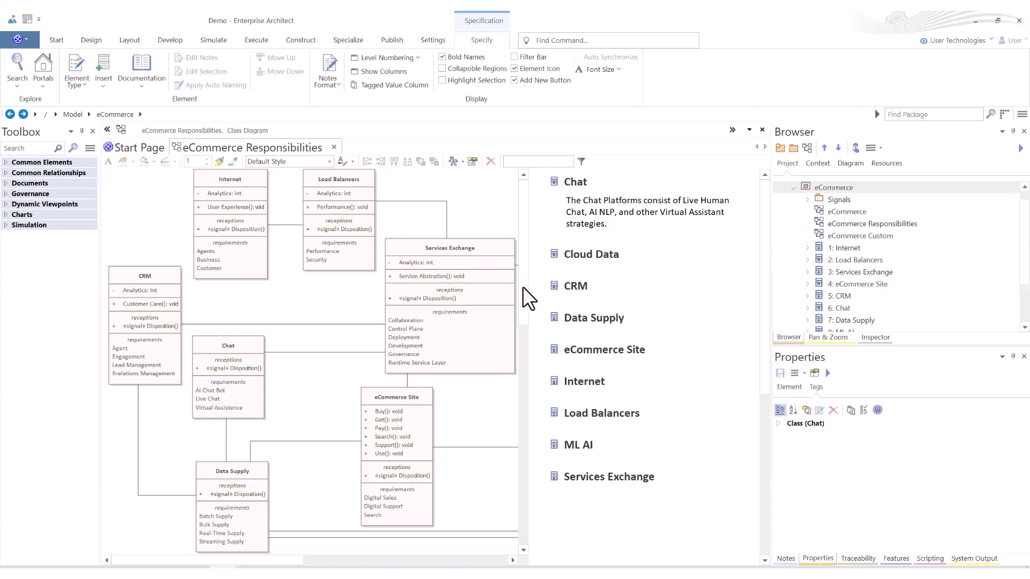
click(590, 260)
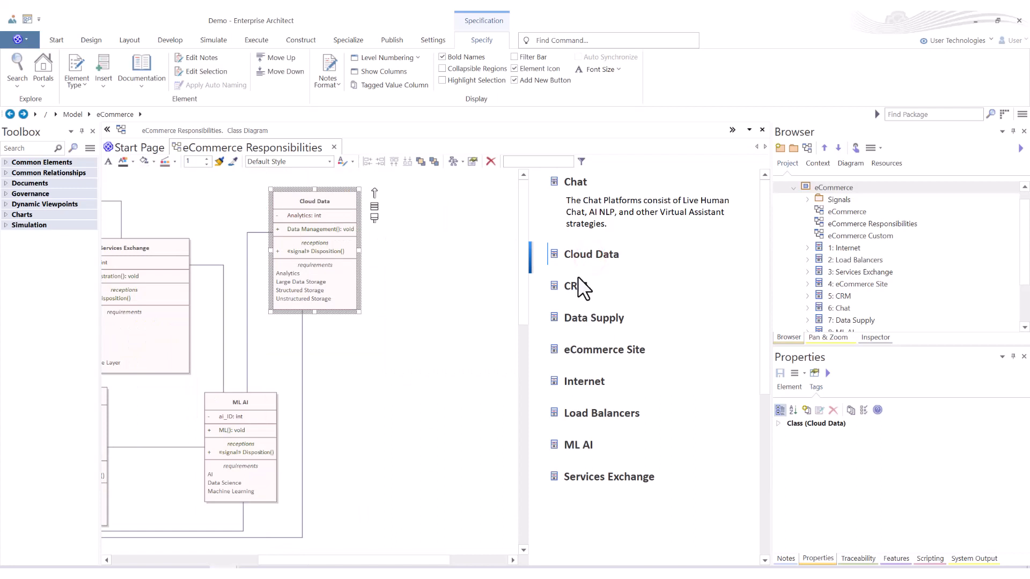
click(577, 278)
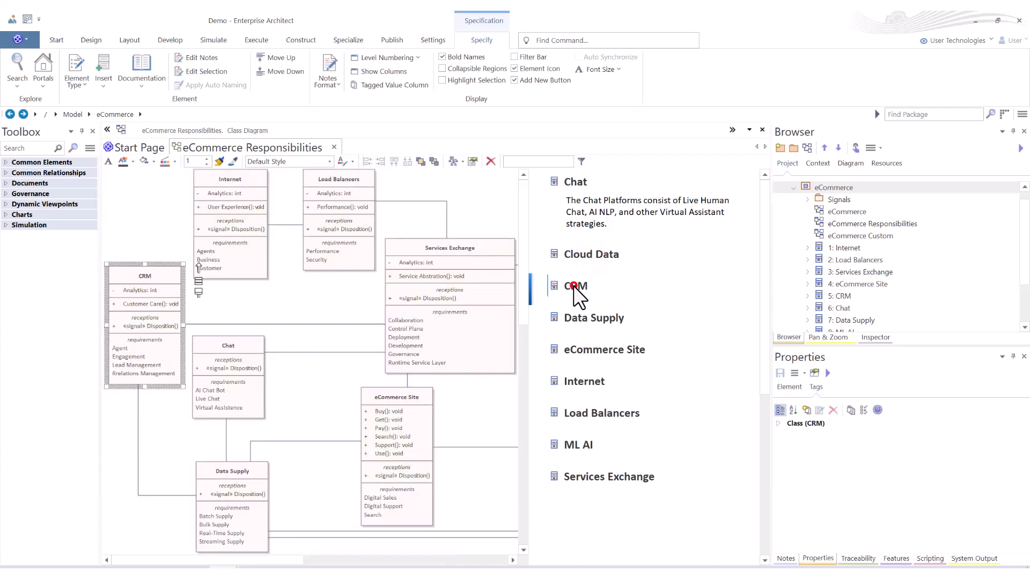
click(584, 317)
click(578, 381)
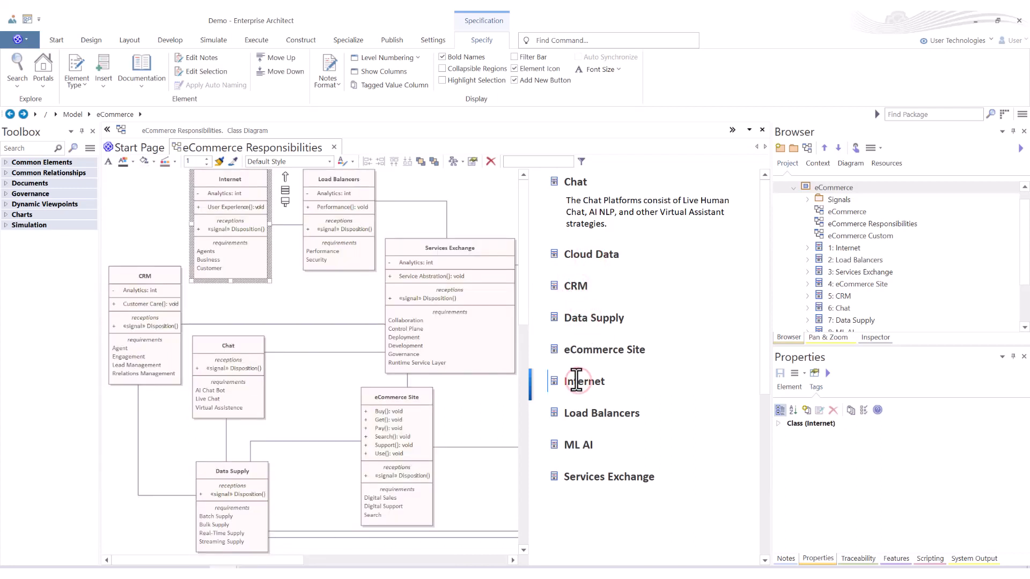
click(567, 285)
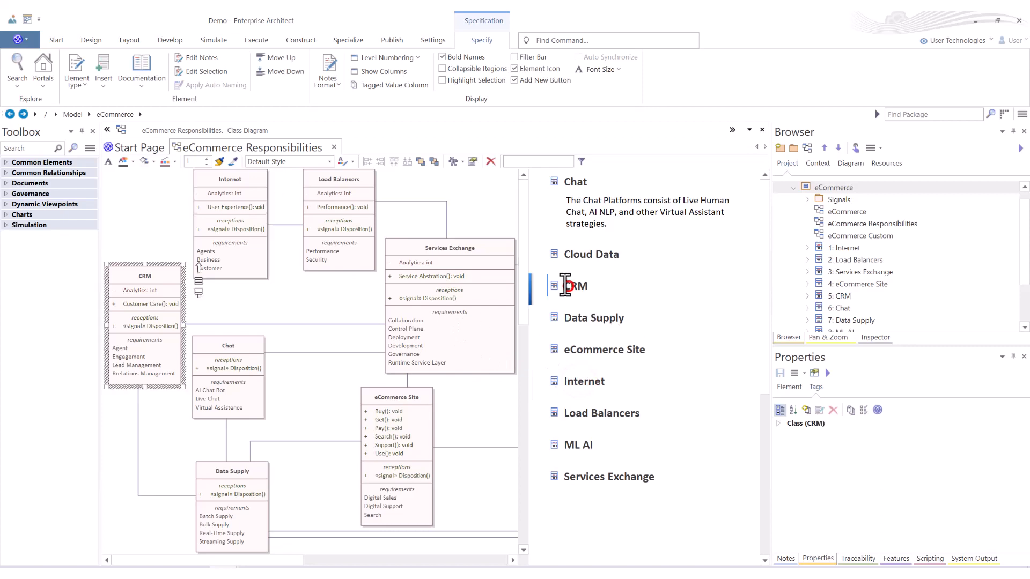
- Enlarge the diagram and locate Internet, Load Balancers, ML AI, Services Exchange and Chat from the inline specification
click(125, 212)
scroll(130, 213, up, 2)
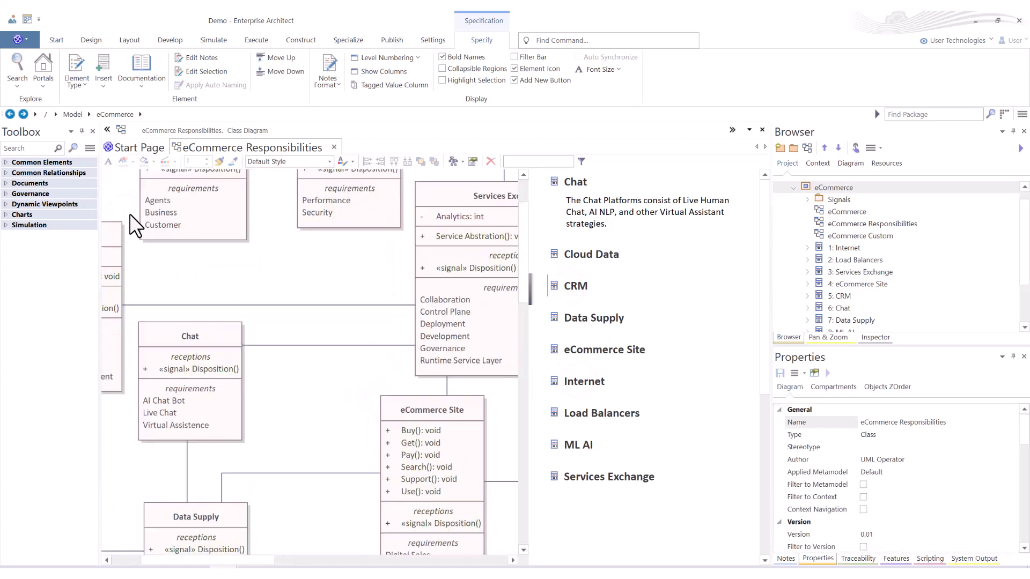
scroll(131, 214, up, 2)
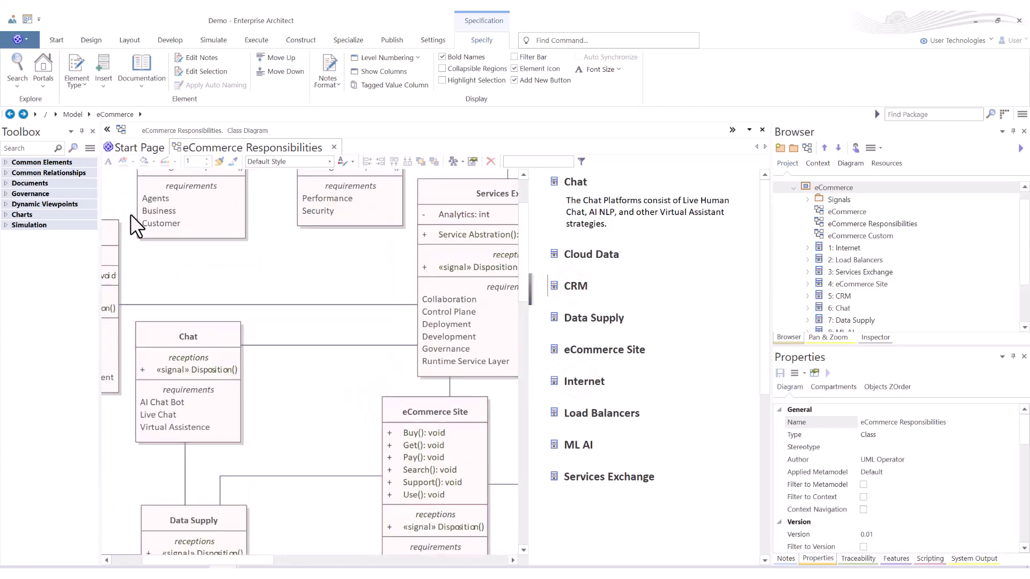
click(581, 379)
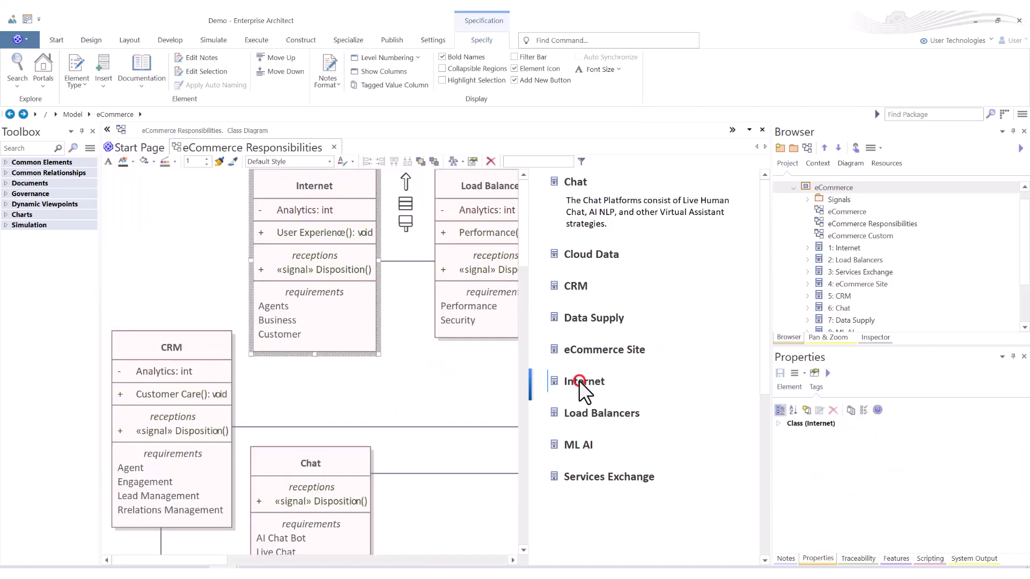
click(592, 415)
click(574, 449)
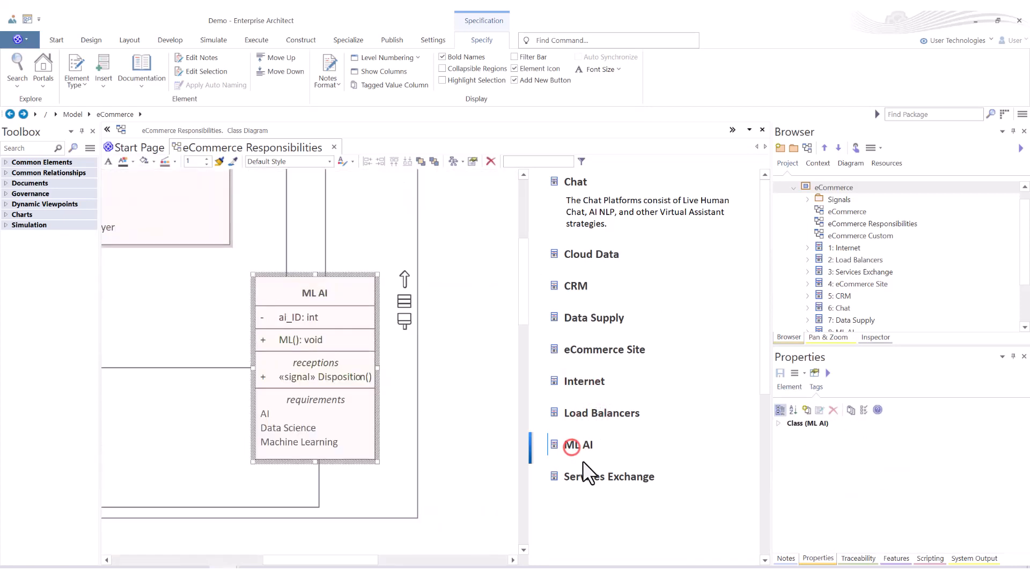
click(584, 478)
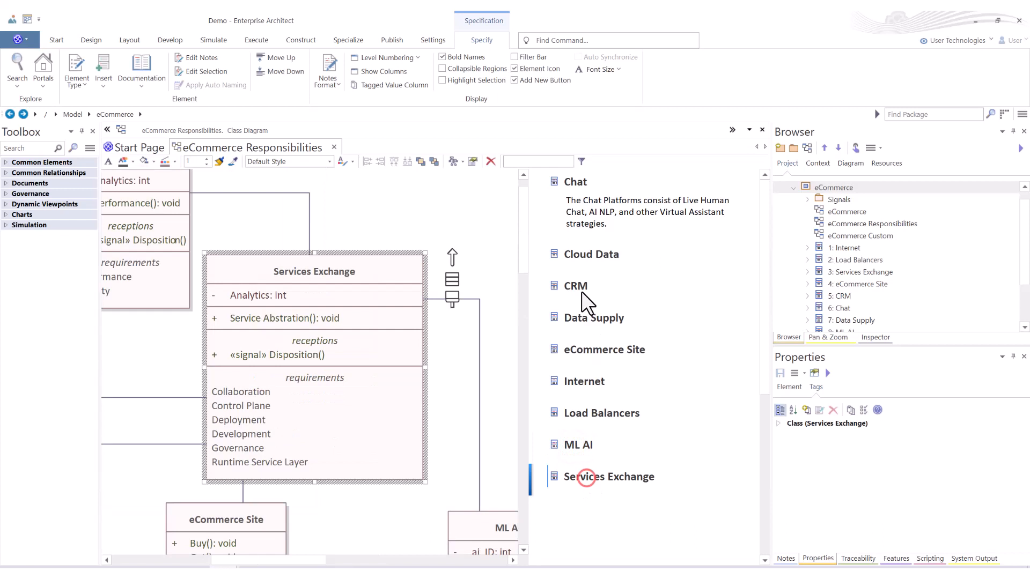
click(569, 183)
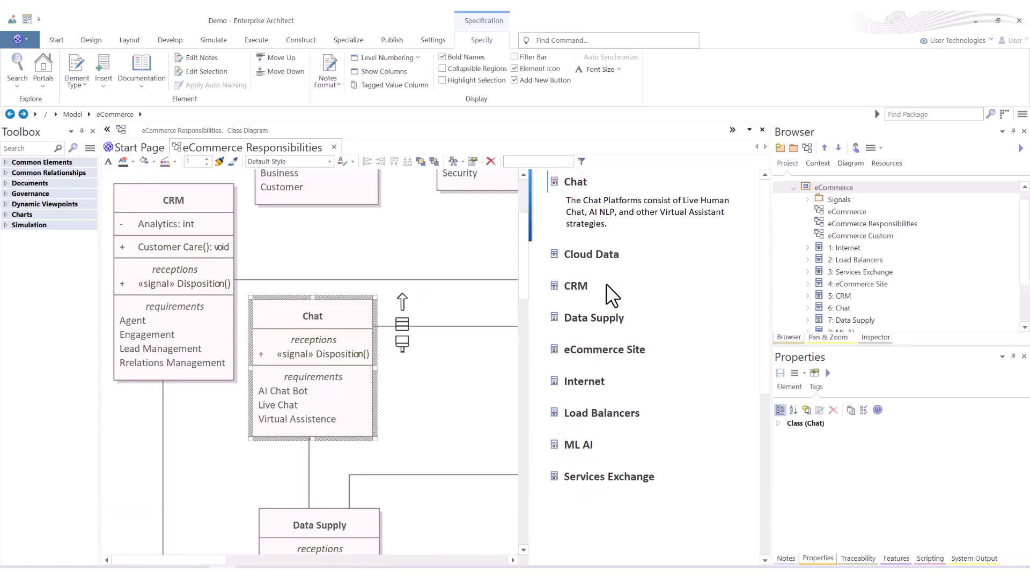
- Examine the Chat element's description in the inline specification and in its Notes
click(602, 219)
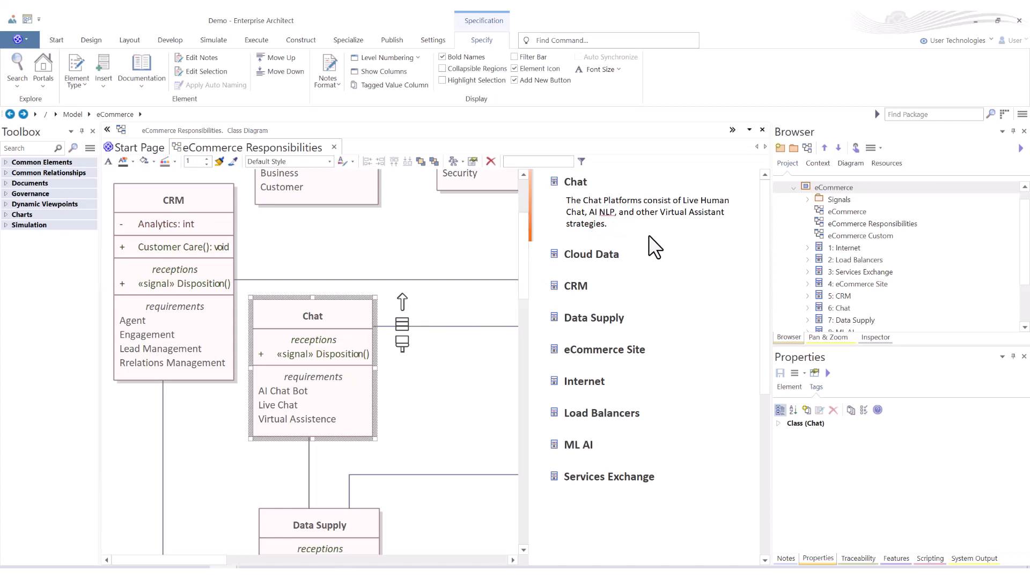
click(341, 315)
click(784, 558)
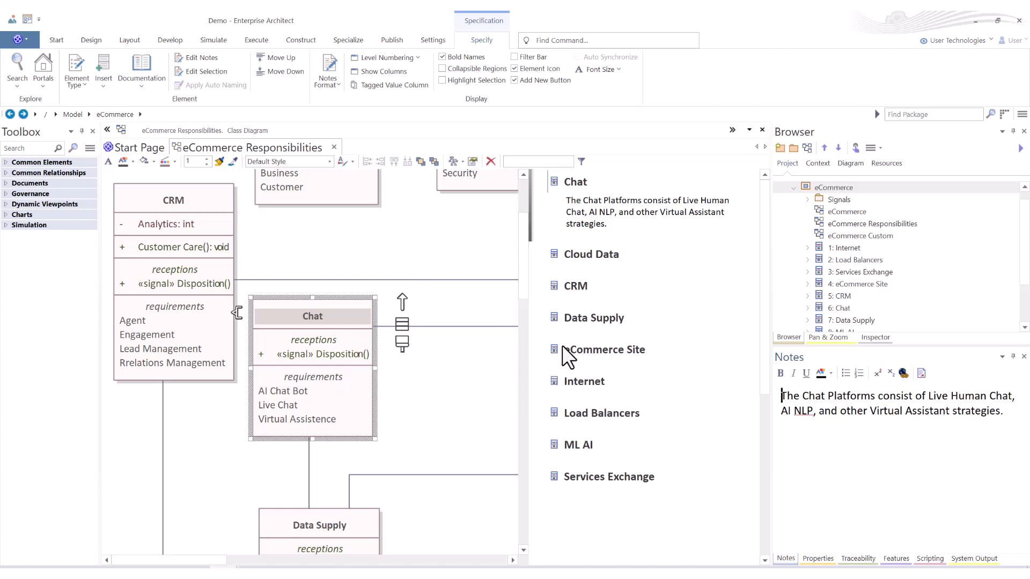
- Look through the elements from Chat to Services Exchange in the inline specification, comparing each with its diagram shape and Notes
click(590, 210)
click(584, 252)
click(576, 284)
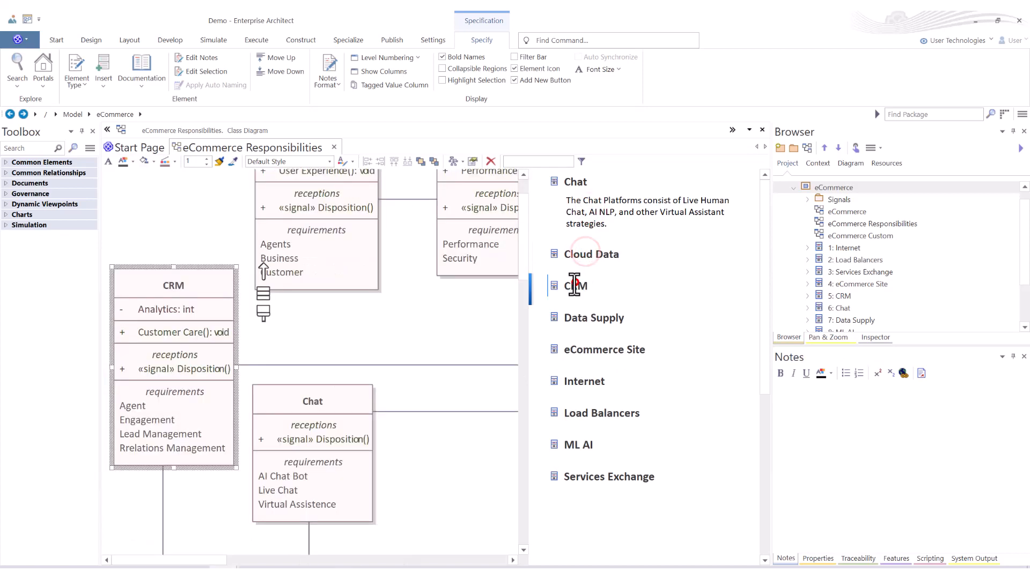
click(582, 319)
click(583, 348)
click(584, 381)
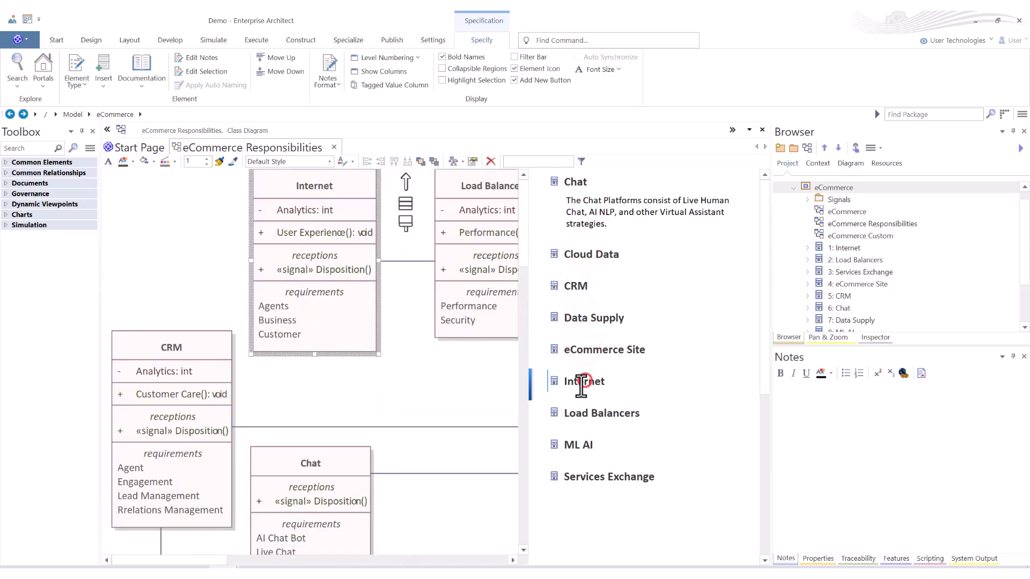
click(585, 416)
click(576, 447)
click(579, 474)
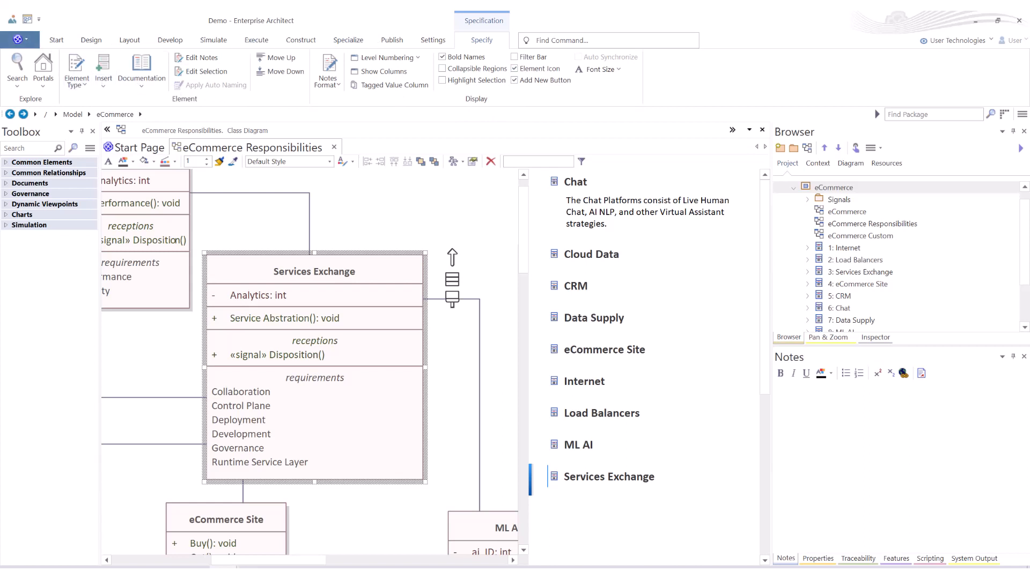
- Turn off the inline specification for the eCommerce Responsibilities diagram
click(478, 40)
click(82, 40)
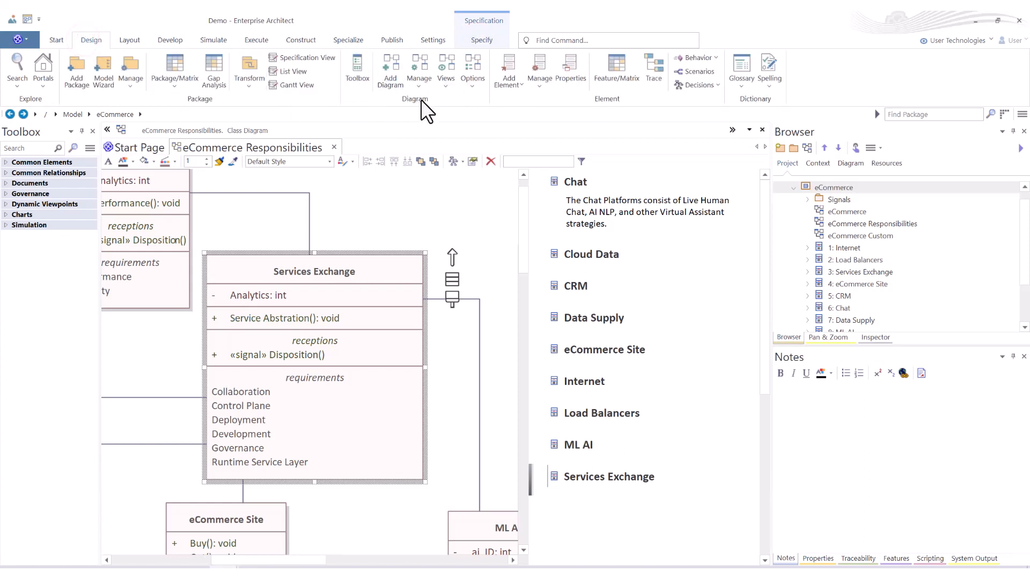
click(446, 86)
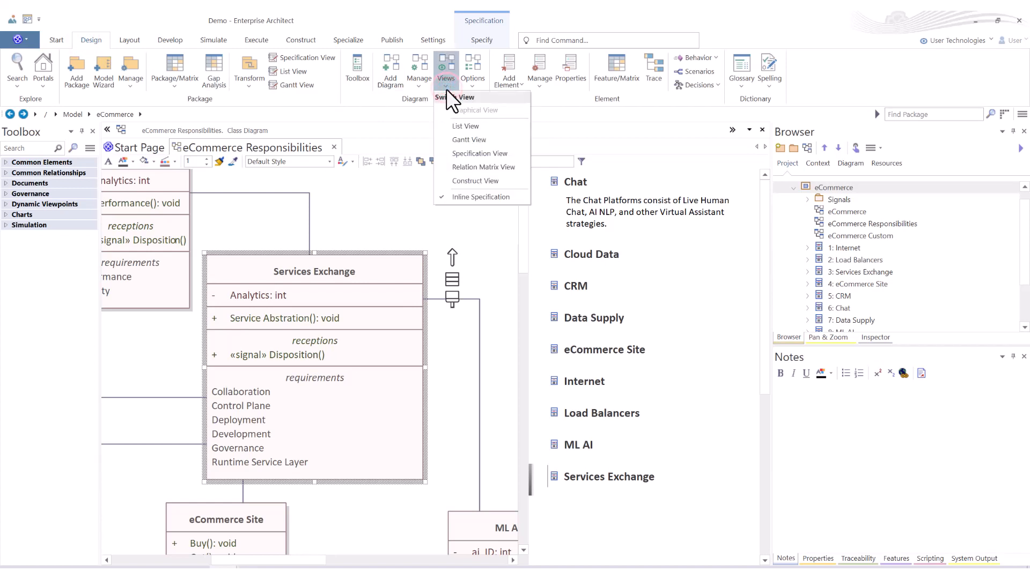
click(468, 197)
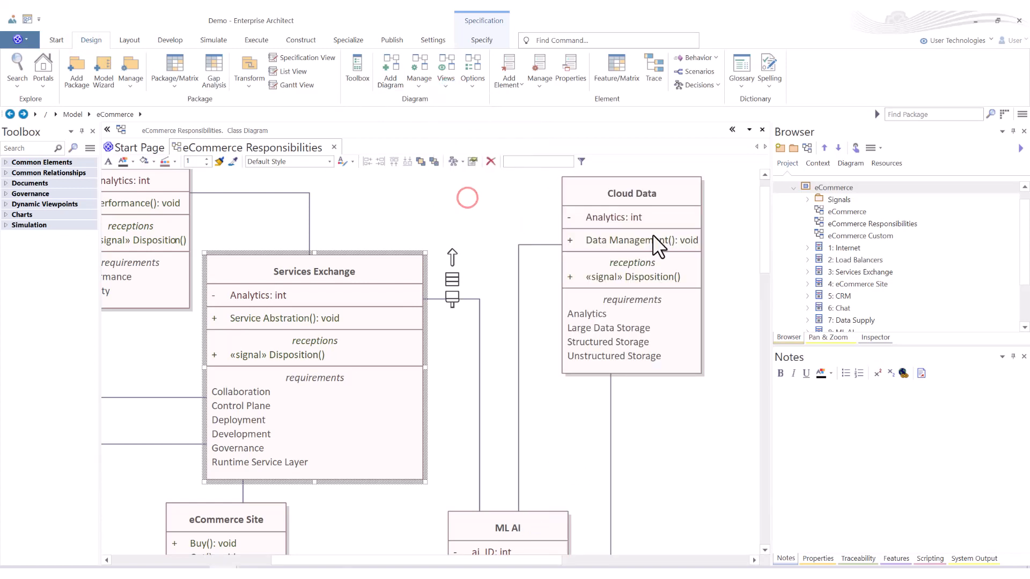
- Turn the diagram's inline specification back on and switch it off again
click(447, 75)
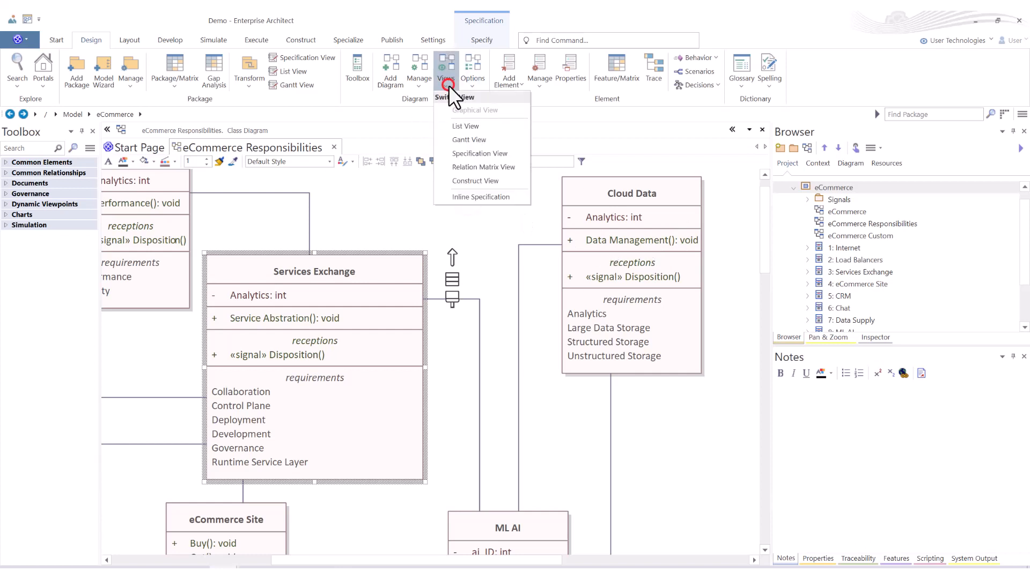
click(467, 197)
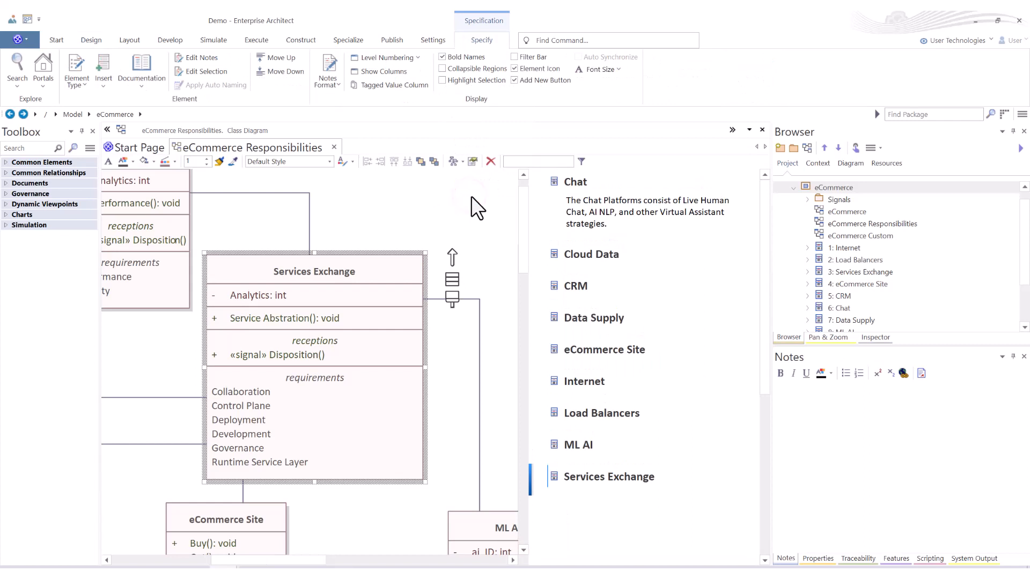
click(484, 38)
click(90, 39)
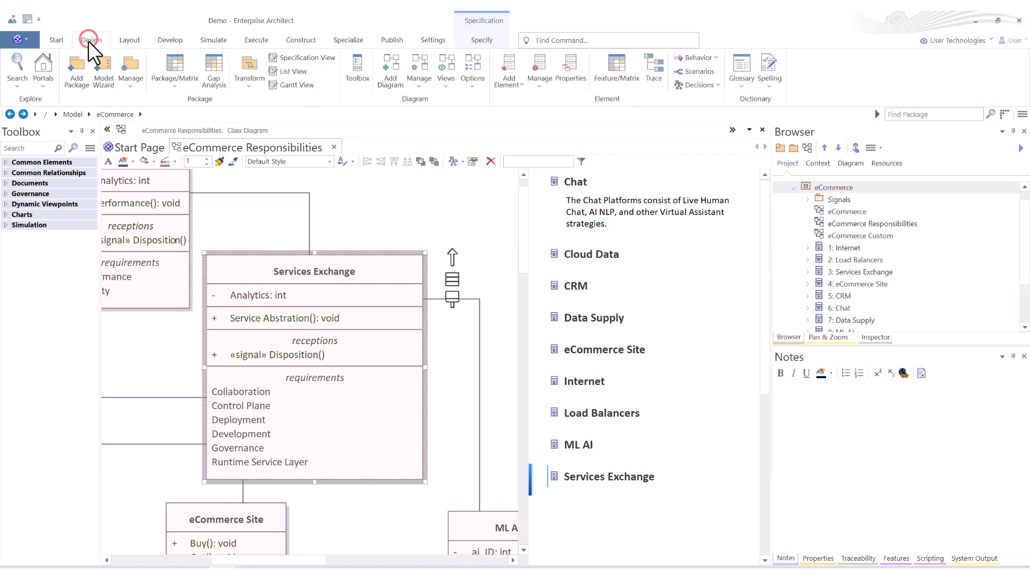
click(445, 85)
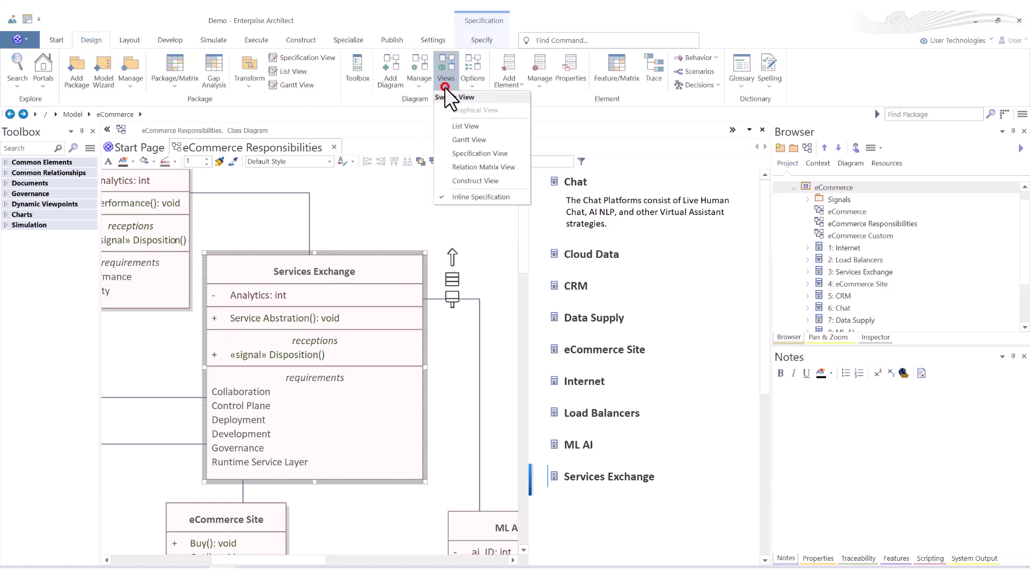
click(464, 197)
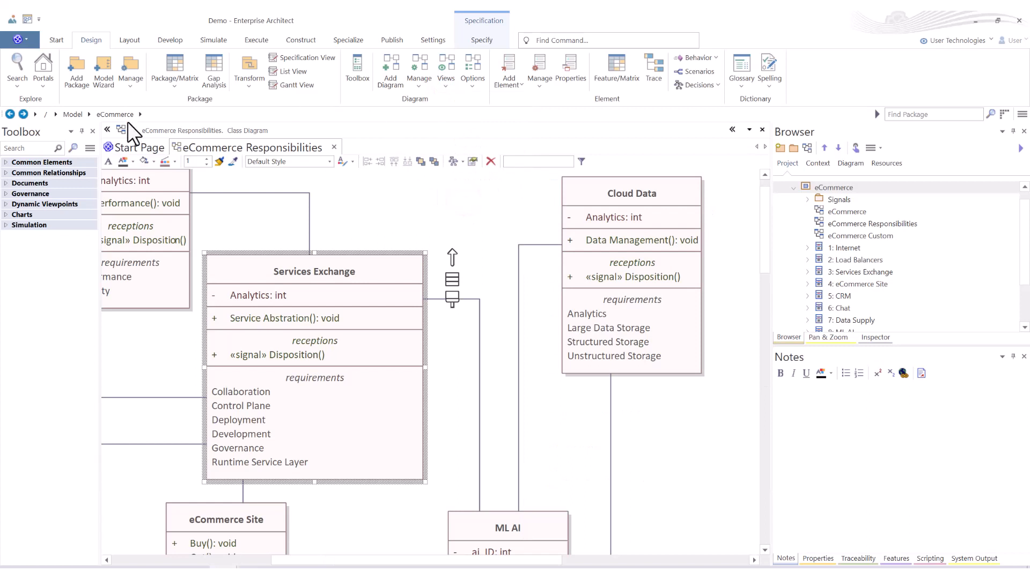
- Check the diagram's custom options and actions without applying any, and deselect Services Exchange
click(474, 83)
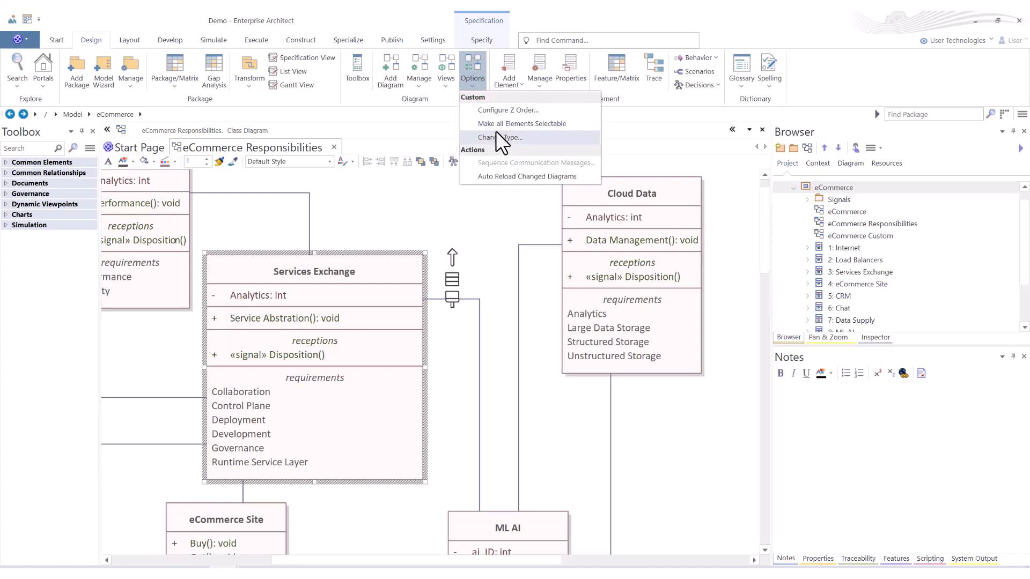
click(472, 86)
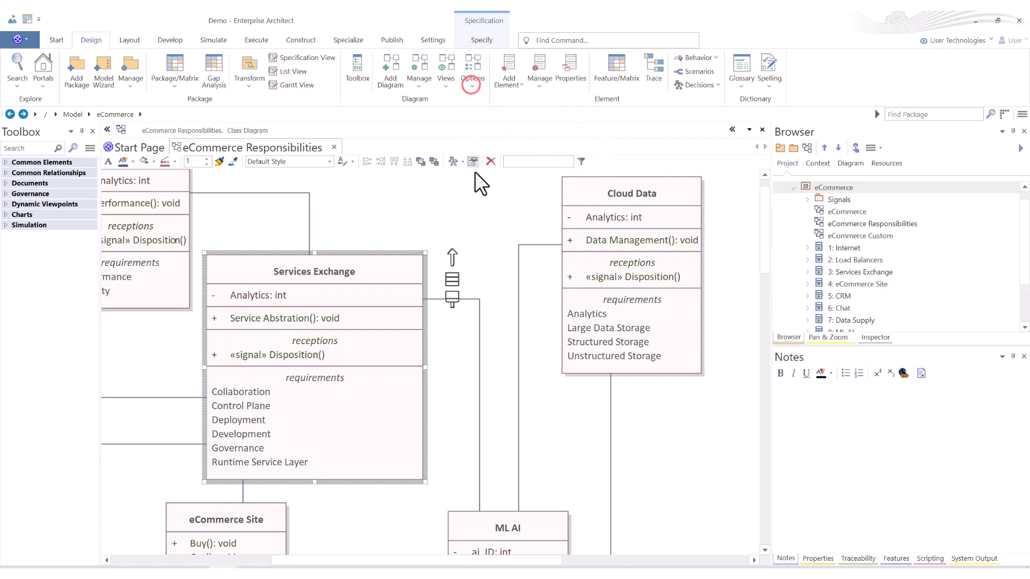
click(469, 192)
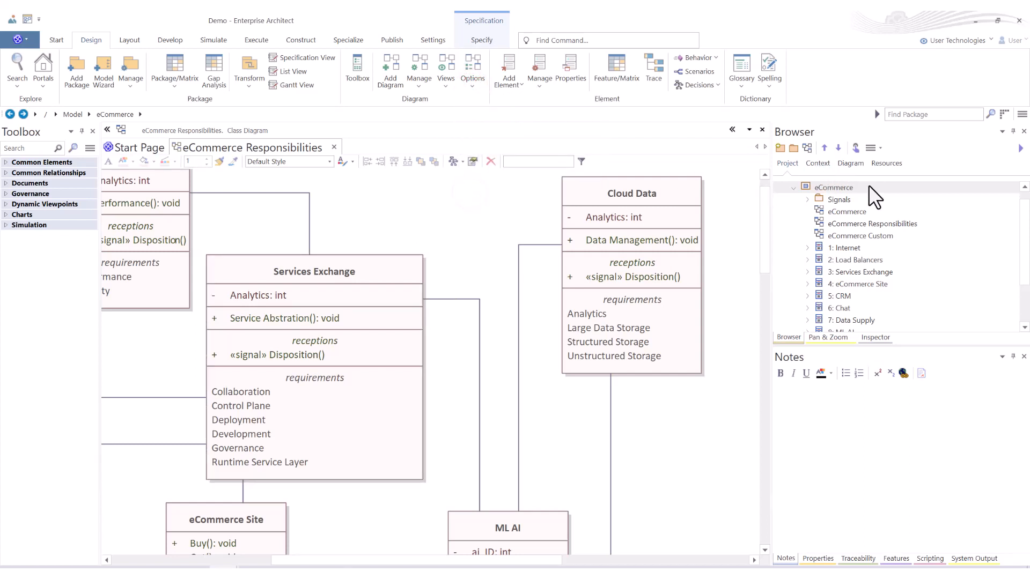
- Use Pan & Zoom to reduce the magnification and bring the whole eCommerce Responsibilities diagram into view
click(844, 337)
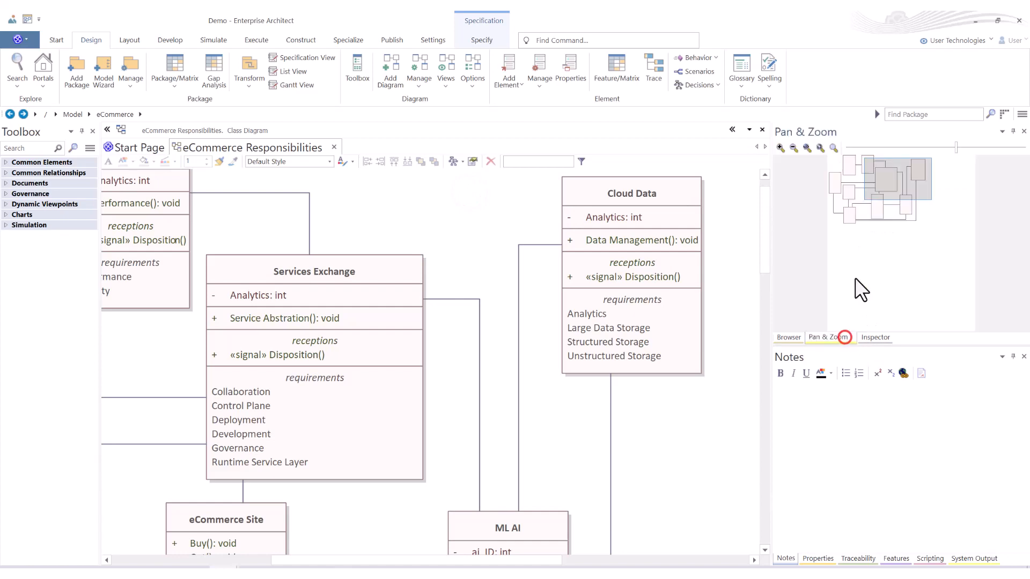
click(833, 147)
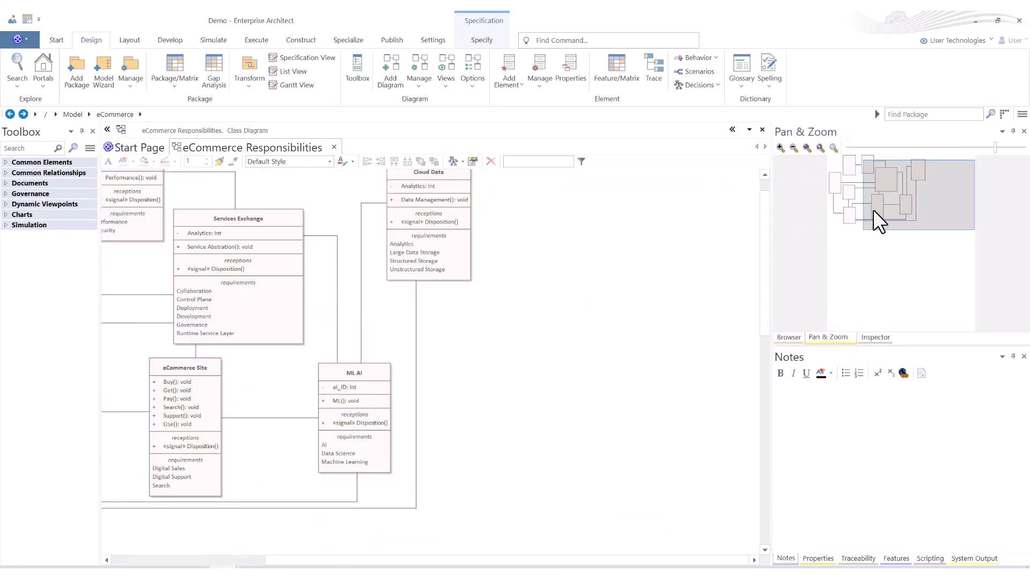
click(888, 186)
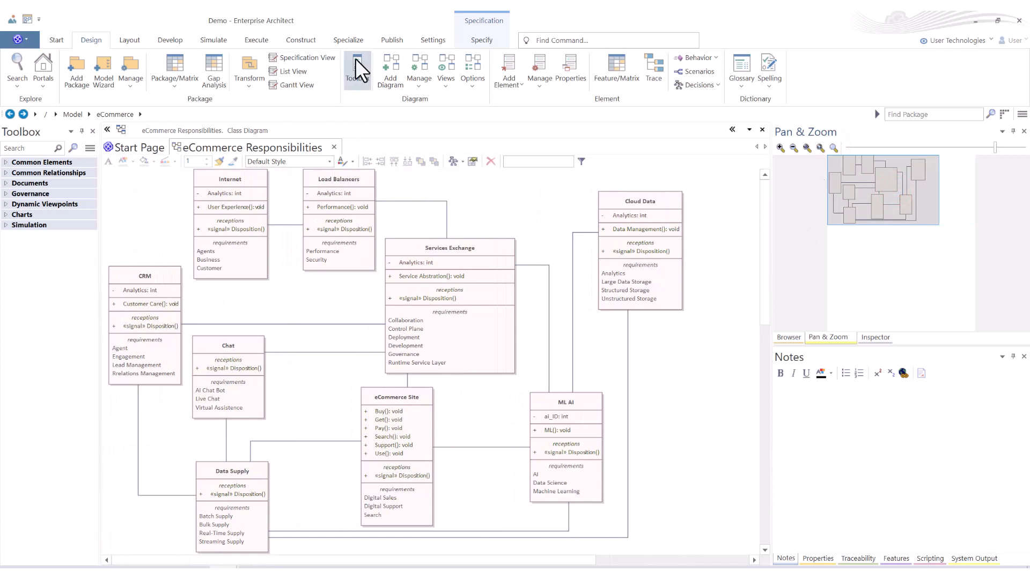
- Return to the model Browser and turn off level numbering for the eCommerce package
click(779, 336)
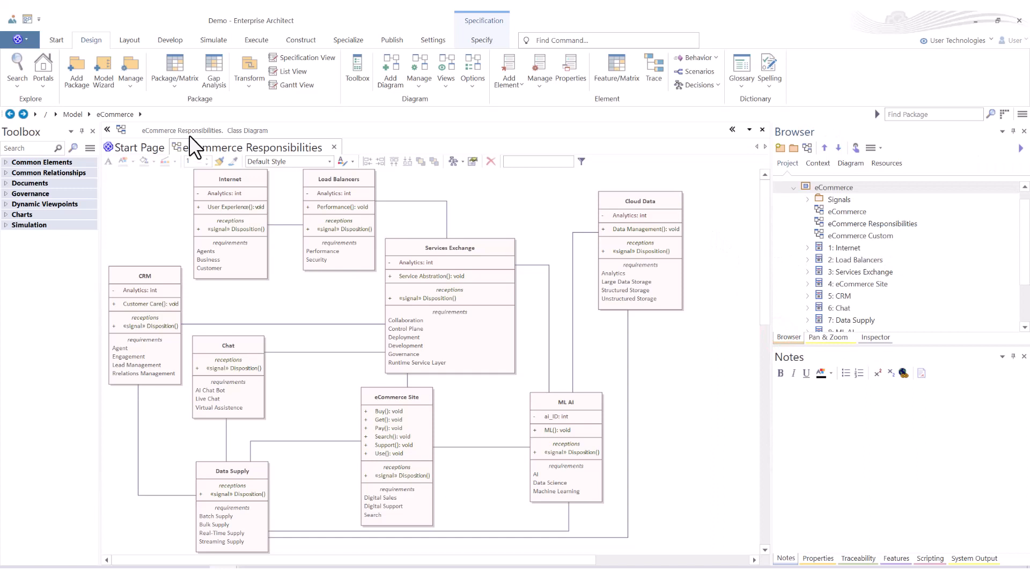
click(129, 86)
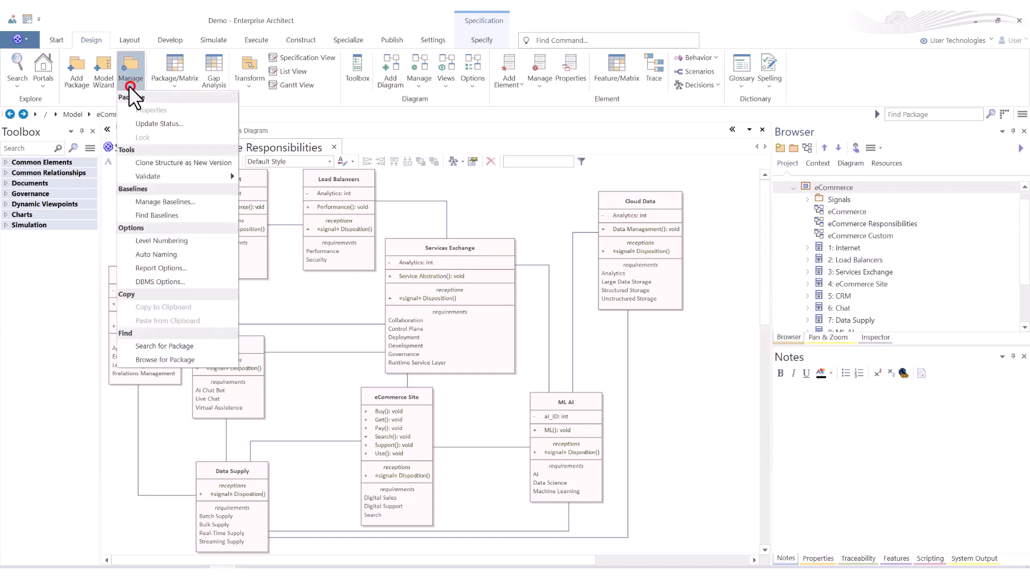
click(169, 240)
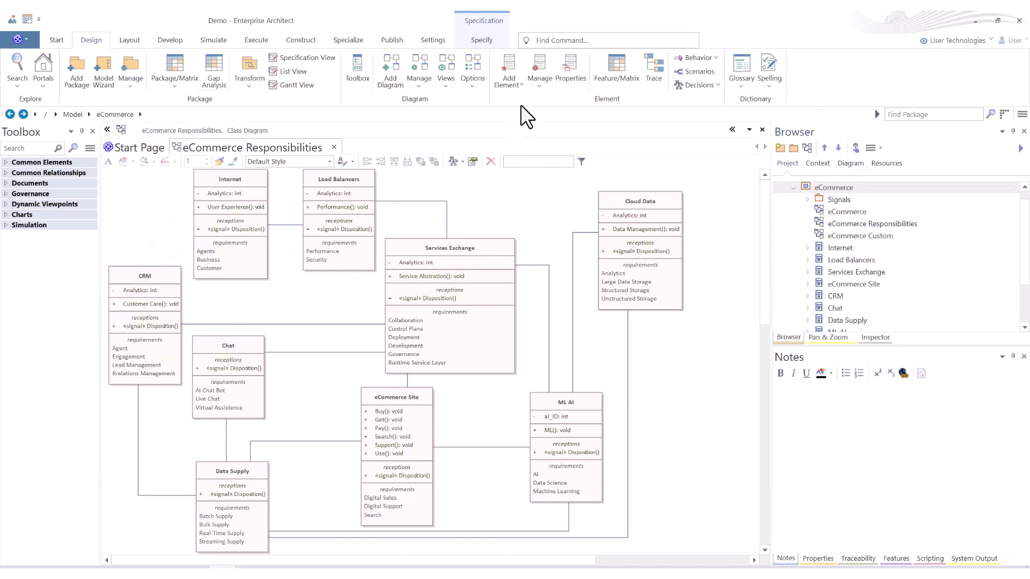
- Open the Z order configuration for the eCommerce Responsibilities diagram and check Internet, Load Balancers, eCommerce Site and Chat
click(470, 85)
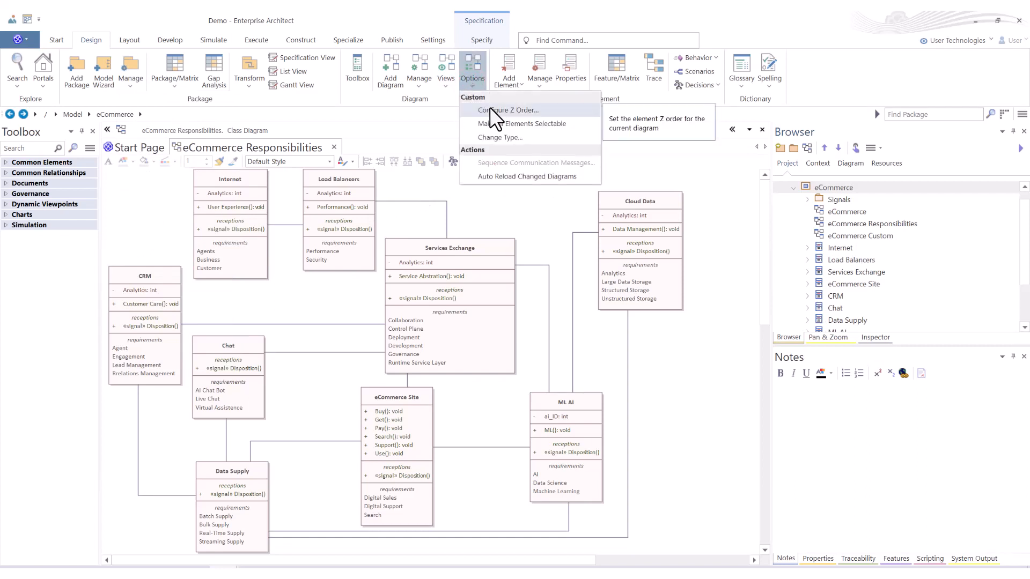
click(549, 111)
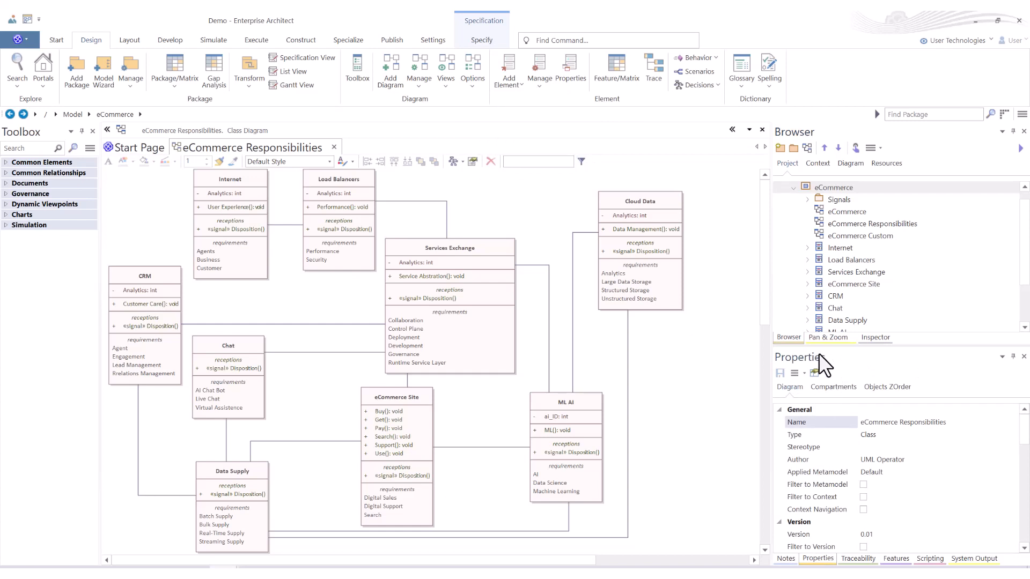
click(885, 386)
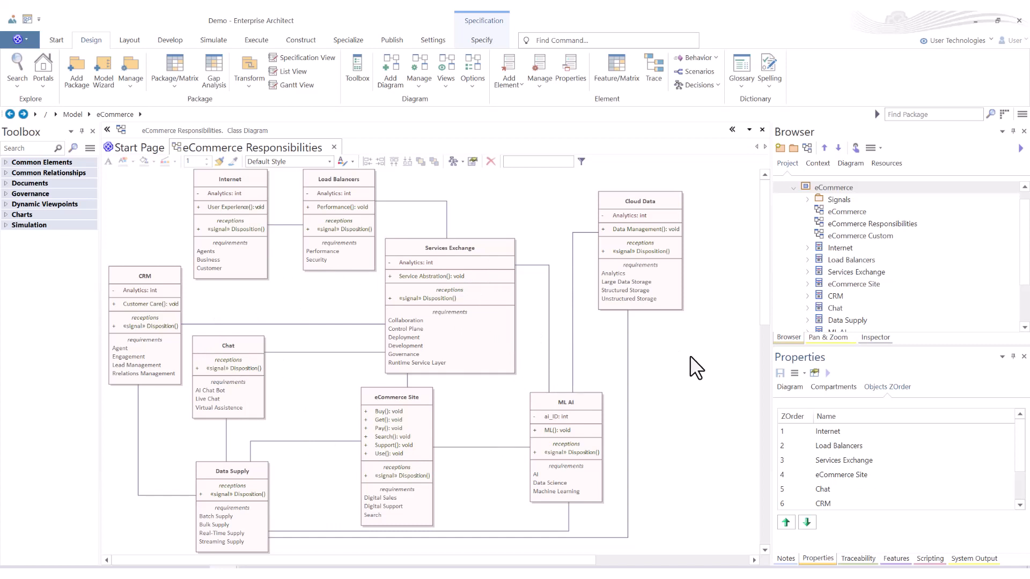
click(822, 431)
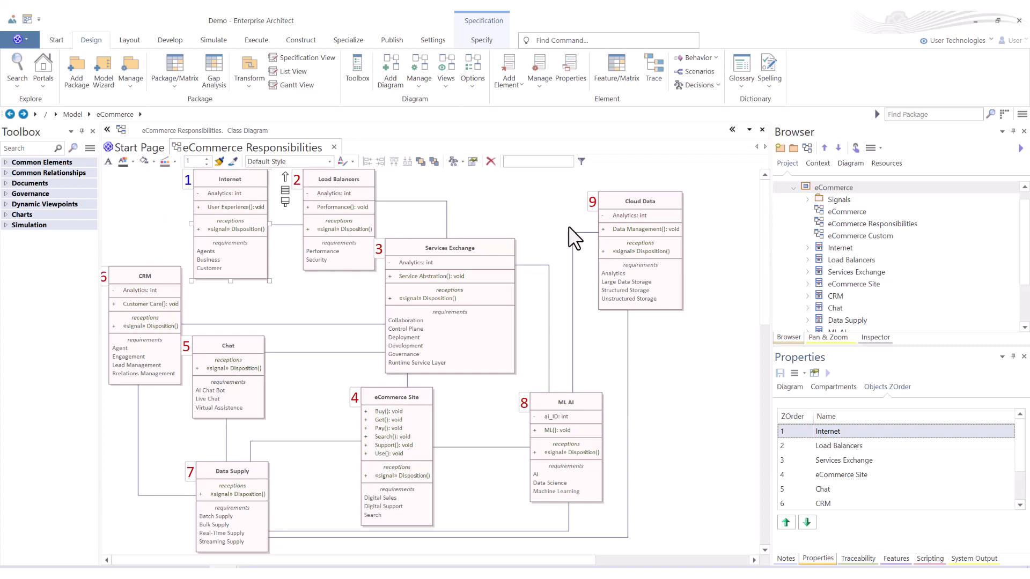
click(823, 446)
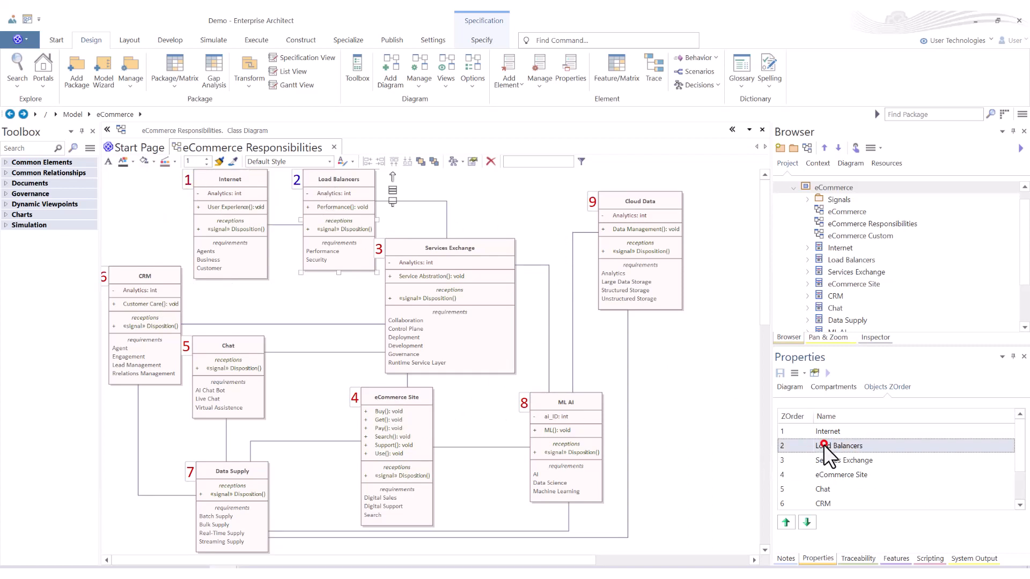
click(827, 475)
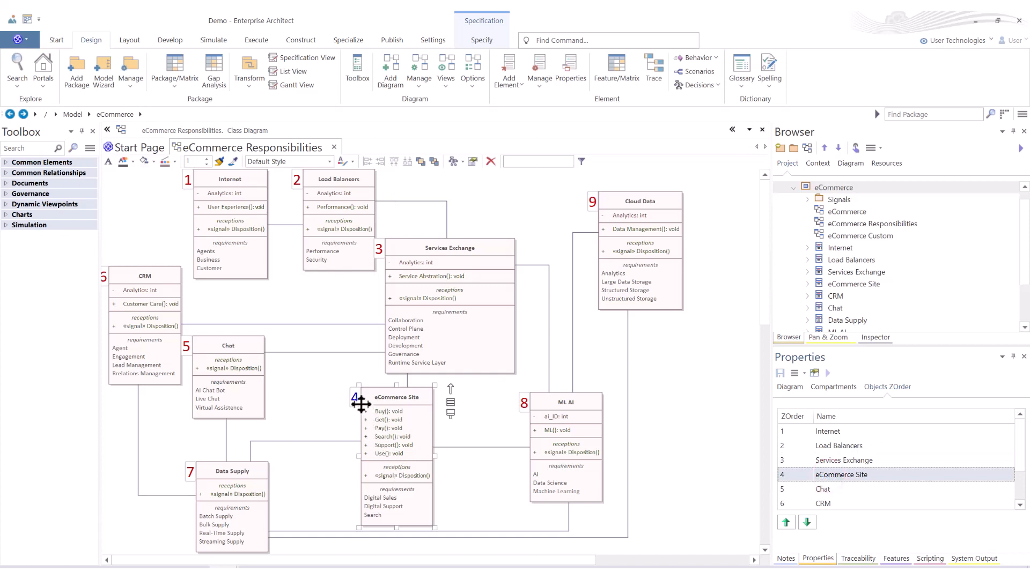
click(823, 489)
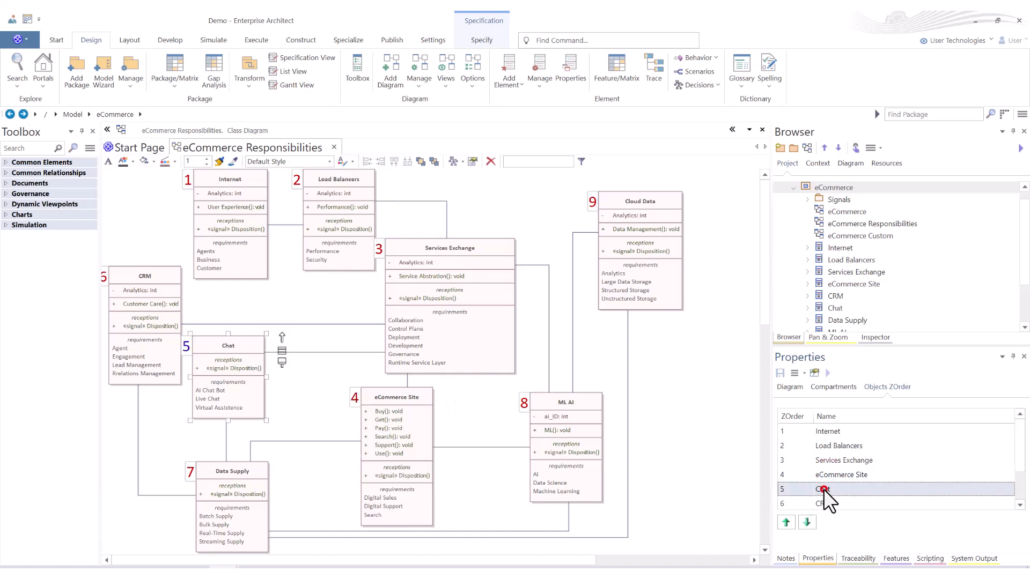
click(830, 446)
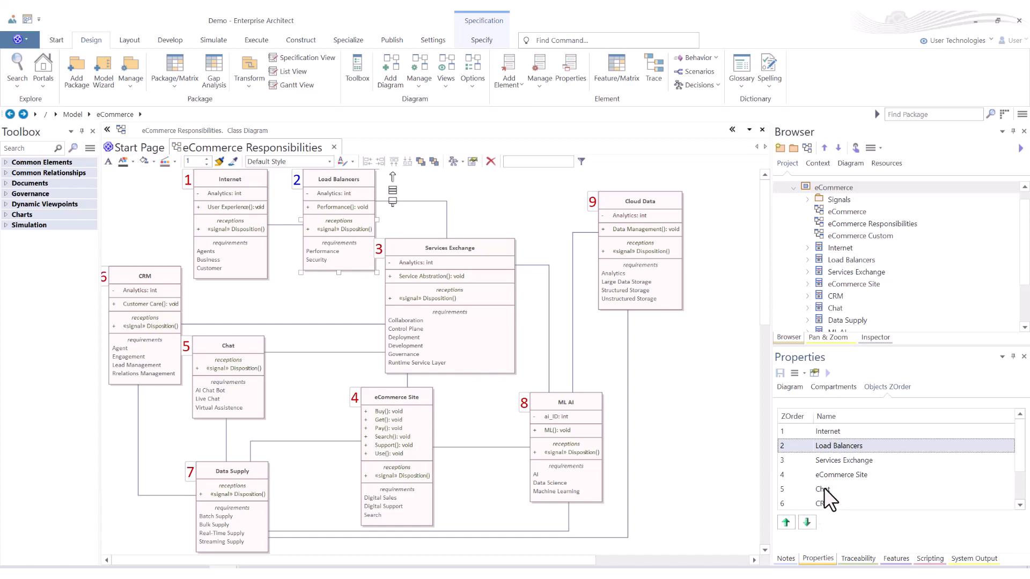
- Move CRM up one place in the Z order and back down, two times
click(819, 501)
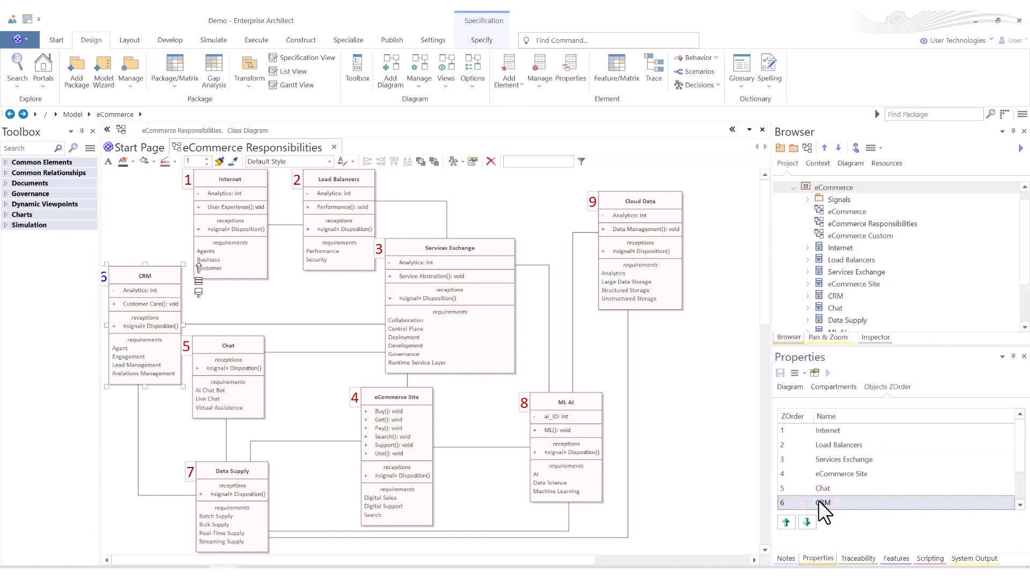
click(785, 522)
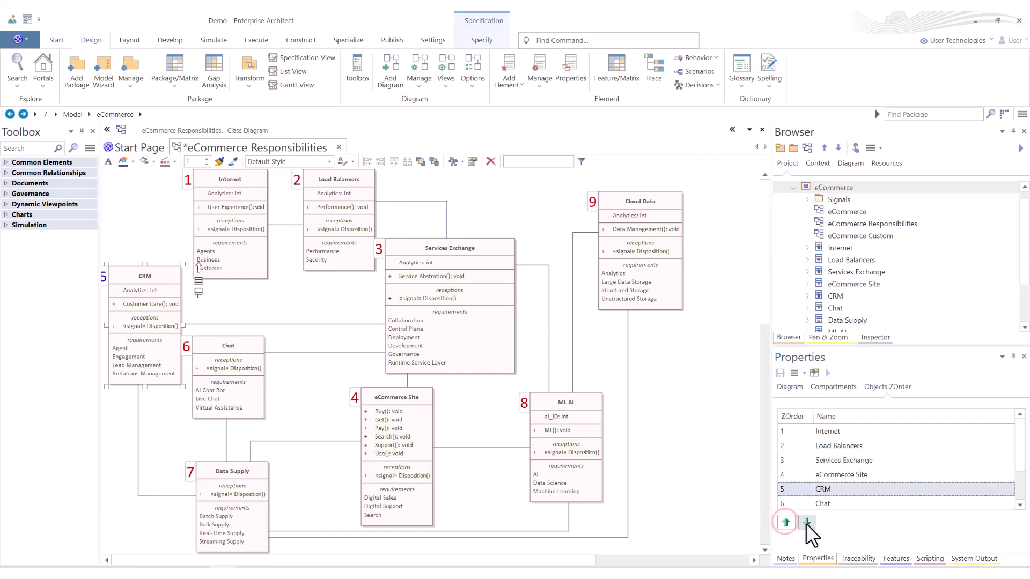
click(806, 521)
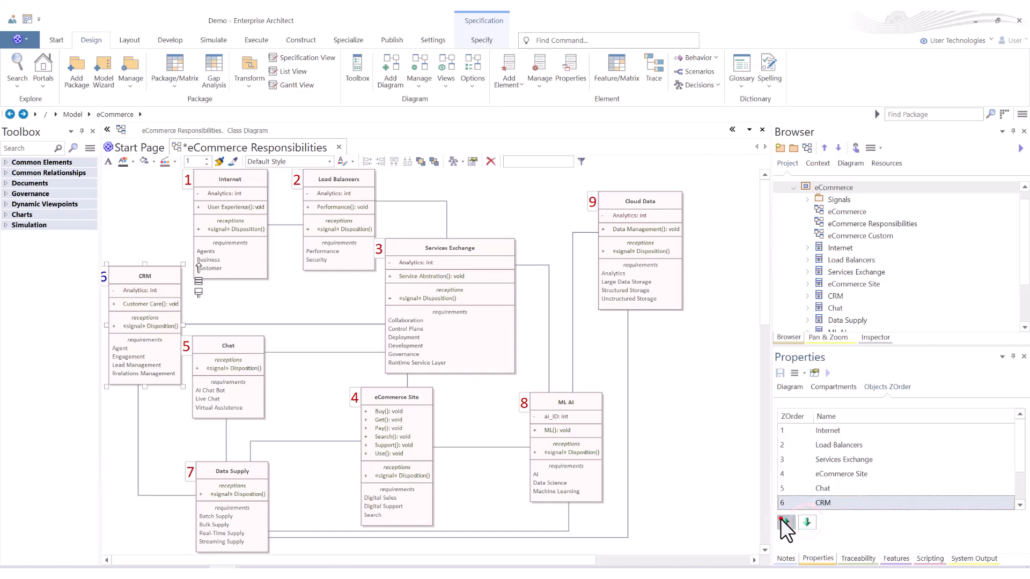
click(782, 519)
click(802, 520)
- Go through the elements in the Z order list from Internet to Cloud Data, checking their order numbers on the diagram
click(826, 430)
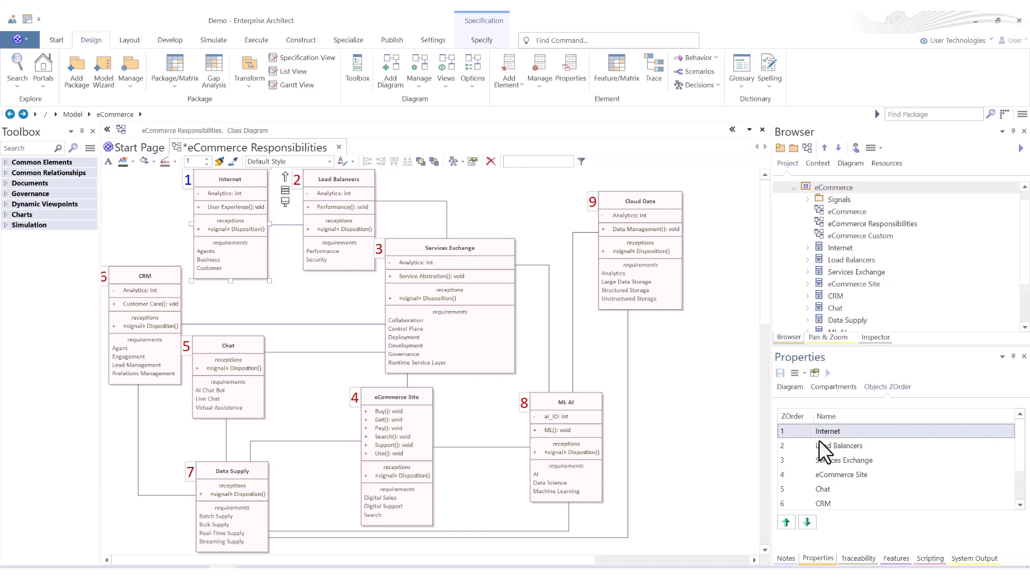
click(828, 445)
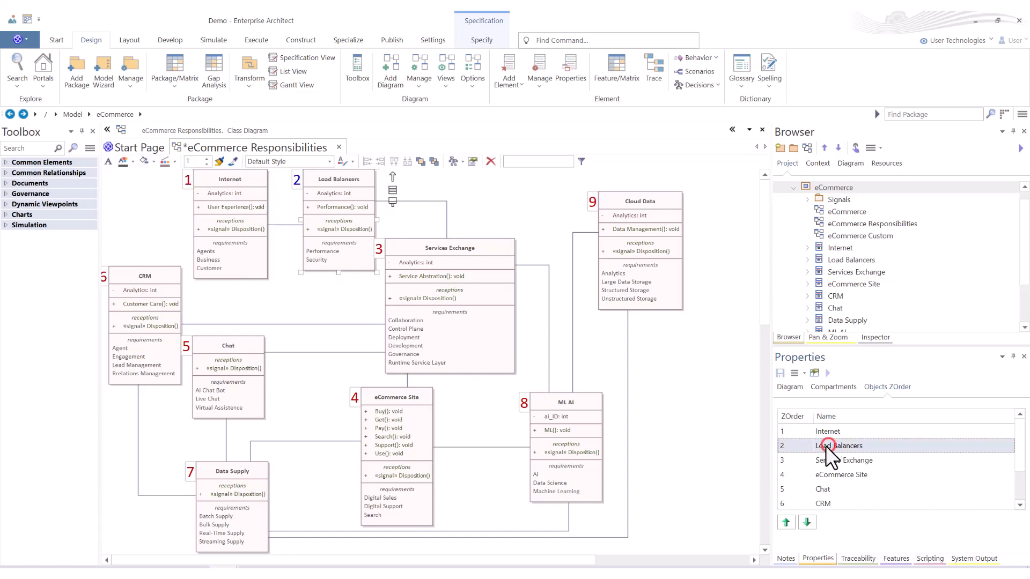
click(834, 461)
click(828, 470)
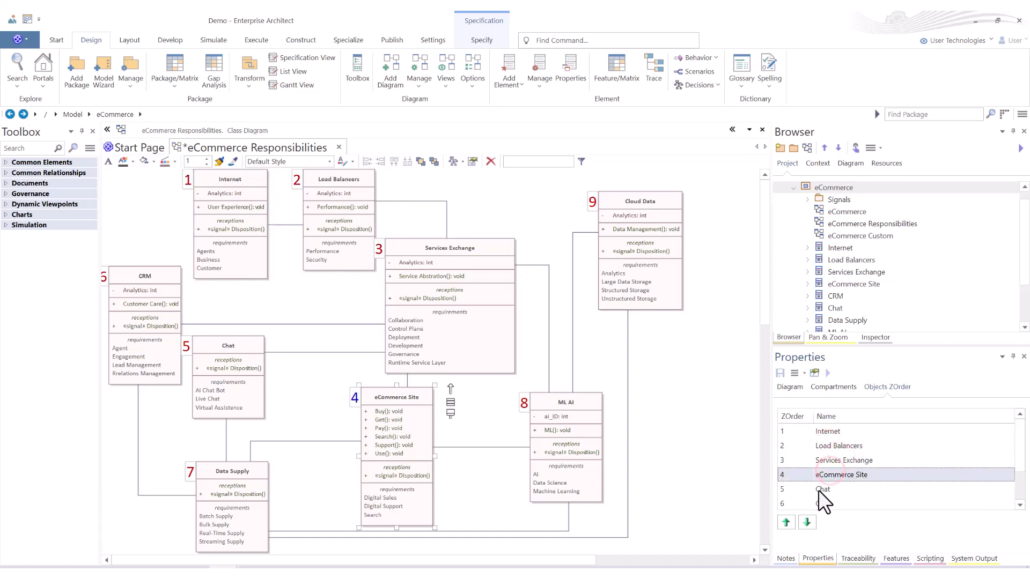
click(818, 489)
click(822, 502)
scroll(846, 493, down, 1)
click(830, 489)
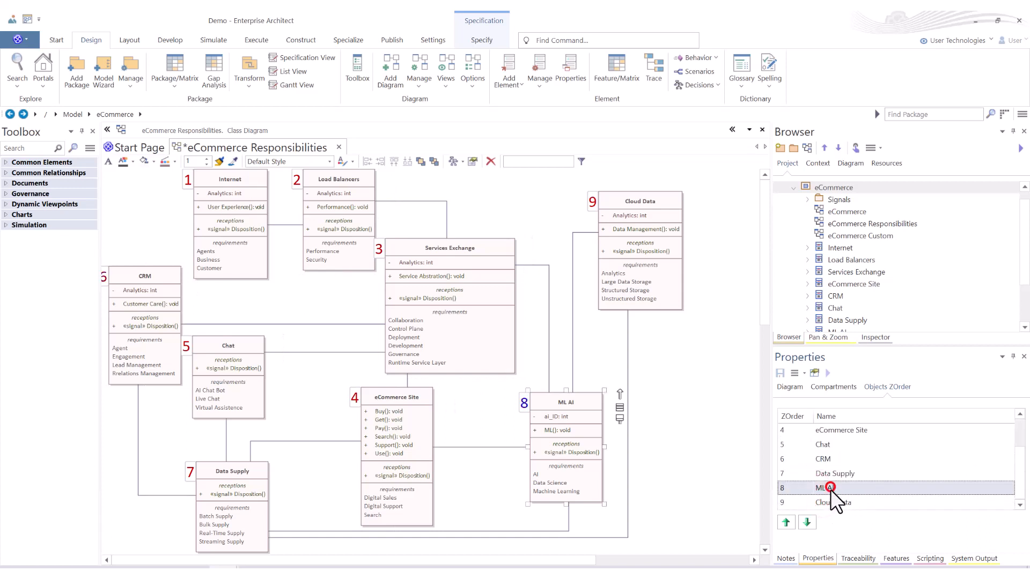
click(831, 501)
click(828, 473)
scroll(837, 478, up, 1)
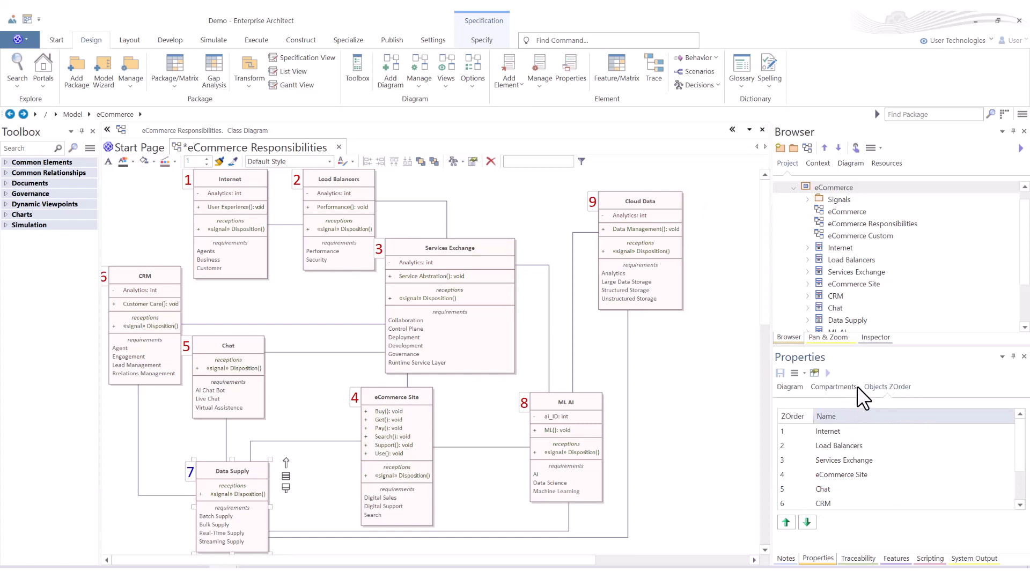
- Check the diagram's compartment visibility settings, return to the Z order list and save the diagram
click(835, 386)
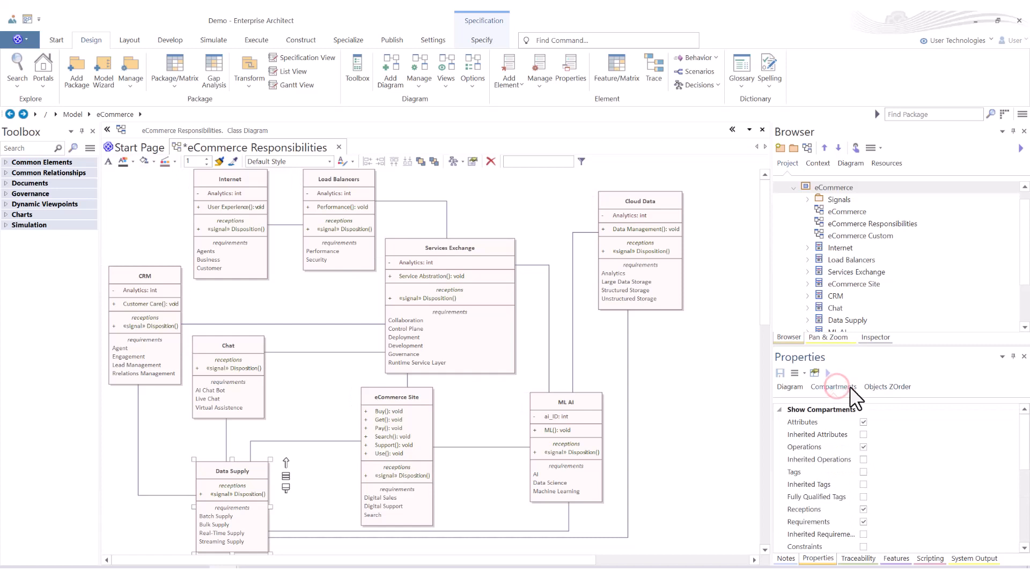
click(873, 385)
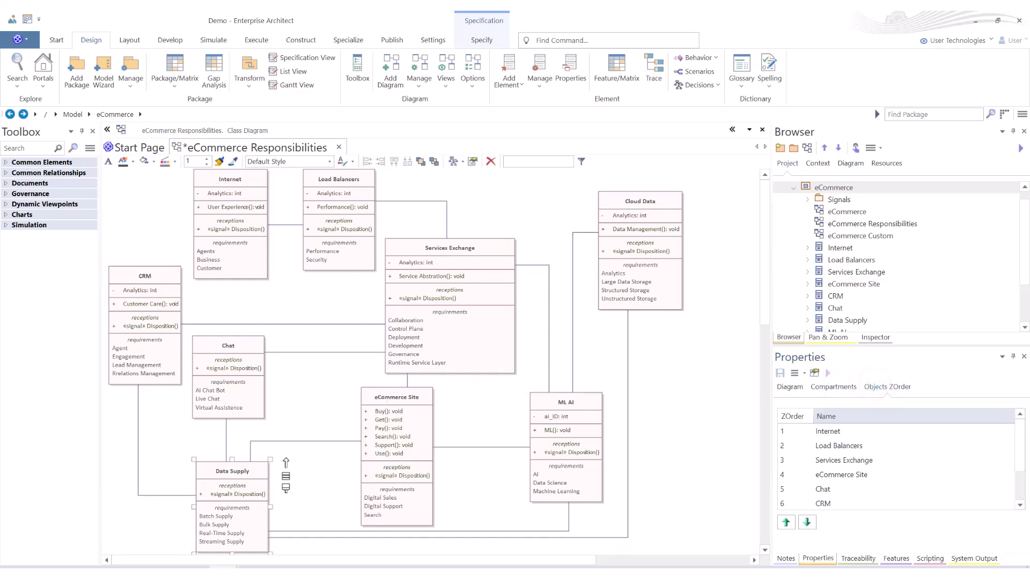
key(ctrl+s)
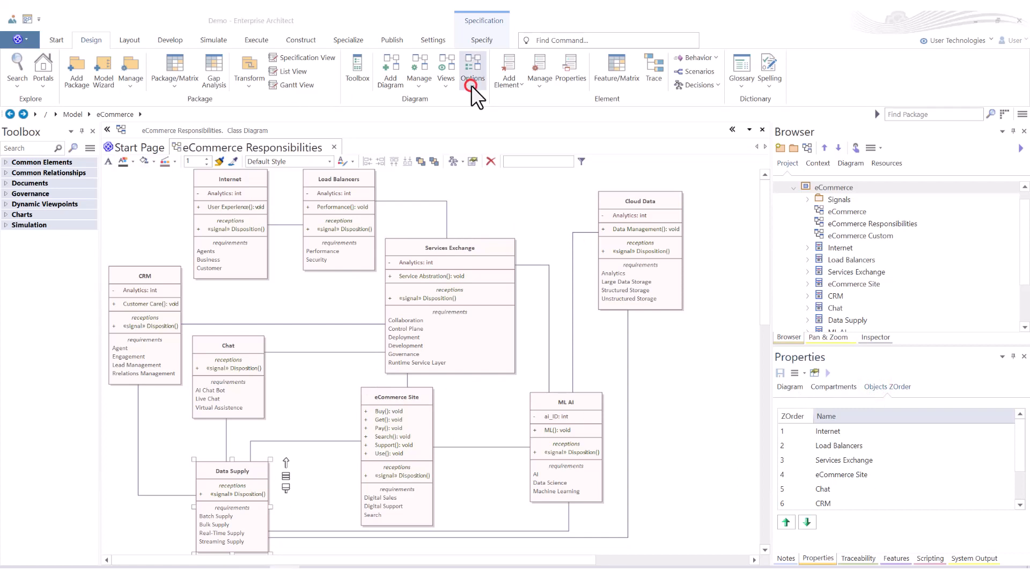
- Review the diagram's custom options for making all elements selectable and changing the diagram type without applying either
click(472, 85)
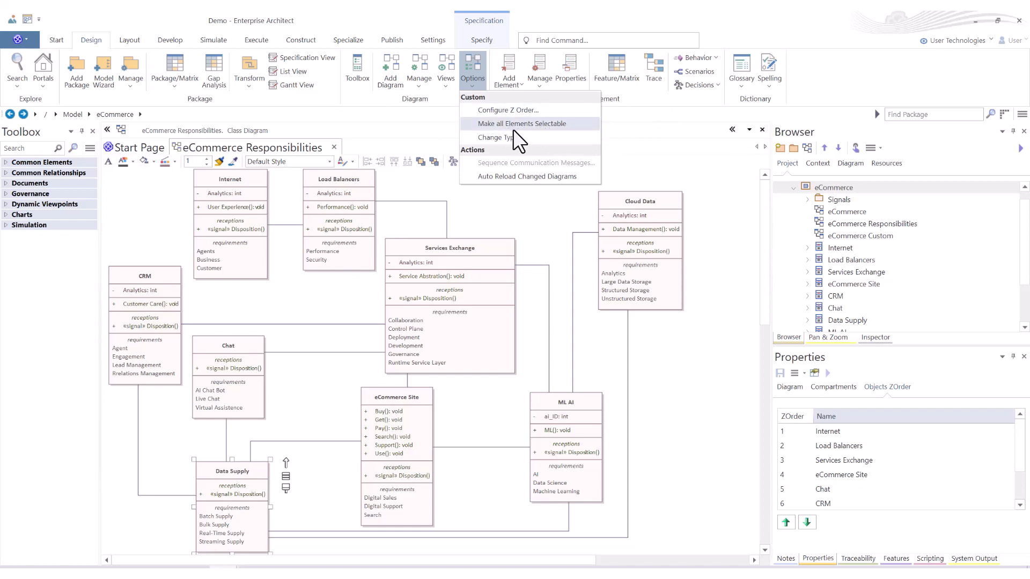
click(514, 204)
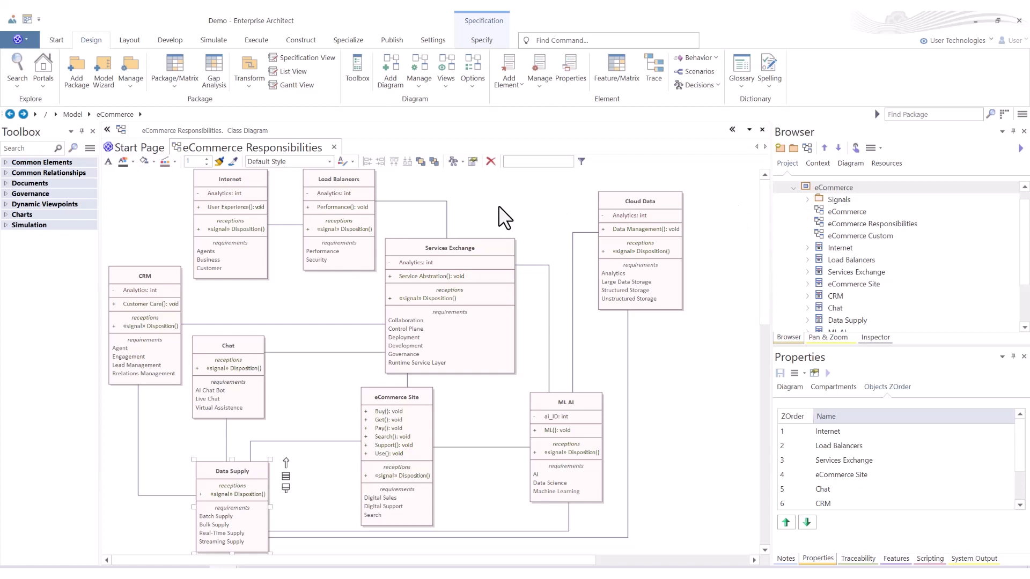
click(472, 85)
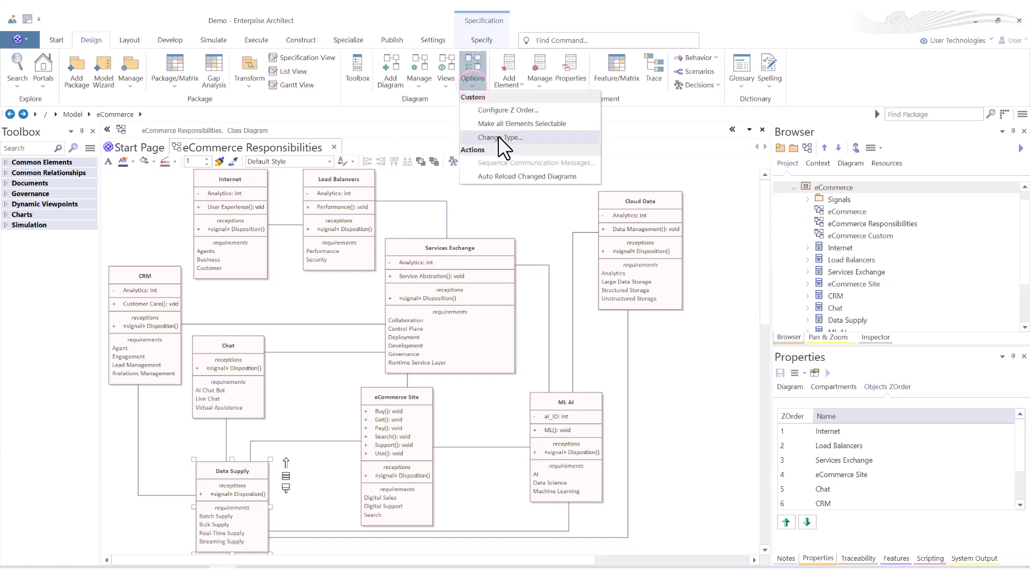
click(491, 207)
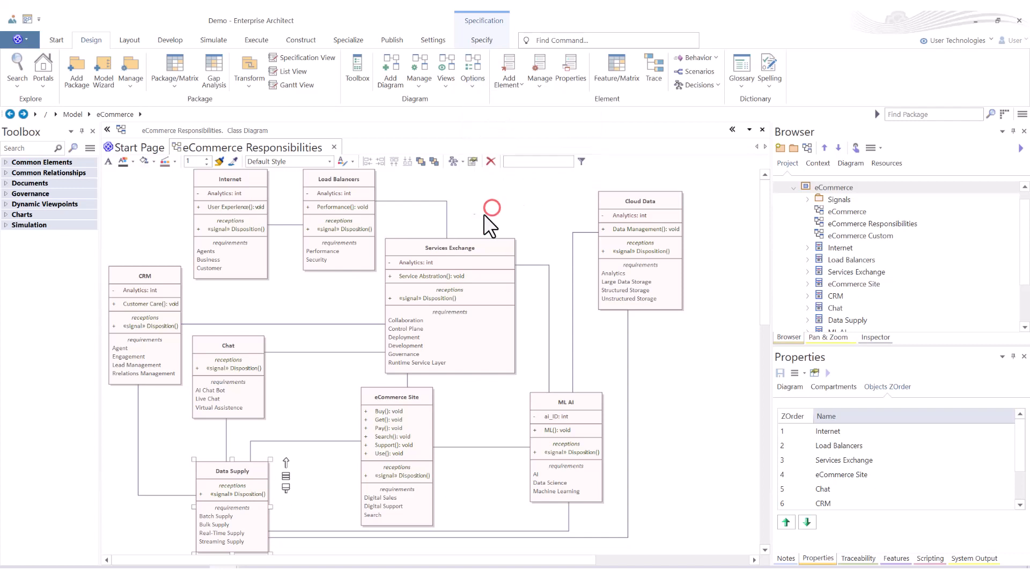
- Examine the available diagram types for eCommerce Responsibilities in the Change Diagram Type dialog, leaving it both times without changing the type
click(461, 88)
click(506, 135)
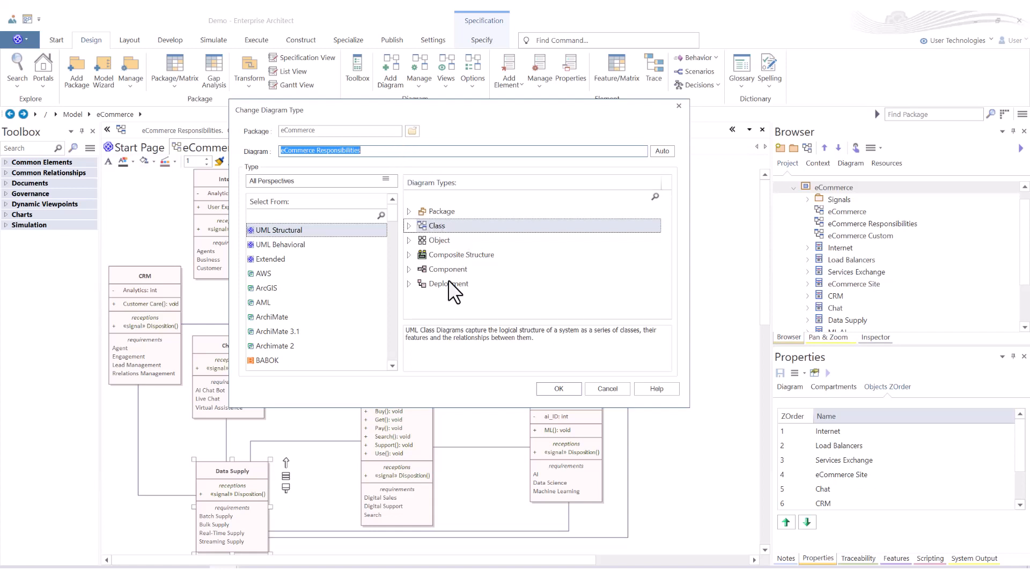
click(607, 389)
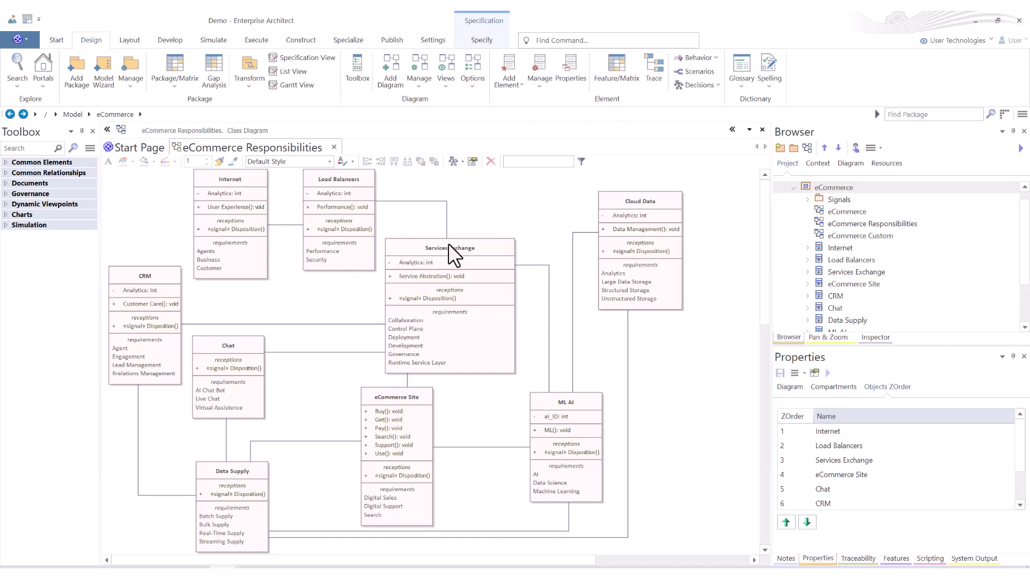
click(87, 41)
click(472, 87)
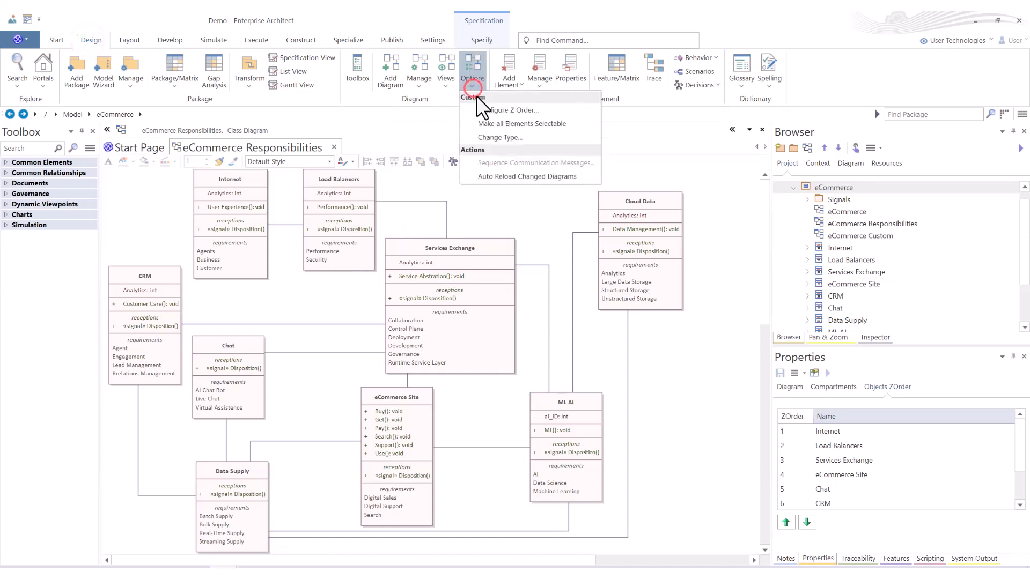
click(492, 135)
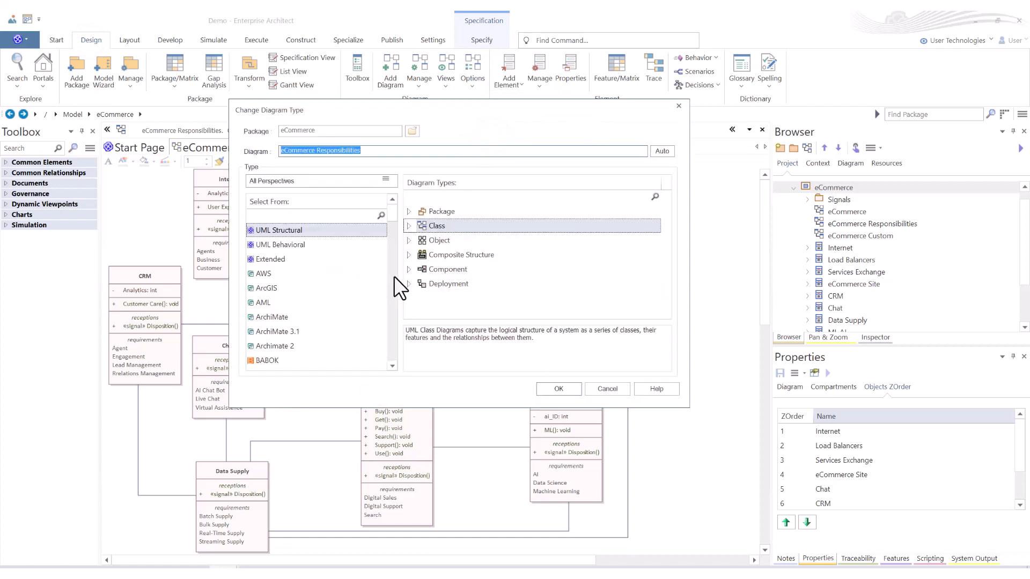
click(605, 387)
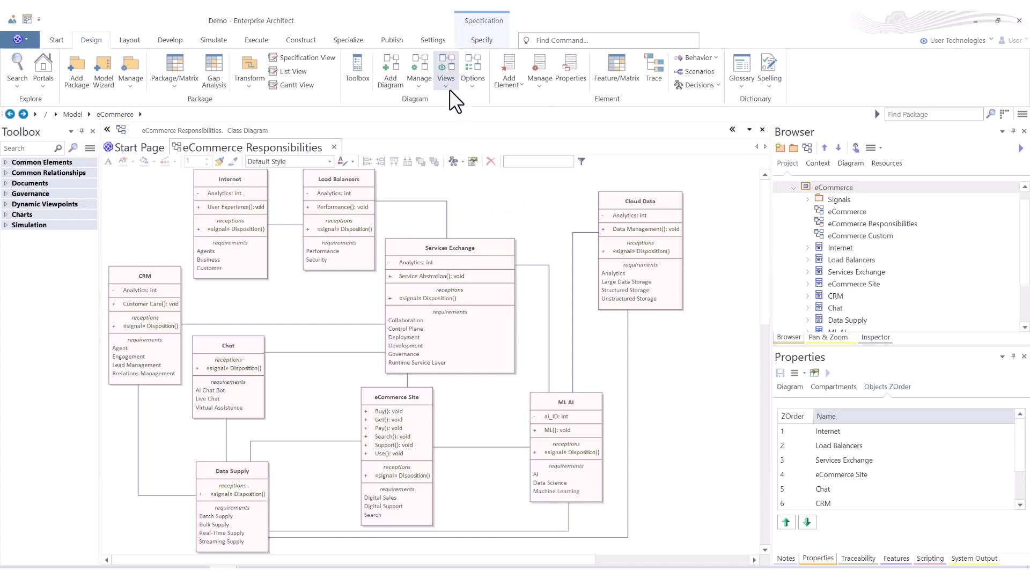
- Turn on Auto Reload Changed Diagrams and switch it off again
click(470, 87)
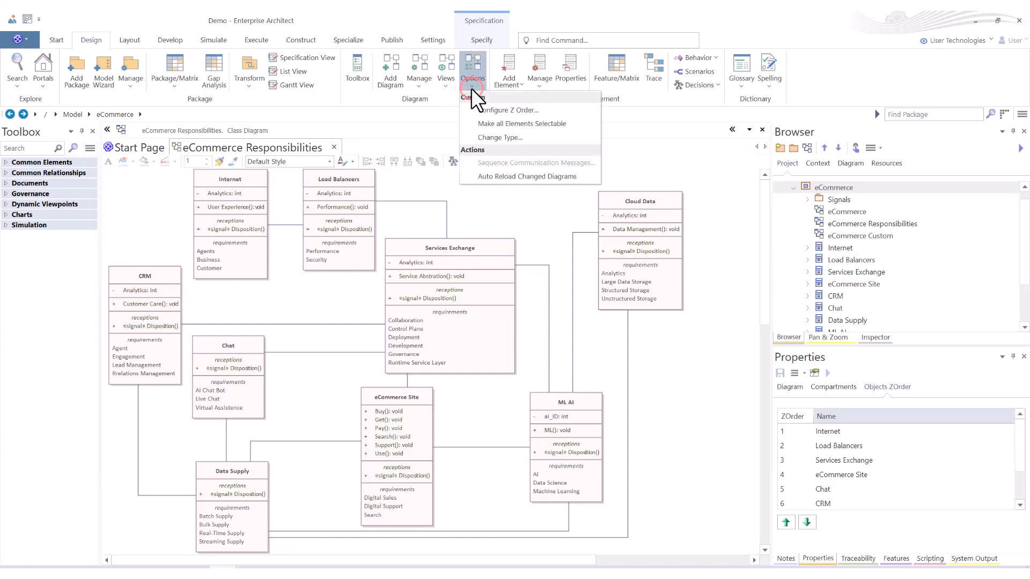
click(516, 176)
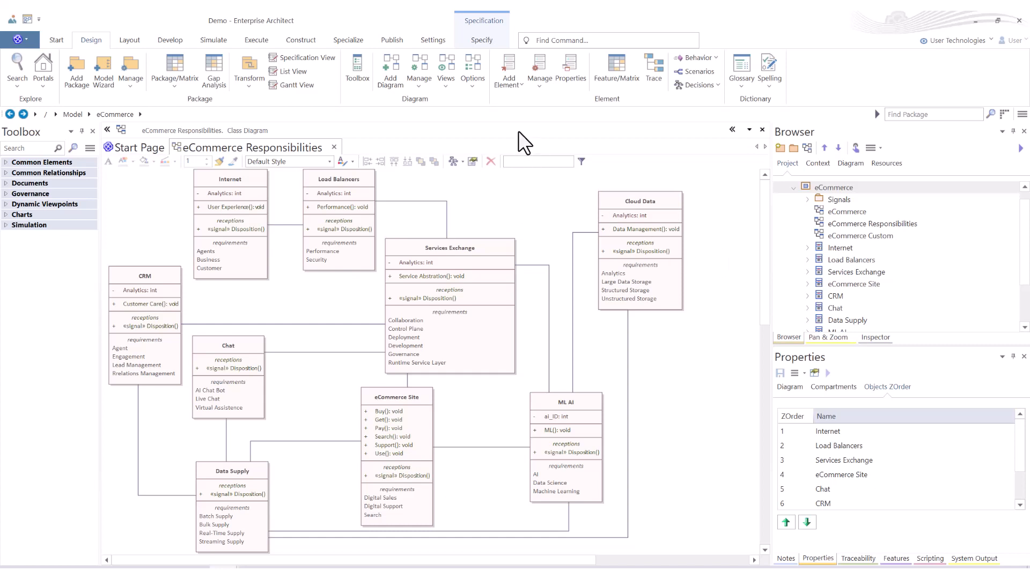
click(471, 88)
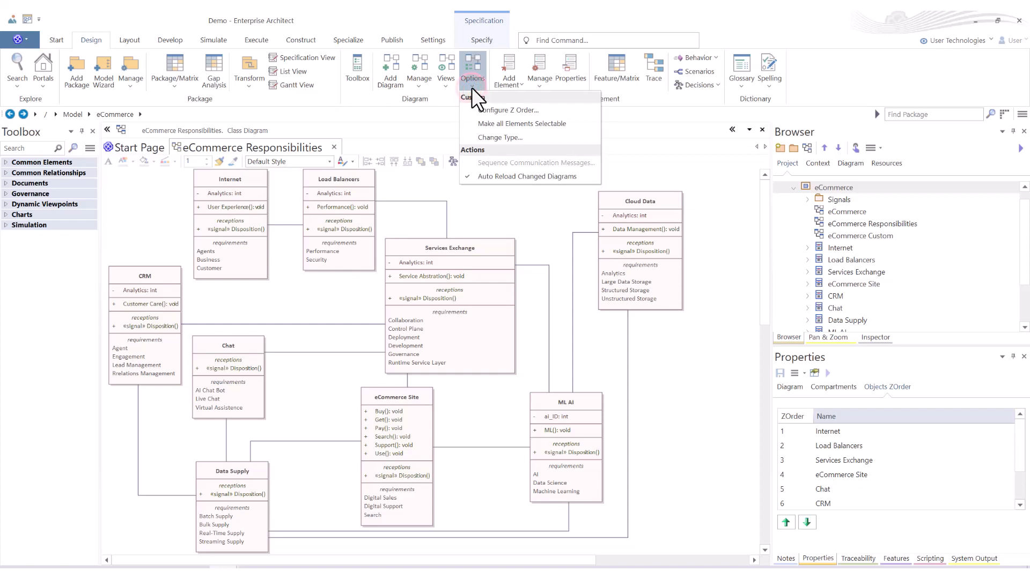
click(507, 176)
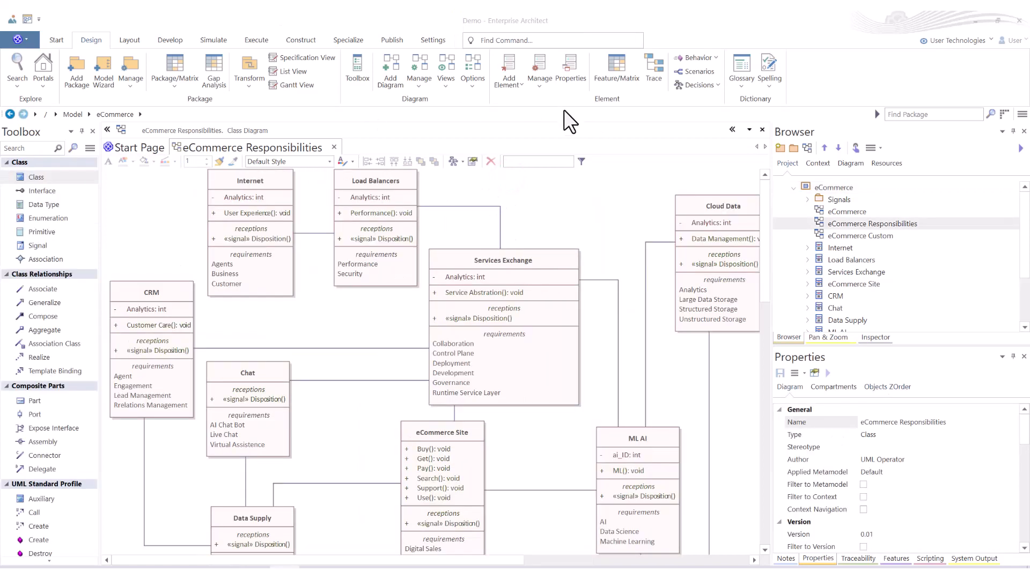
- Review the New Element dialog for adding a single element and close it without creating one
click(579, 101)
click(519, 85)
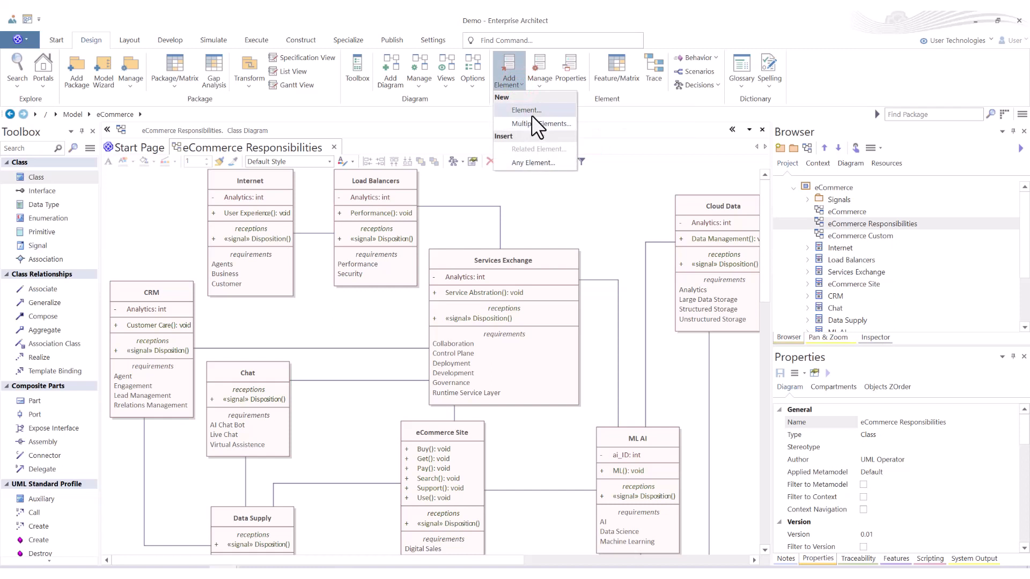
click(519, 81)
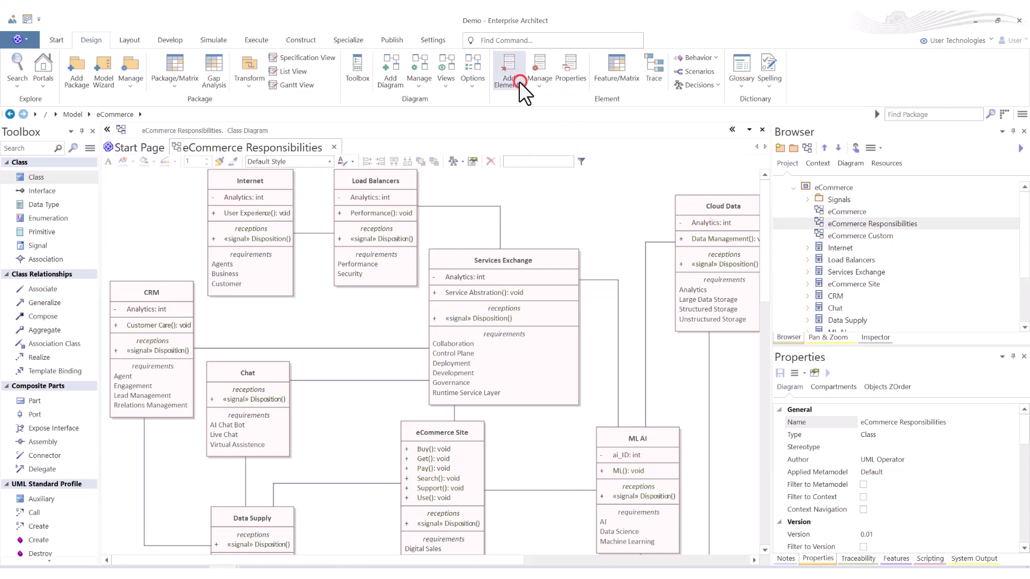
click(520, 82)
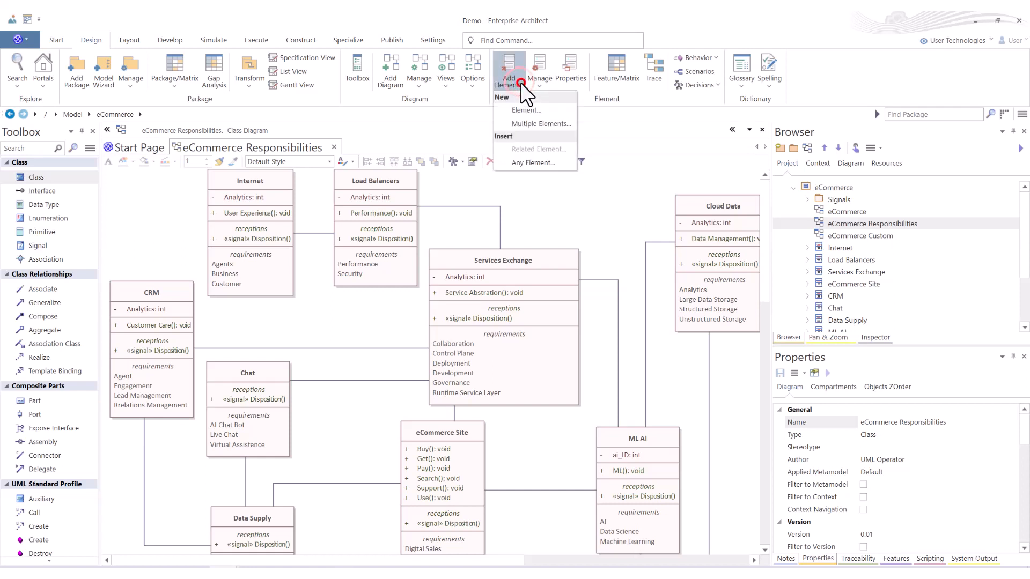
click(536, 109)
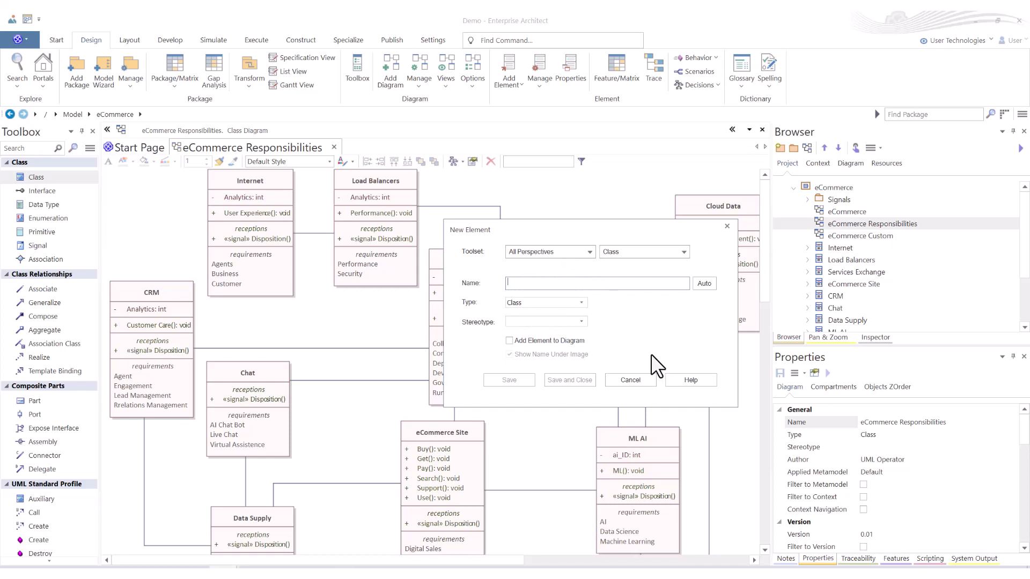
click(635, 379)
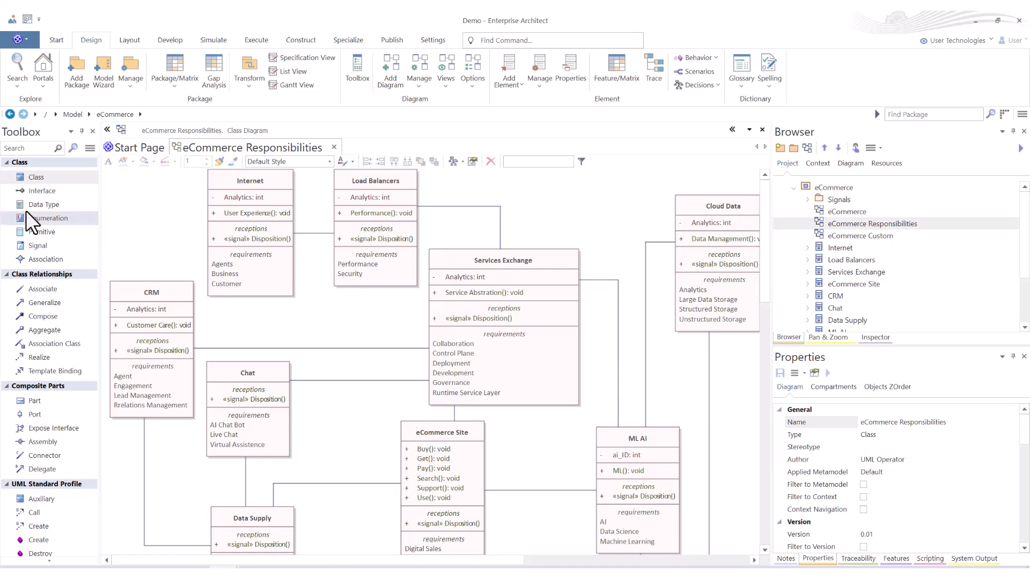
- Place a new Class in the empty area above Services Exchange on the diagram, keeping its default name, and select it
click(36, 176)
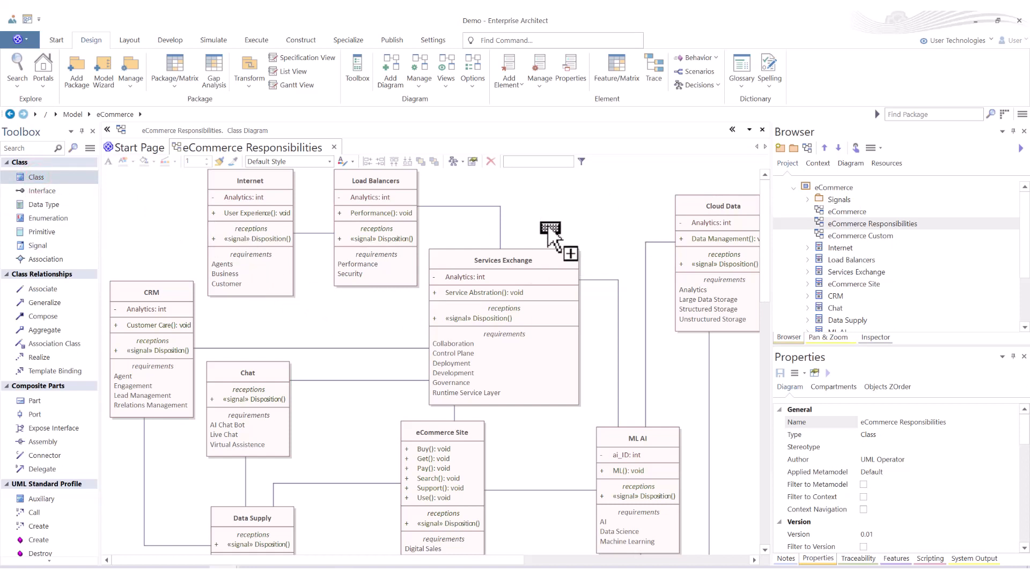
click(545, 199)
key(Return)
click(521, 206)
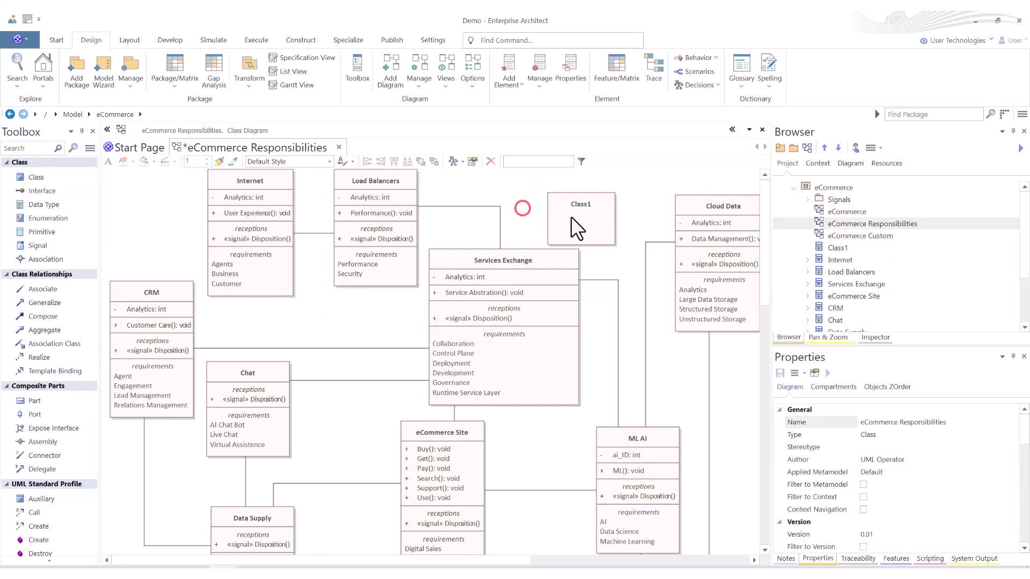
click(570, 217)
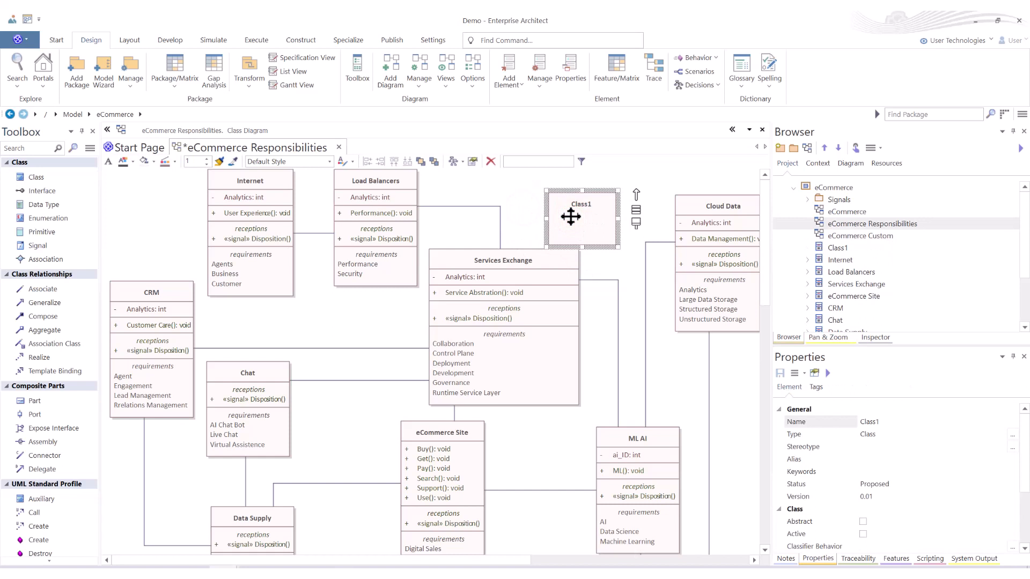
- Delete the Class1 element from the eCommerce package in the model, confirming the deletion
click(840, 241)
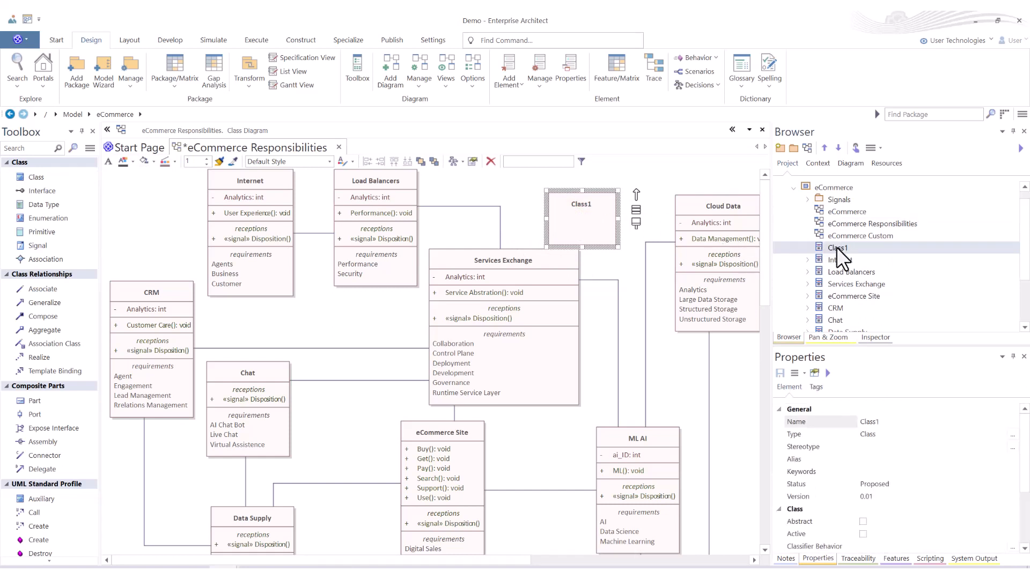
right_click(837, 248)
click(876, 435)
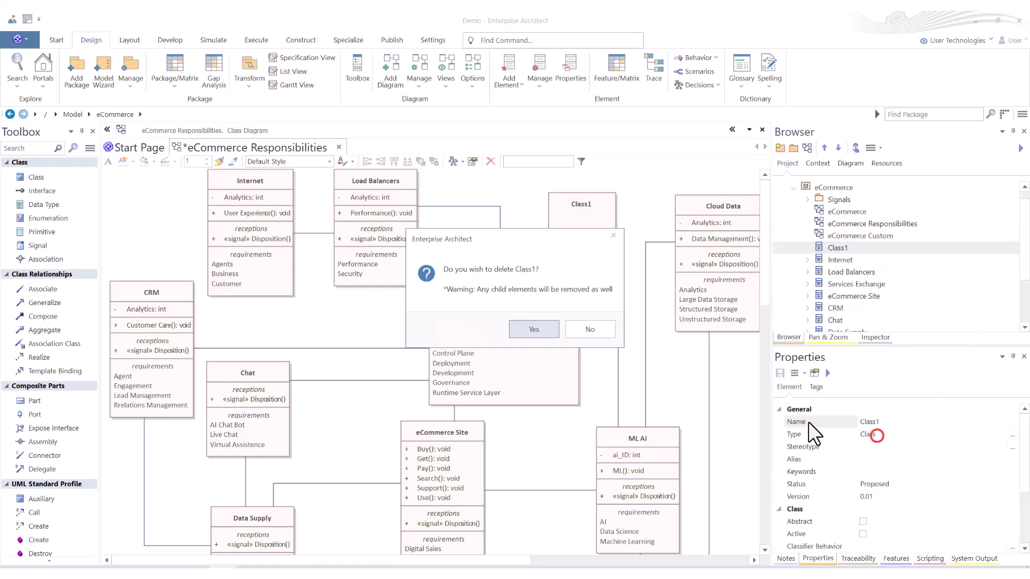
click(523, 327)
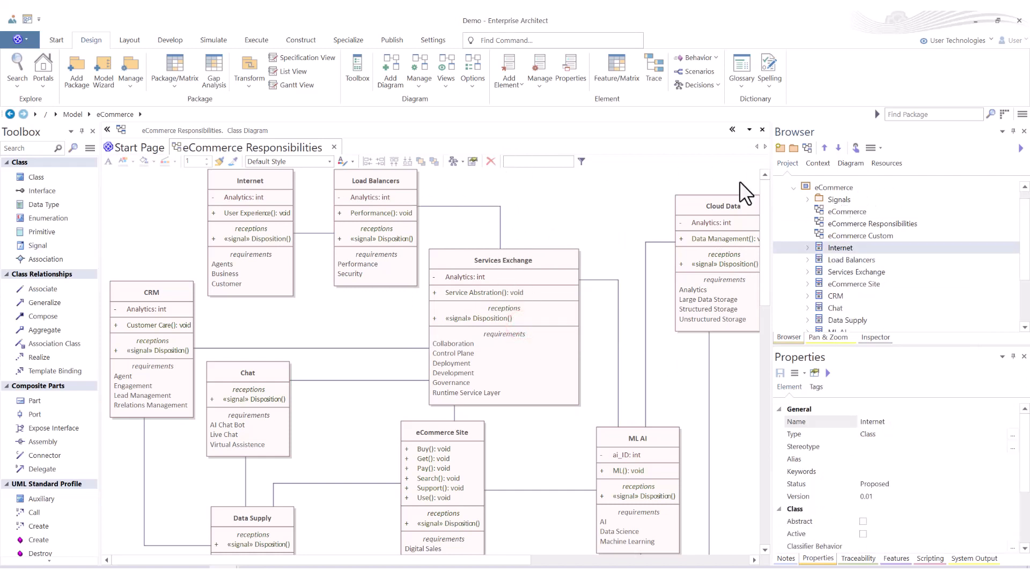
- Review the commands for adding new elements and inserting any existing element into the diagram
click(512, 83)
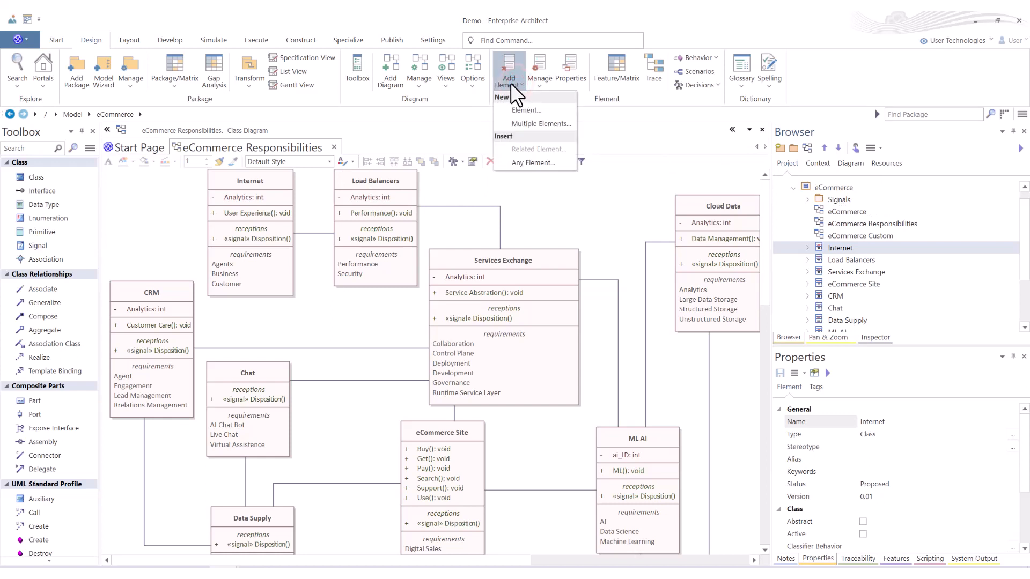
click(561, 161)
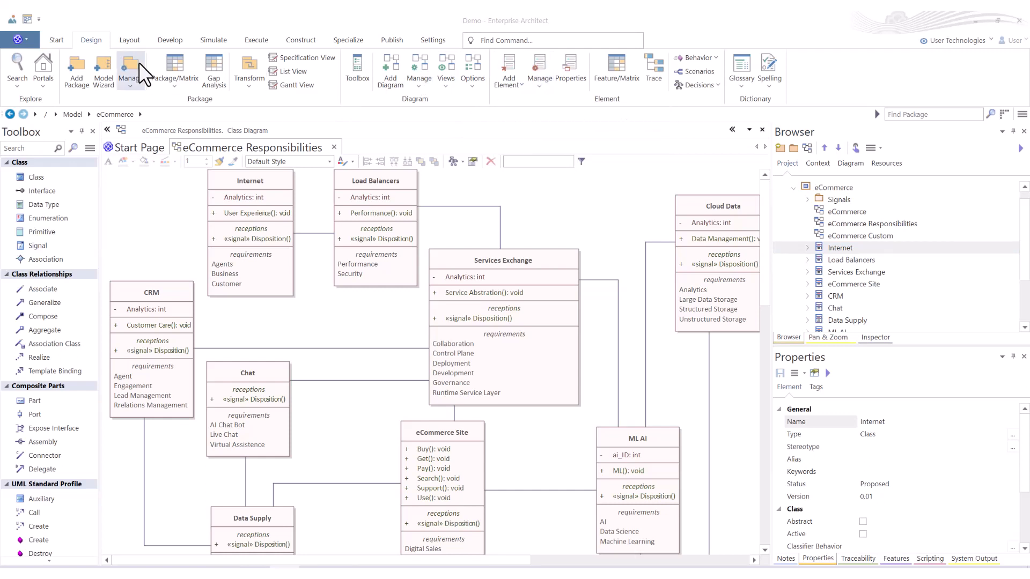
- Examine the element types available for the Internet element in the Select Element Type dialog and cancel without changing the type
click(538, 87)
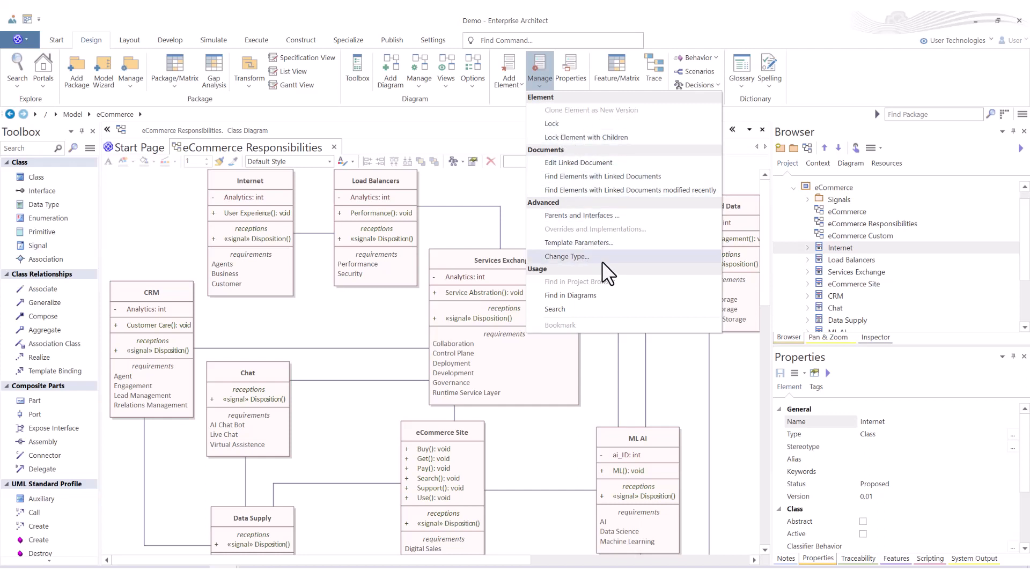
click(574, 256)
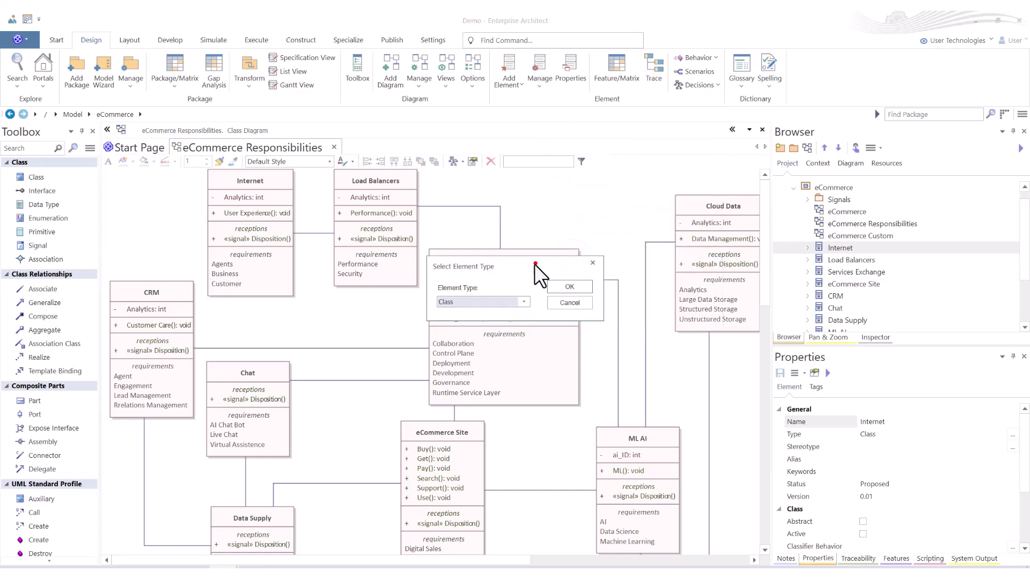
drag(534, 264, 594, 173)
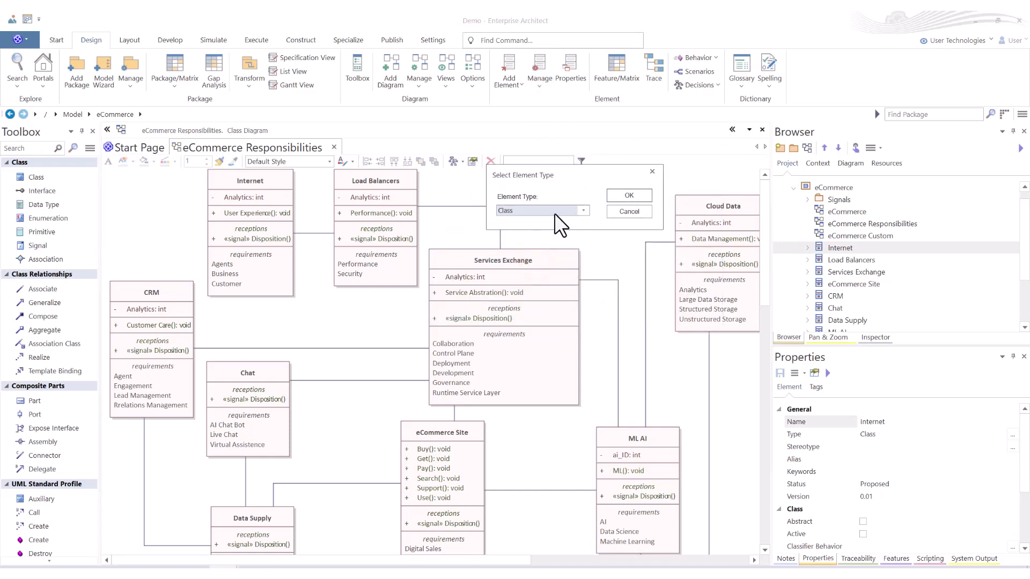
click(582, 210)
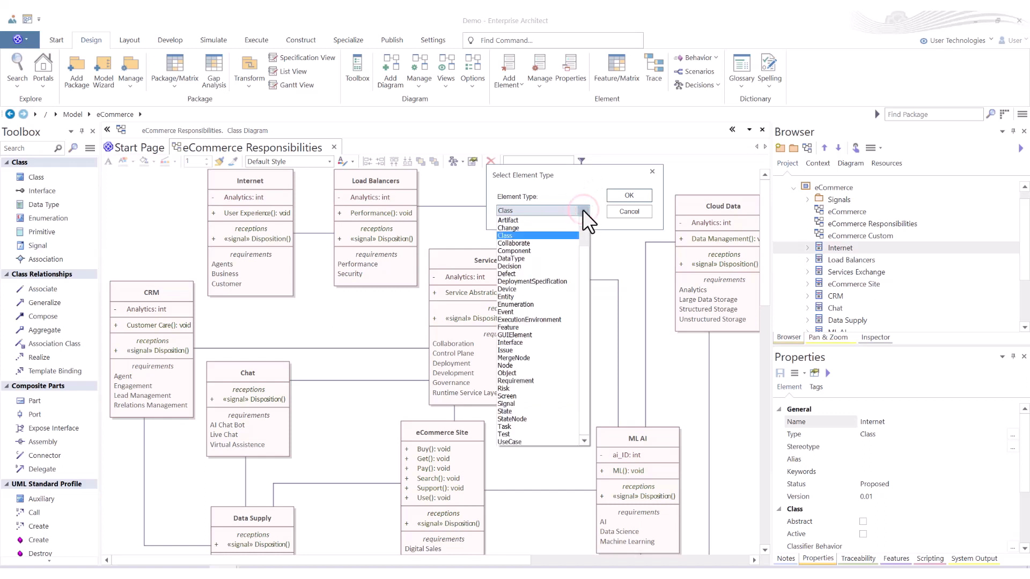
click(582, 210)
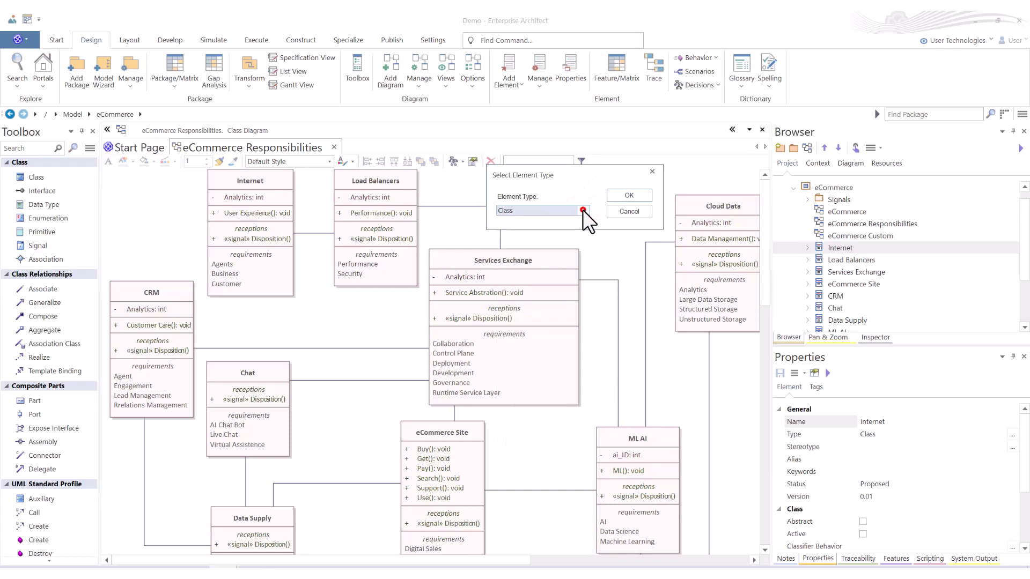
click(625, 212)
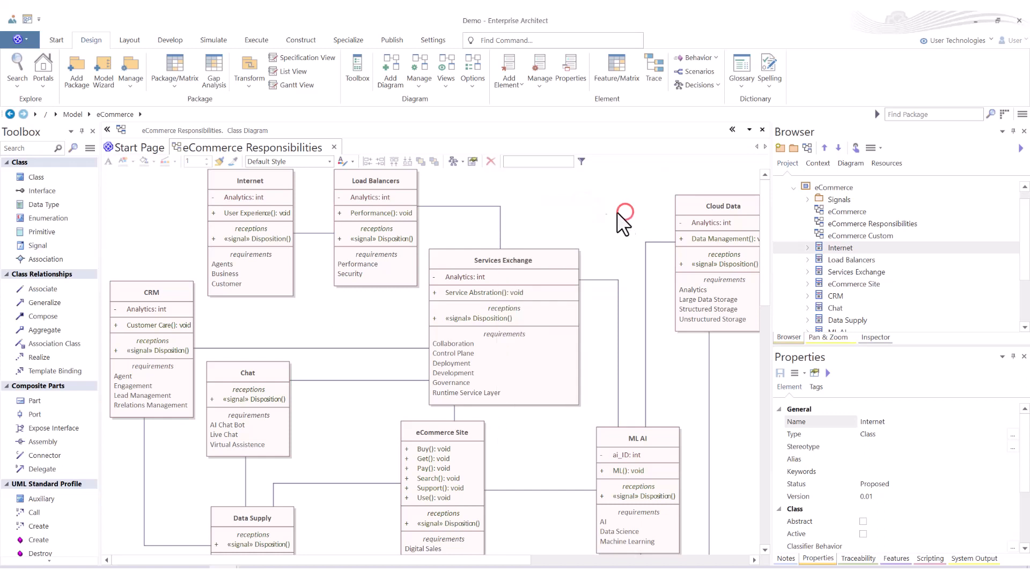
- Choose Object as the element type for Services Exchange in the Select Element Type dialog, but cancel the change
click(462, 254)
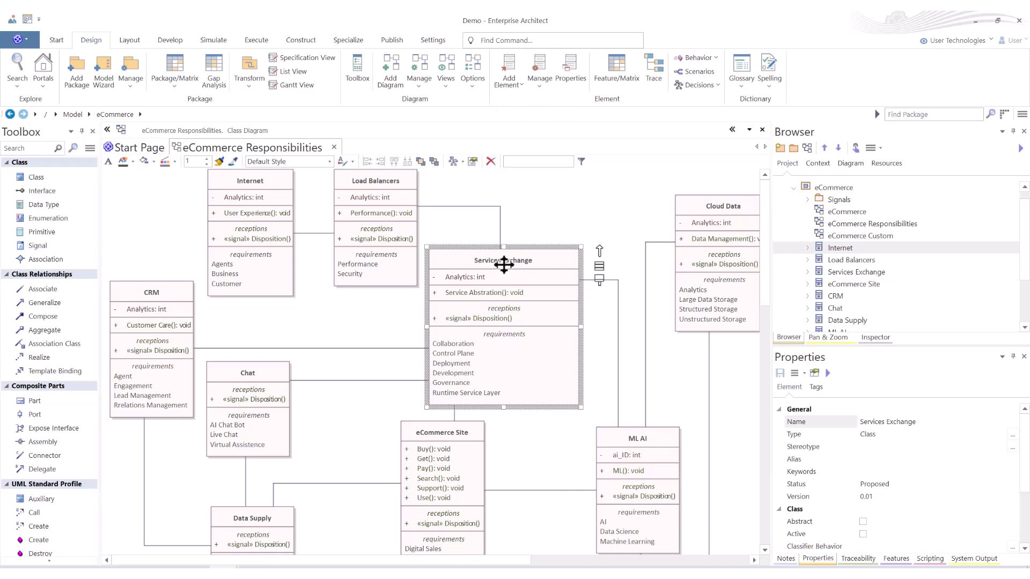
click(538, 85)
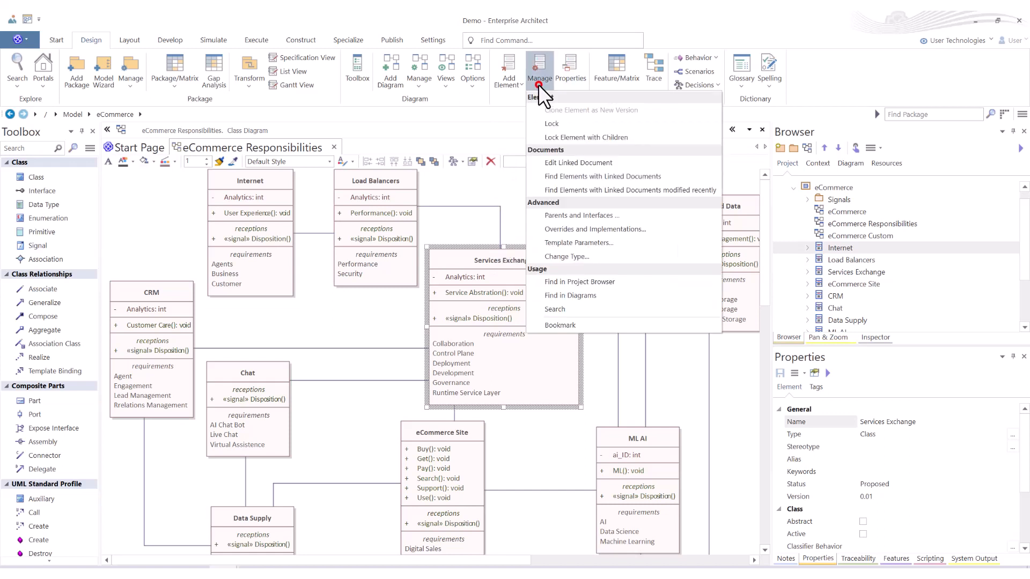
click(569, 253)
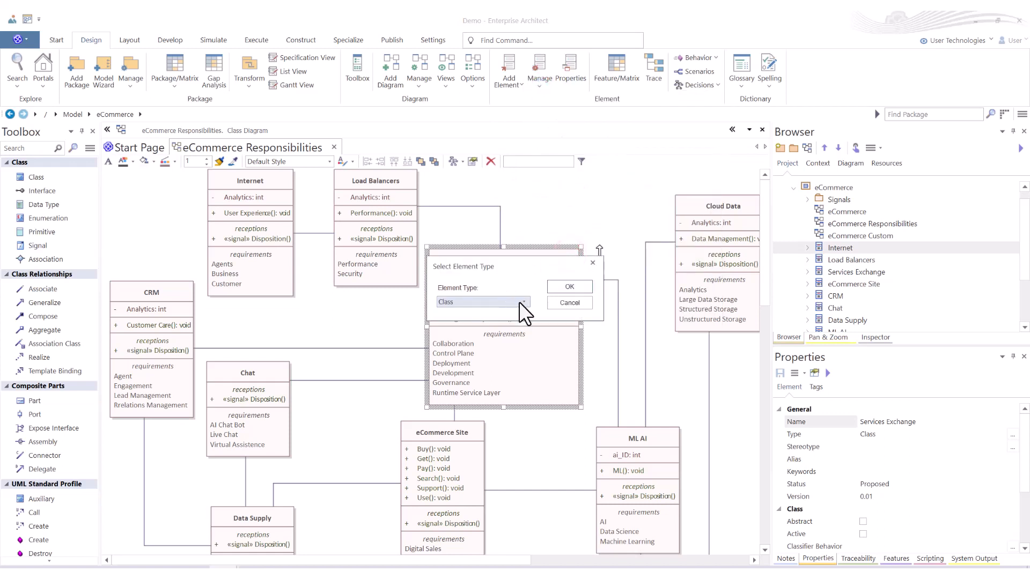
click(523, 302)
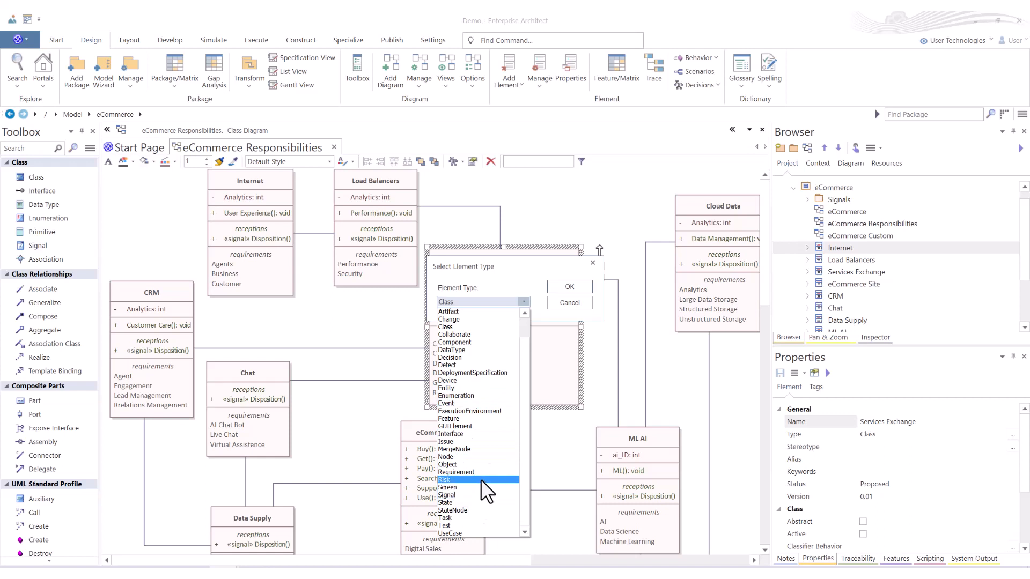
scroll(477, 482, up, 1)
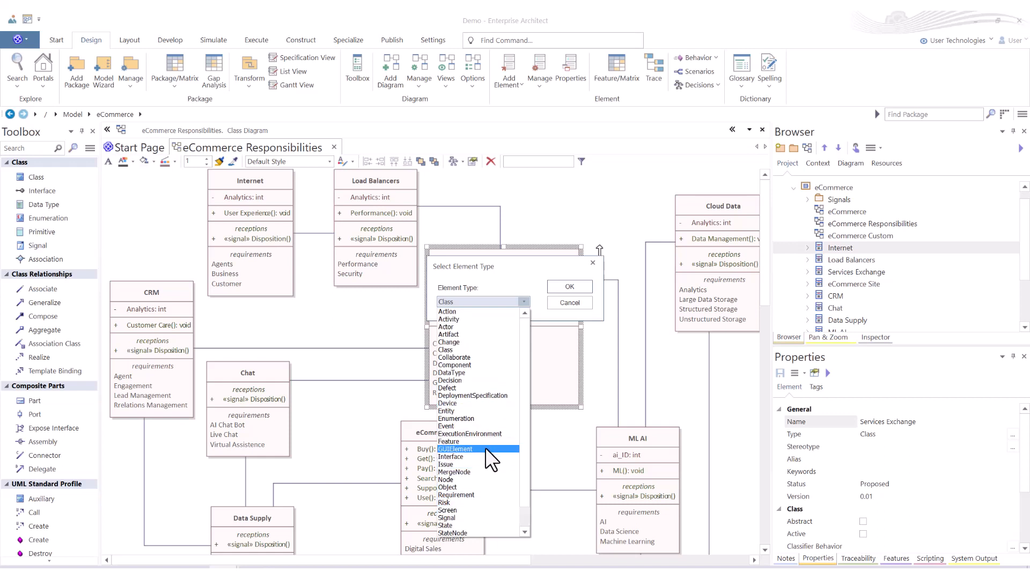
click(460, 487)
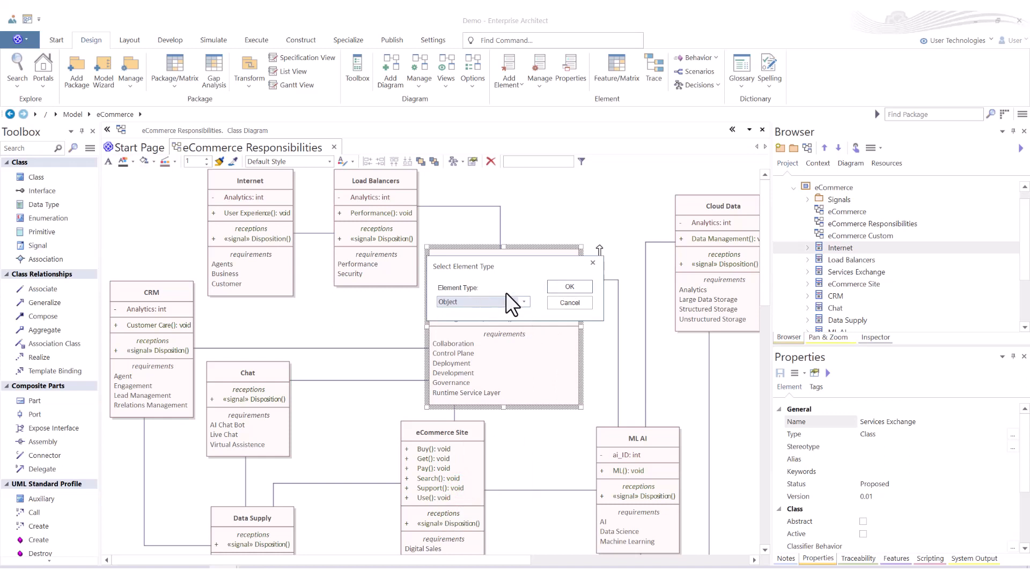
click(570, 303)
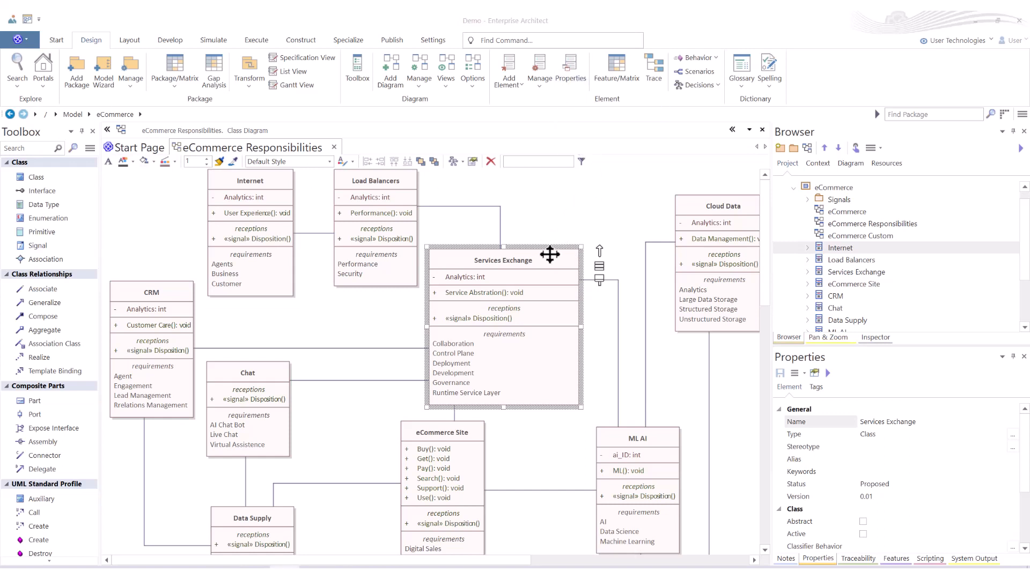
- Review the general, element feature and responsibility property options for Services Exchange and clear the selection
click(569, 68)
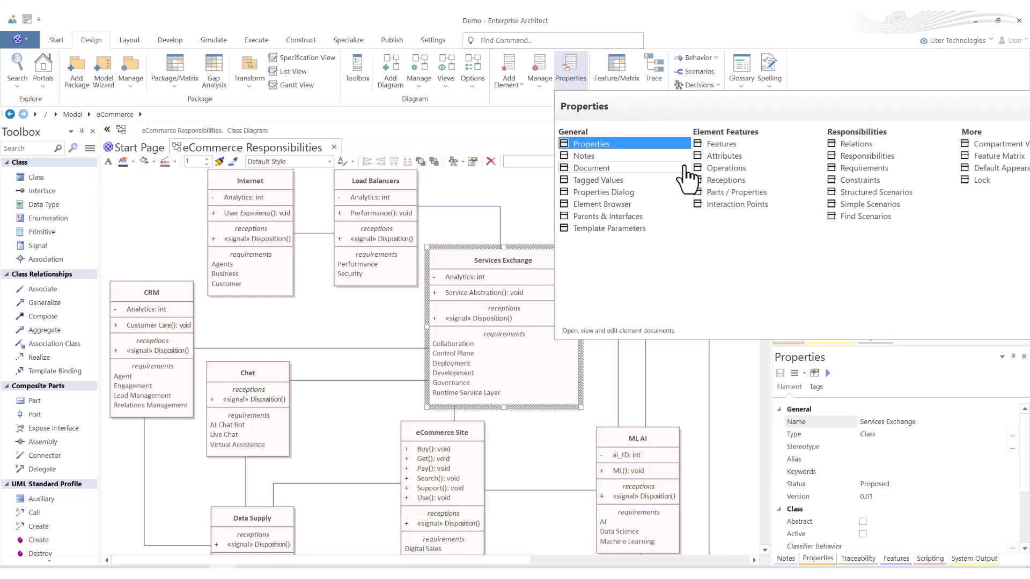
click(568, 69)
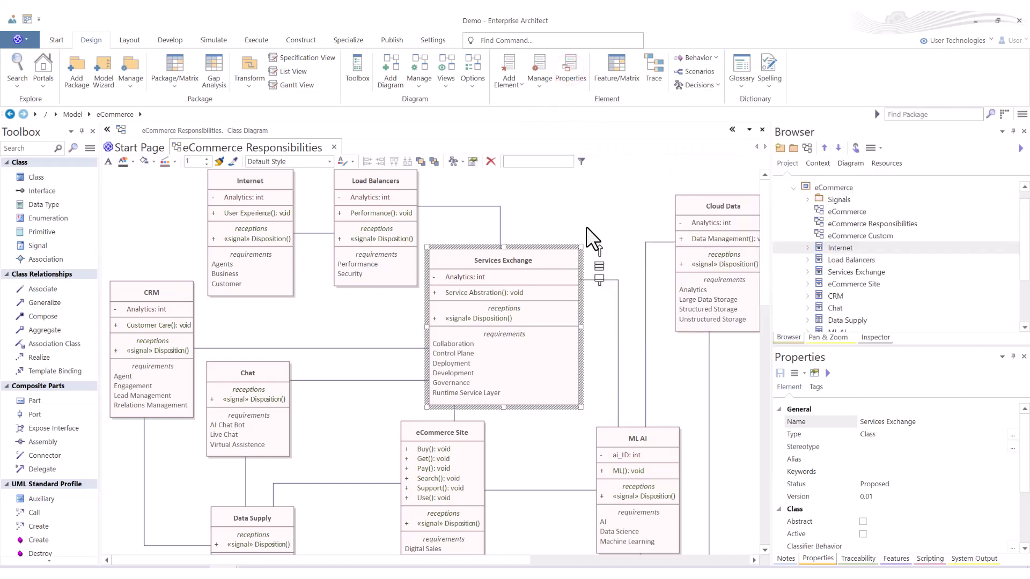
click(566, 226)
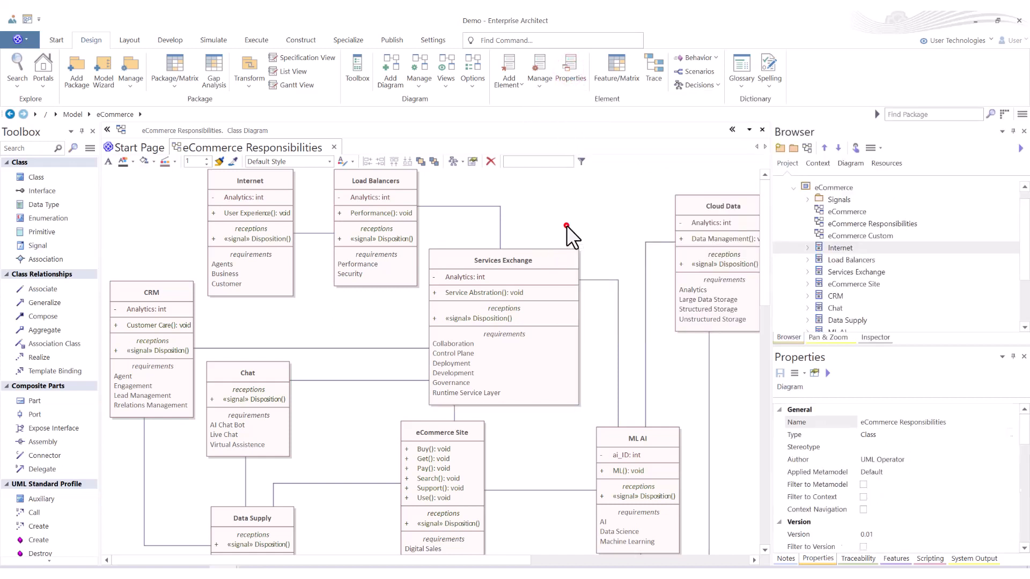
- Examine the general settings in the Services Exchange class's properties dialog and cancel without changing anything
click(543, 256)
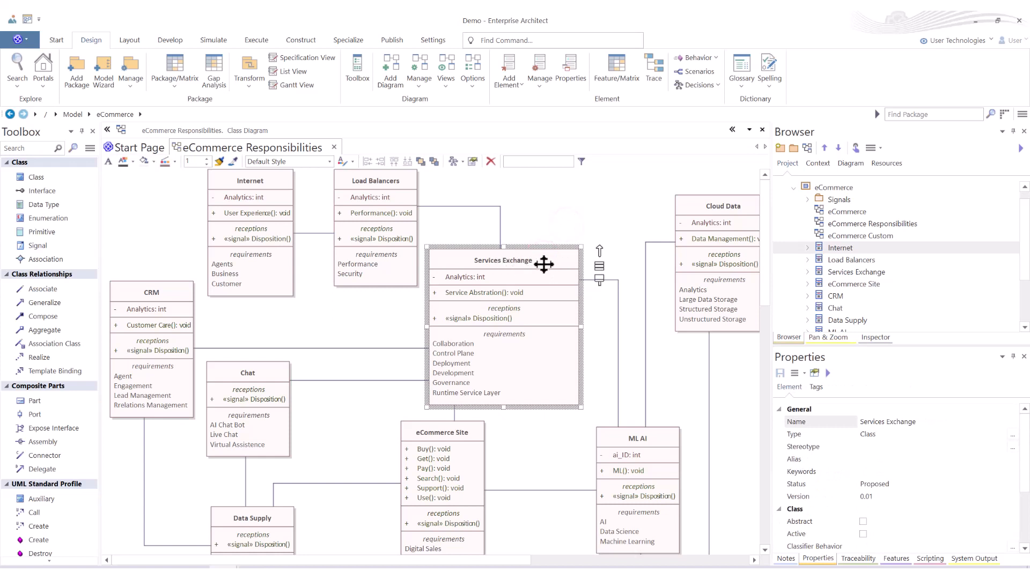
right_click(544, 262)
click(583, 287)
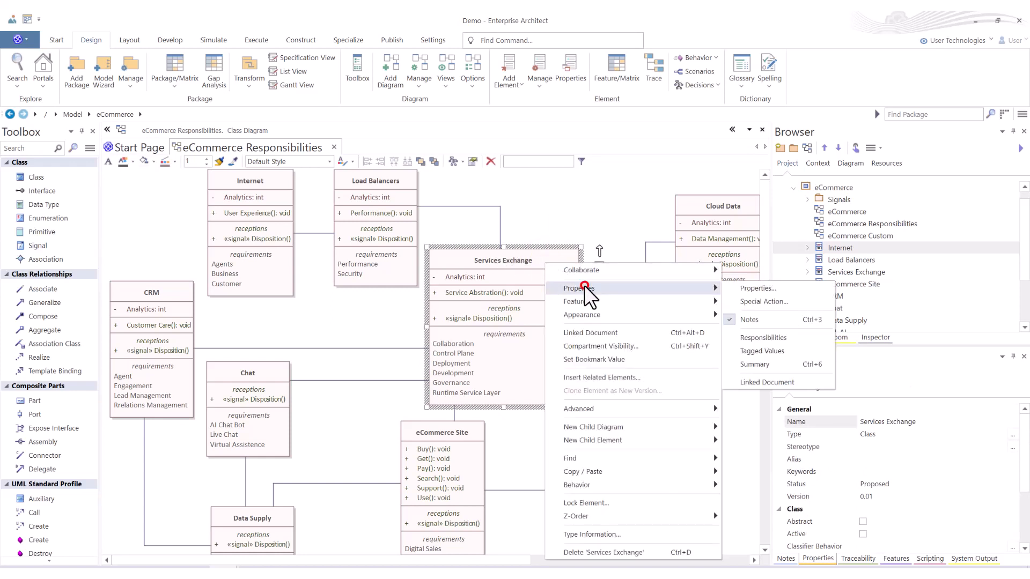
click(758, 289)
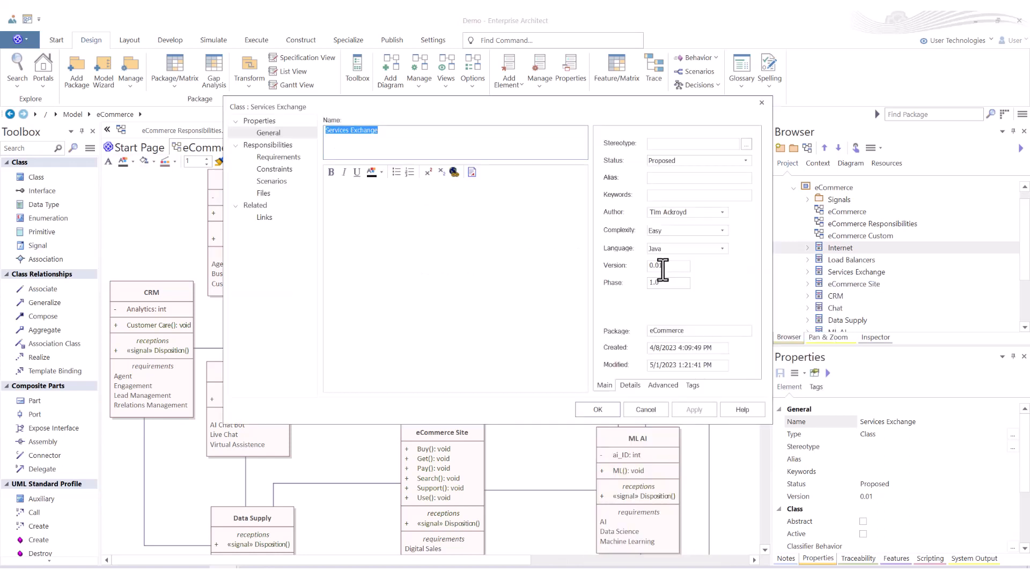
click(644, 409)
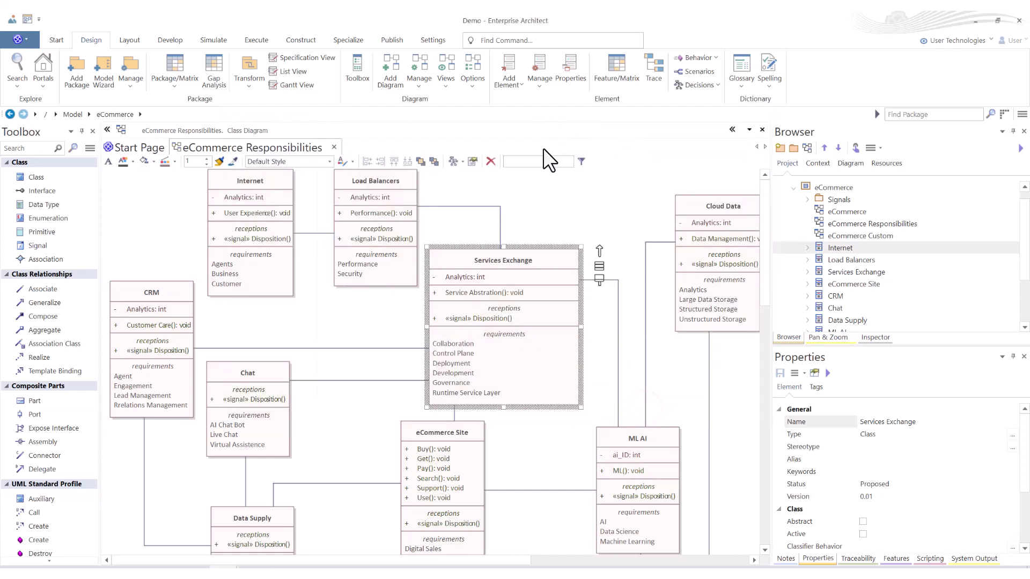
- Show the docked properties of Services Exchange, and return to the eCommerce Responsibilities diagram's properties
click(560, 69)
click(598, 146)
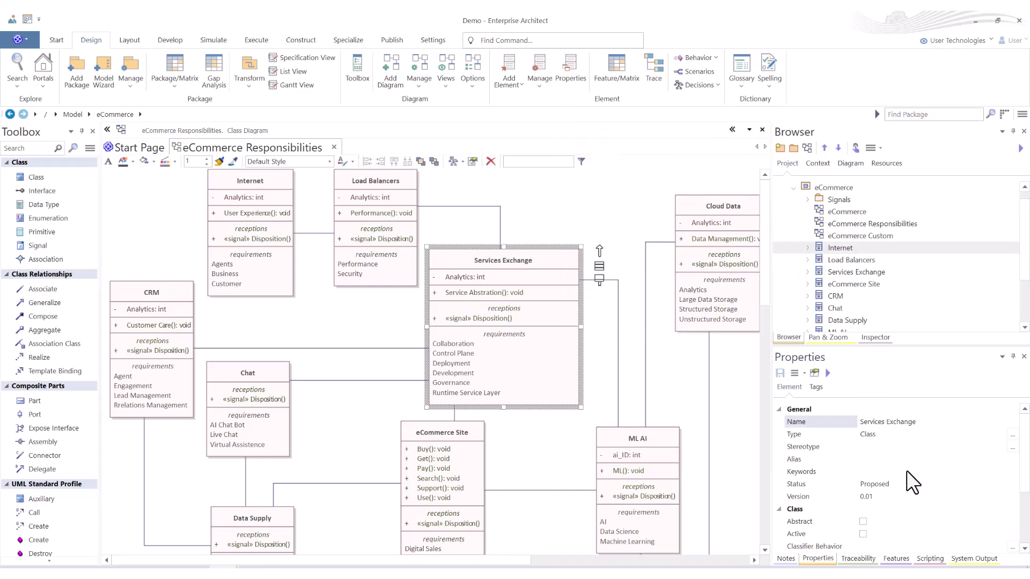
click(591, 195)
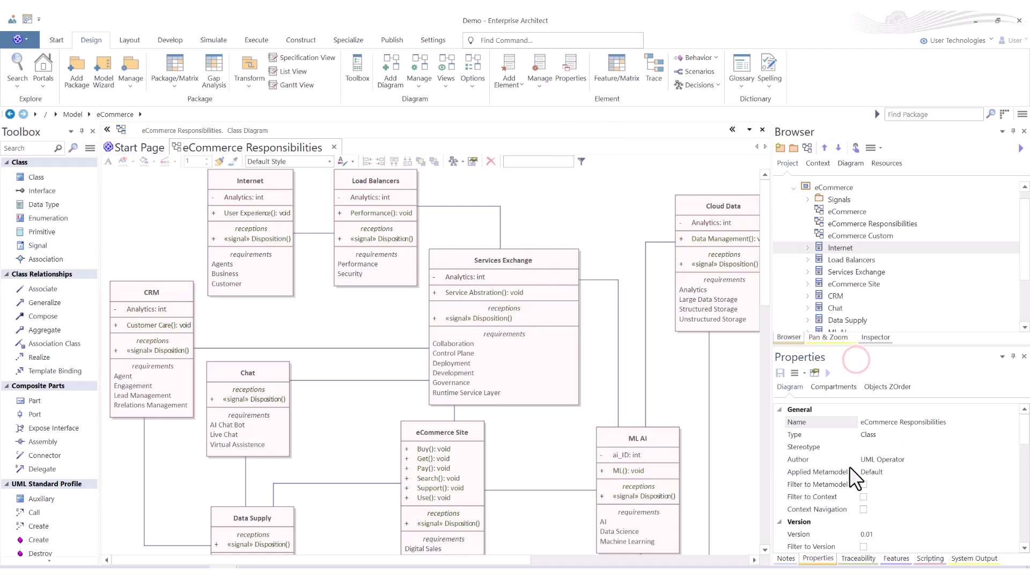
- Review the eCommerce Responsibilities diagram's docked properties, including its appearance settings, and those of Services Exchange, Load Balancers and Internet
scroll(858, 481, down, 3)
scroll(853, 486, down, 4)
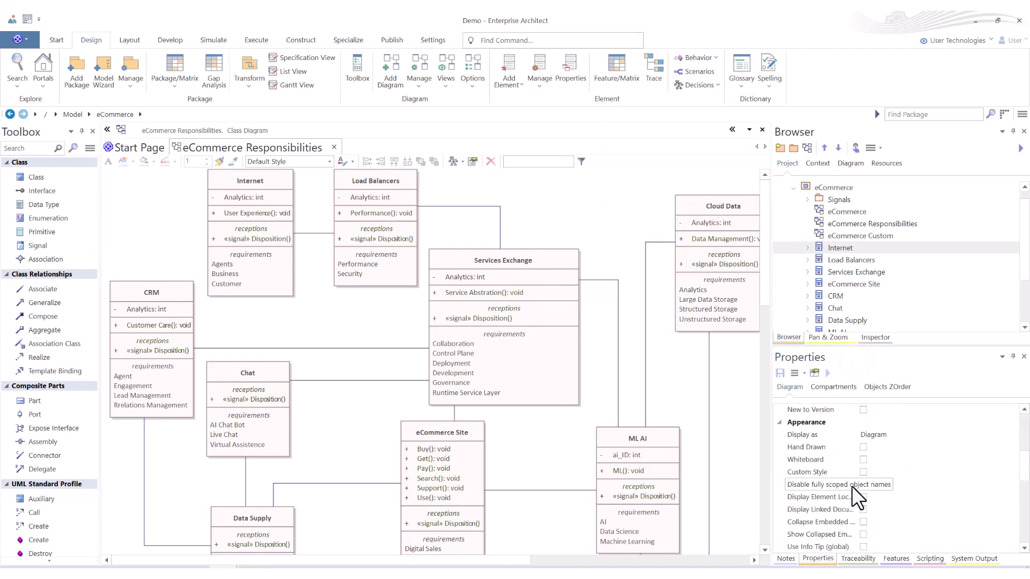
scroll(848, 482, up, 5)
scroll(849, 472, up, 2)
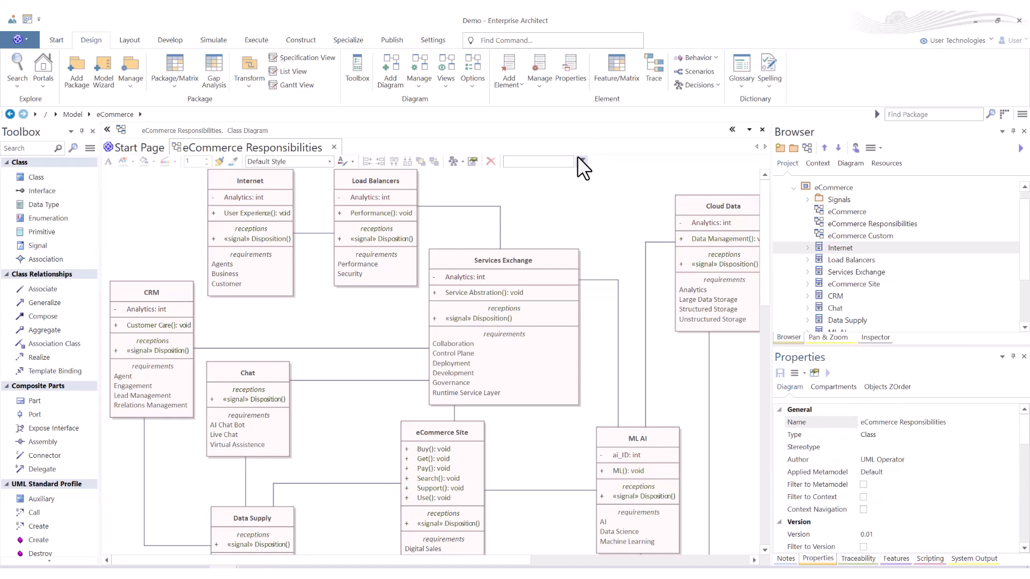
click(535, 258)
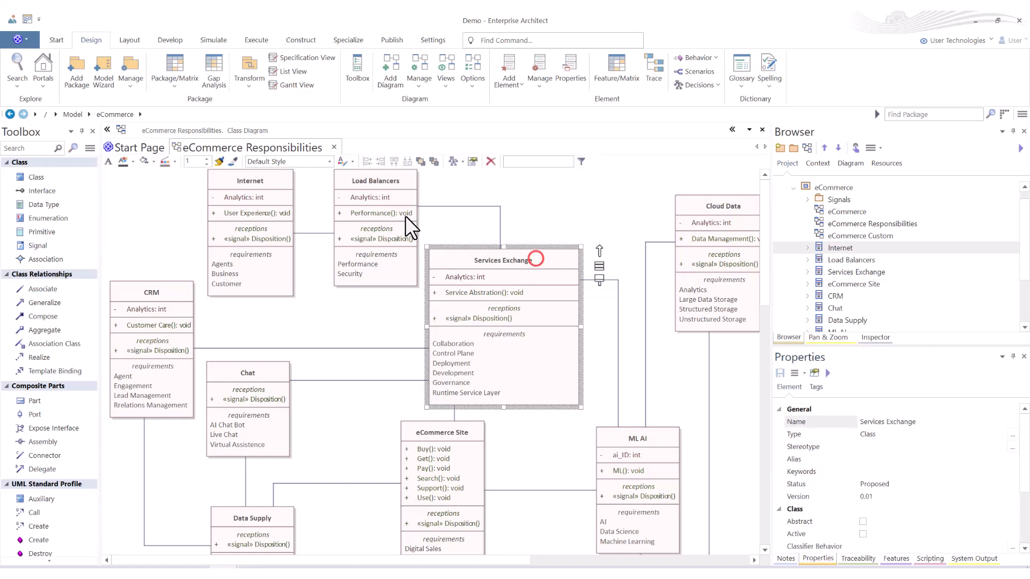
click(378, 181)
click(260, 176)
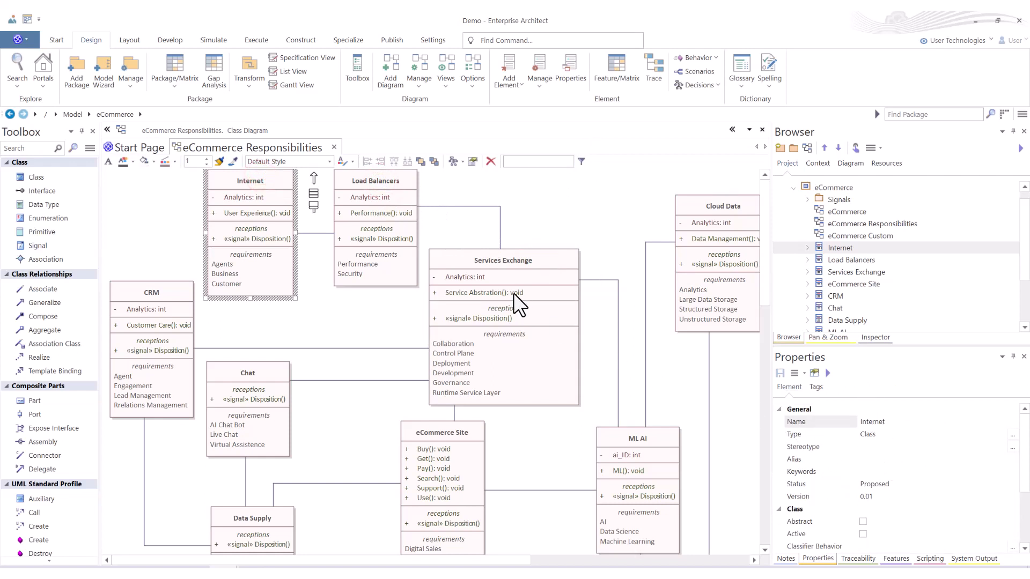
- Review the property options available for the Services Exchange element
right_click(535, 259)
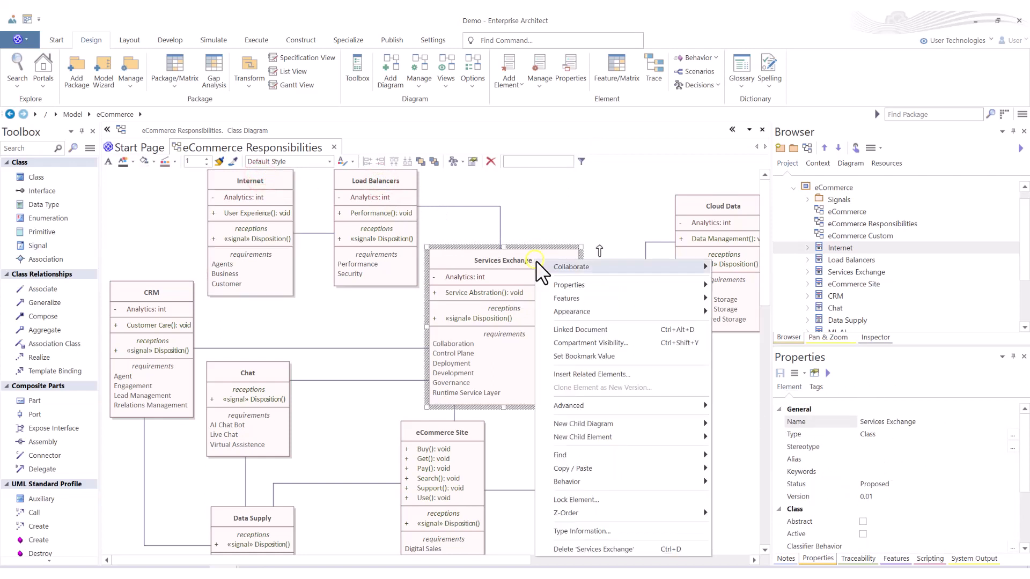
click(573, 283)
click(738, 287)
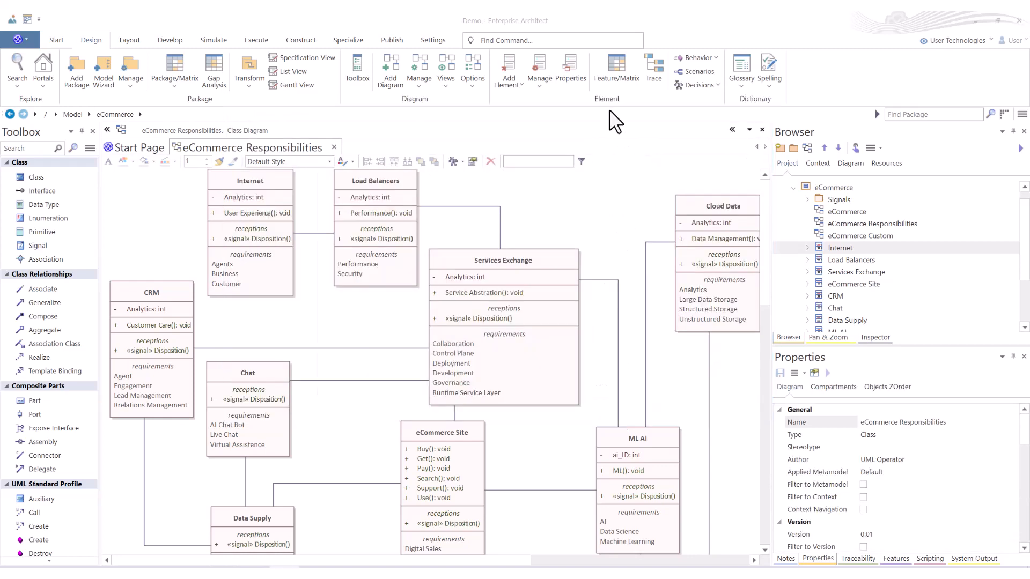
- Open the Feature Matrix to view its source, target and link type settings, and close it
click(617, 70)
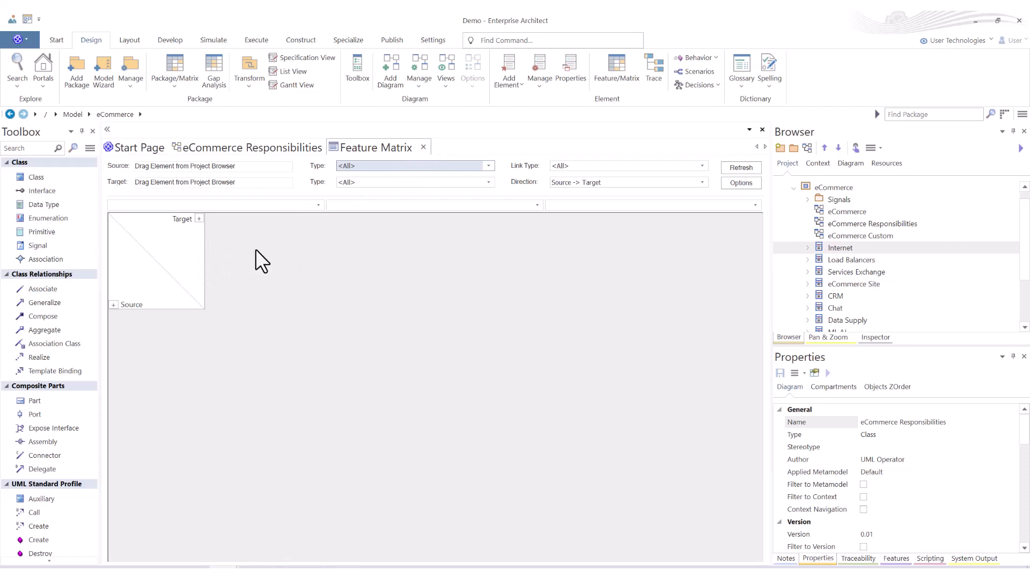
click(423, 147)
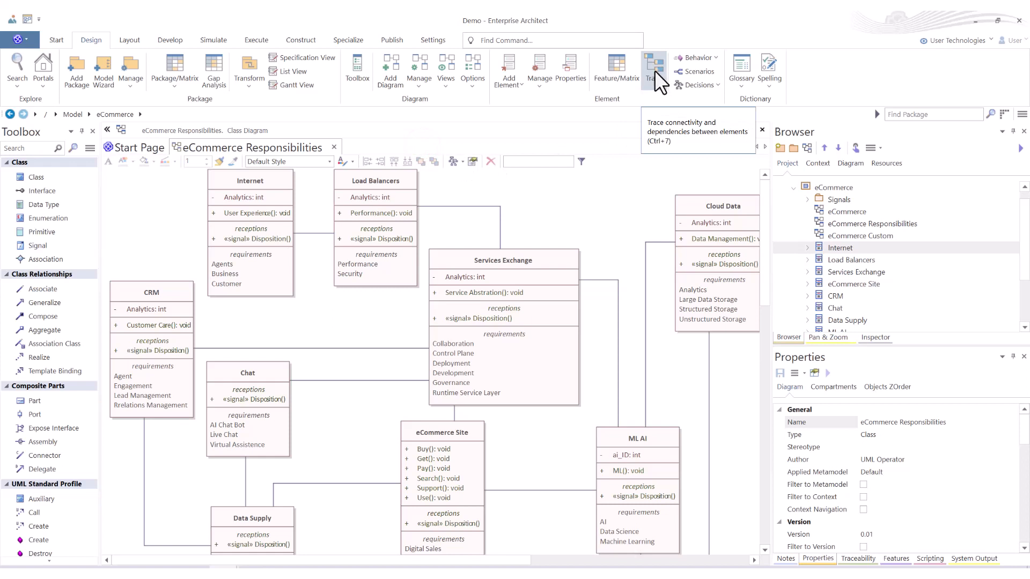
- Show the diagram's elements in the docked Traceability window, close the window and reopen it with the Trace command
click(857, 559)
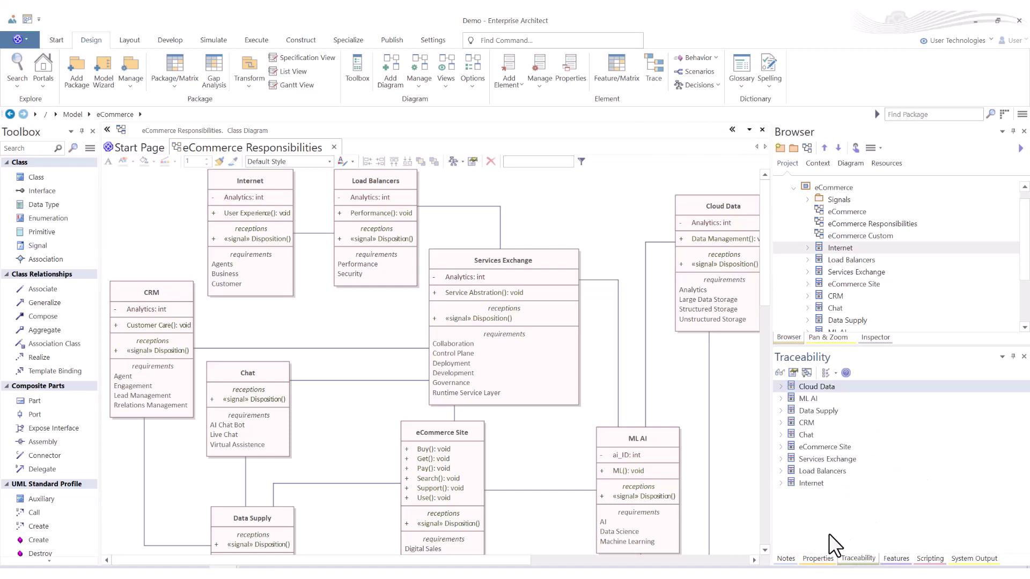
click(786, 558)
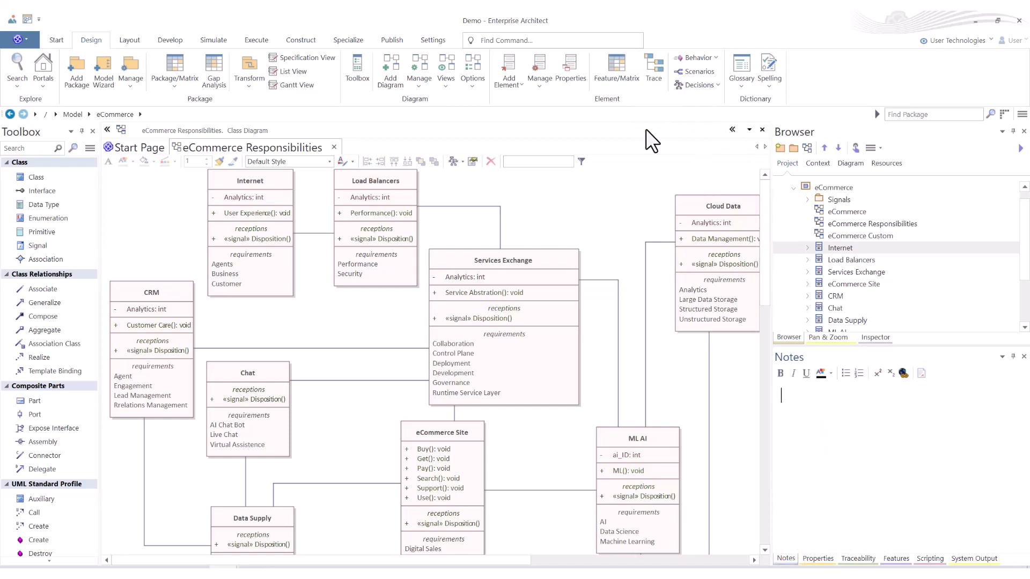
click(657, 68)
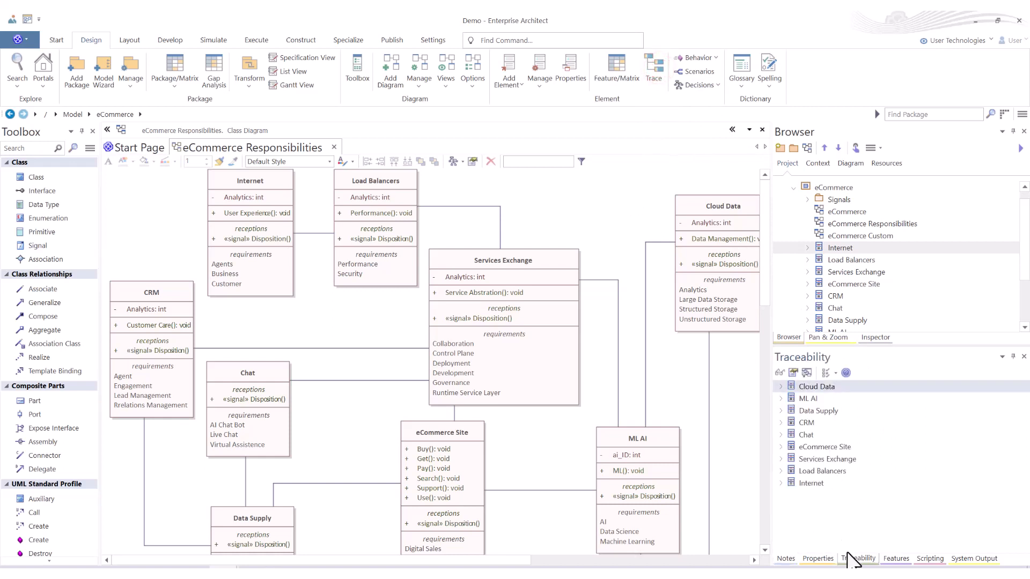
click(1023, 357)
click(786, 558)
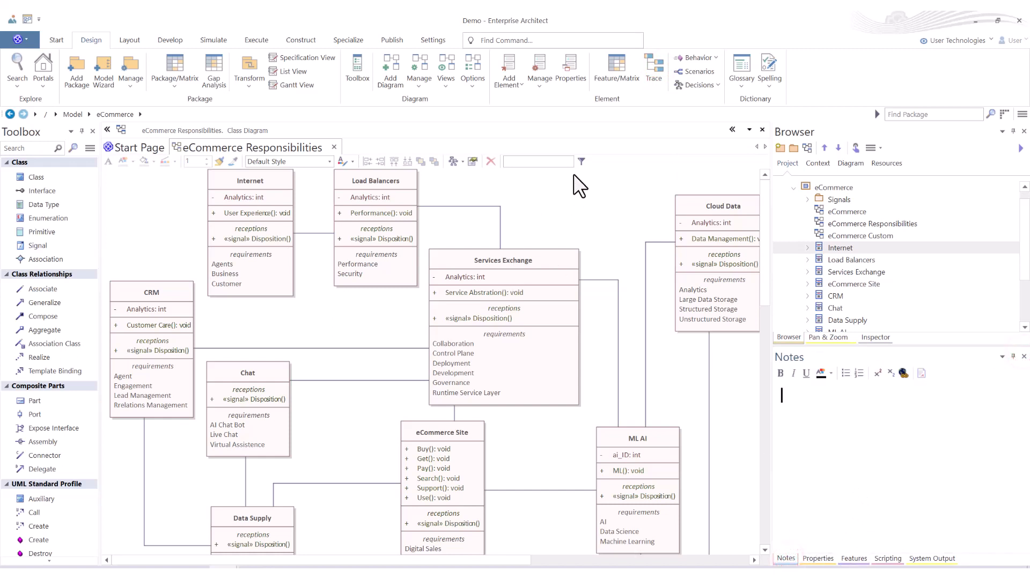
click(650, 70)
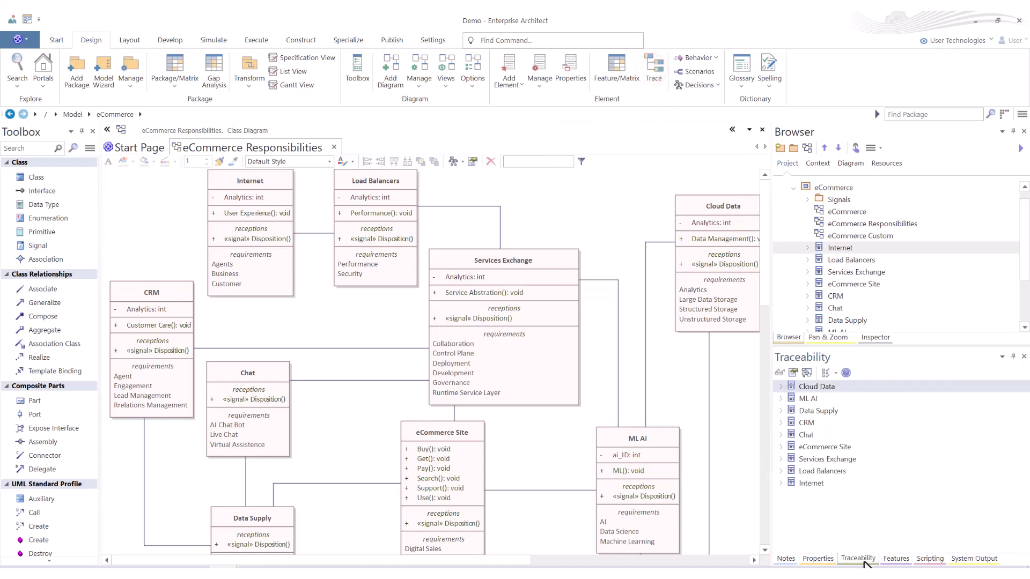
- Float the Traceability window over the diagram, close and reopen it, and dock it back between Properties and Features
drag(868, 564, 297, 301)
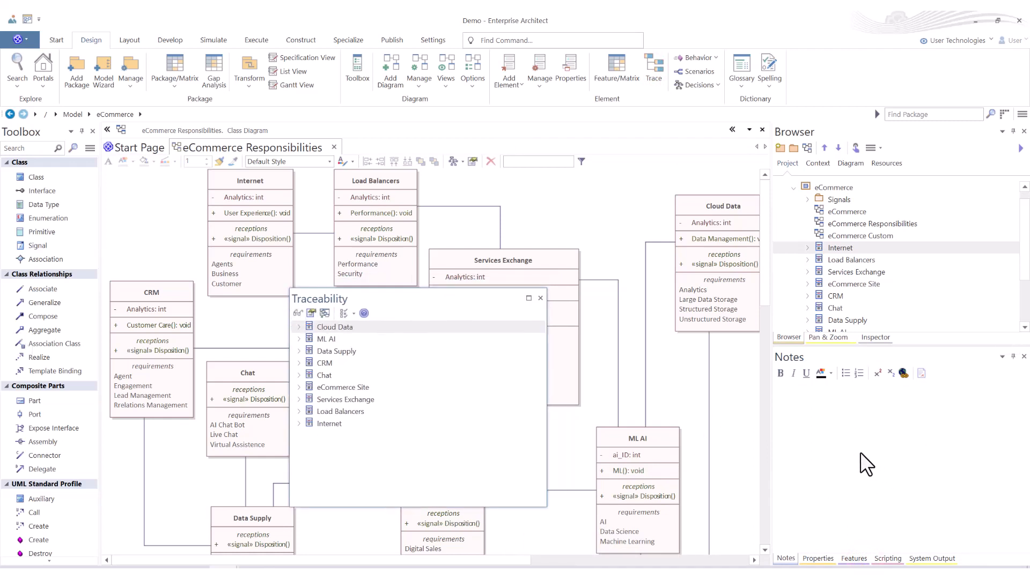
click(540, 298)
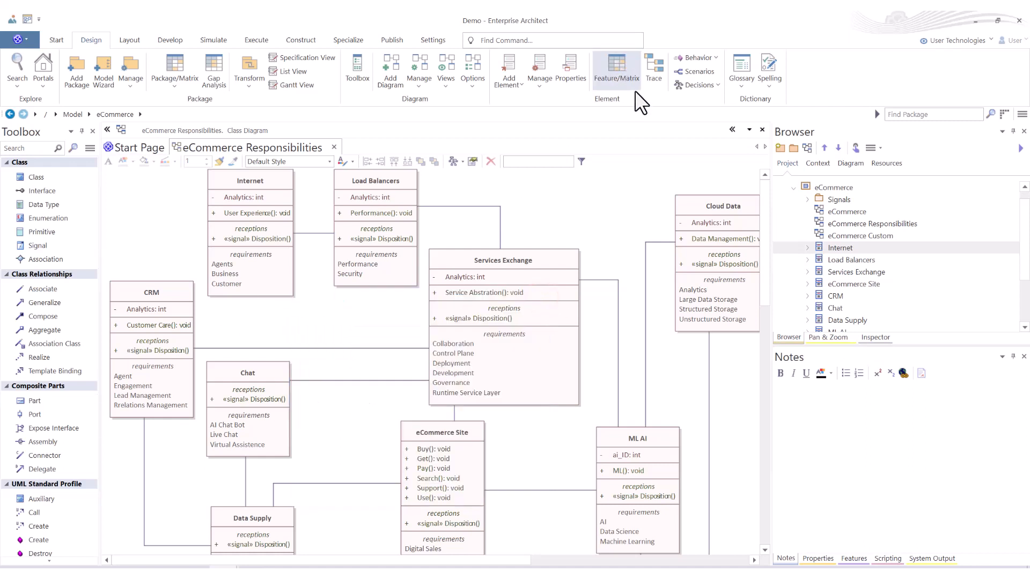
click(654, 78)
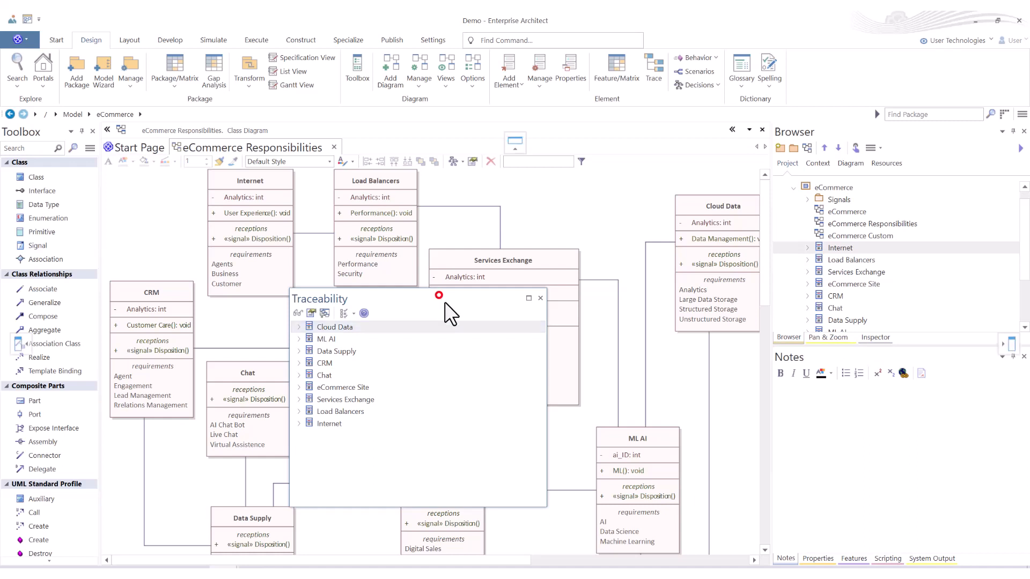
drag(439, 296, 901, 456)
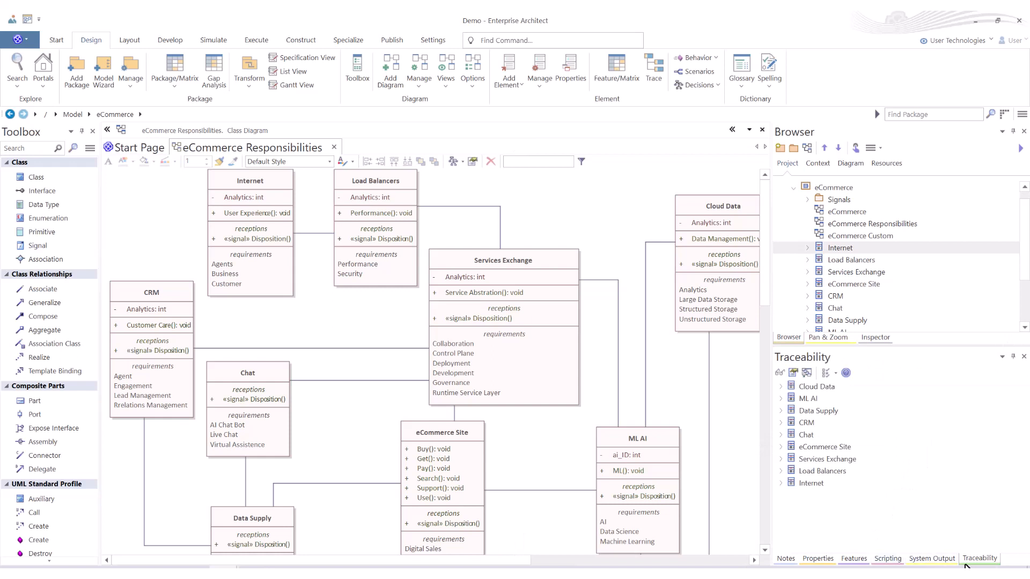
drag(980, 558, 859, 564)
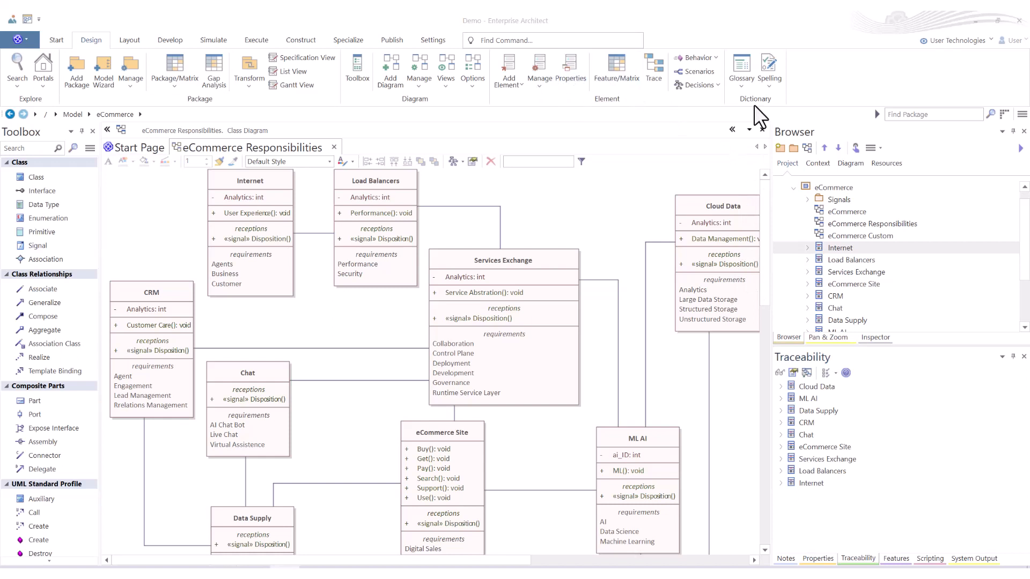
- Review the Behavior editing options, and open the Scenarios view and close it again
click(712, 60)
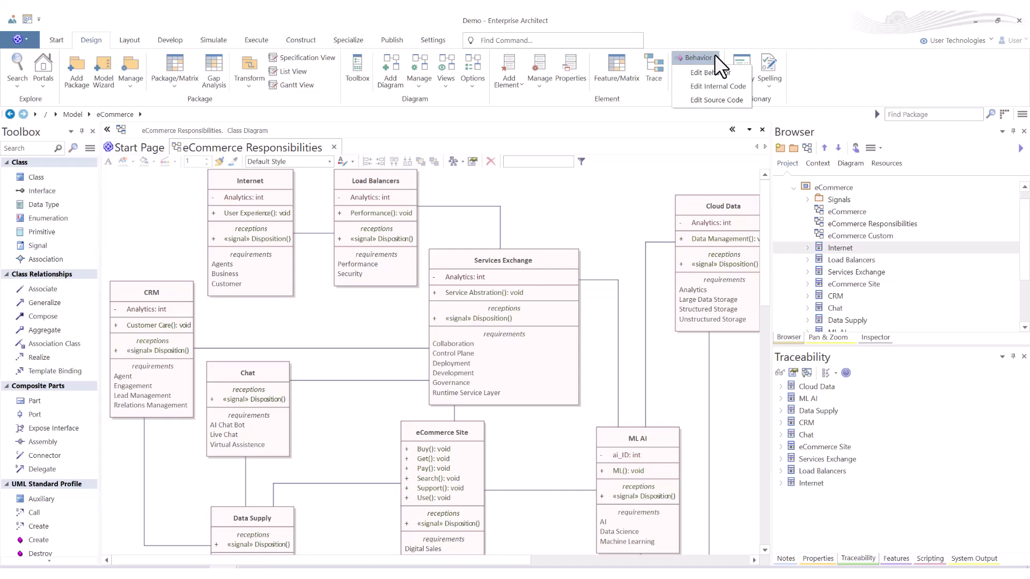
click(714, 55)
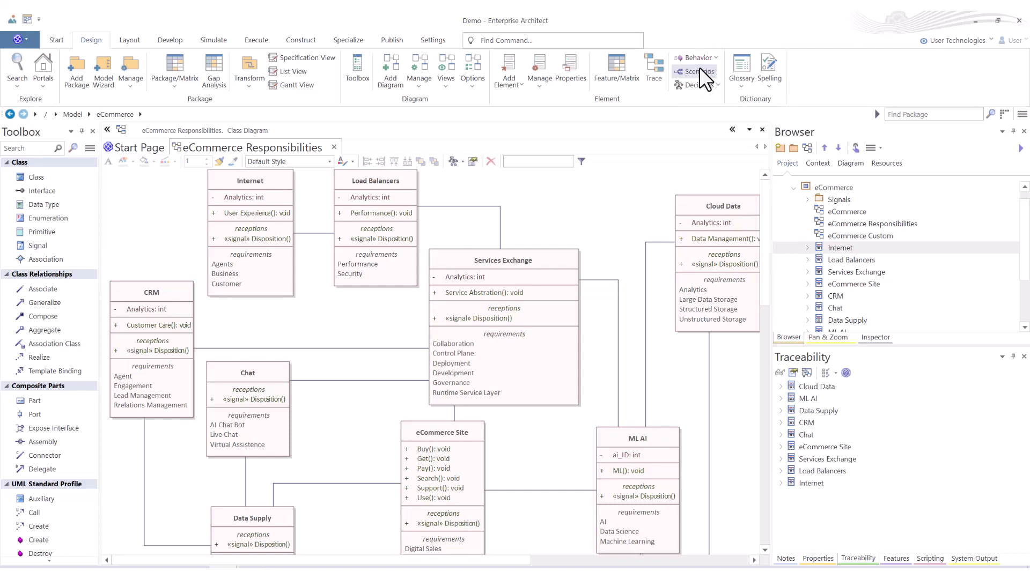
click(697, 71)
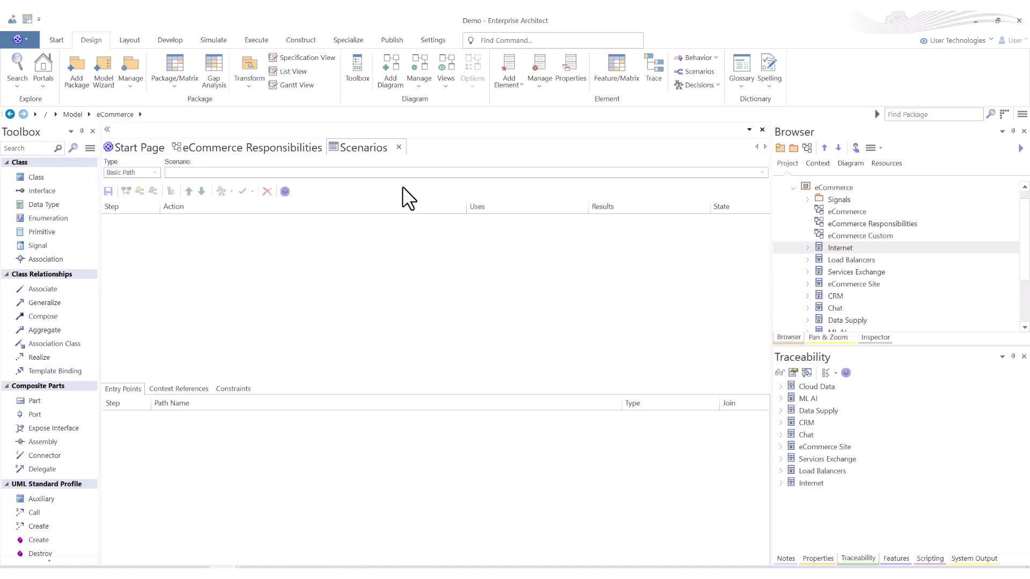
click(398, 144)
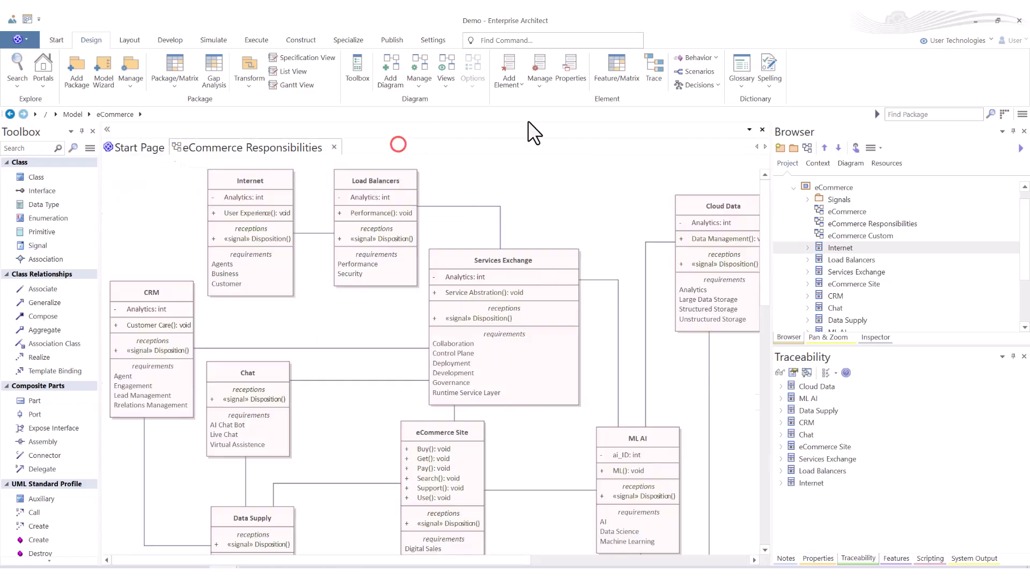
- Review the decision modeling and simple decision table options, and open their help topic
click(713, 85)
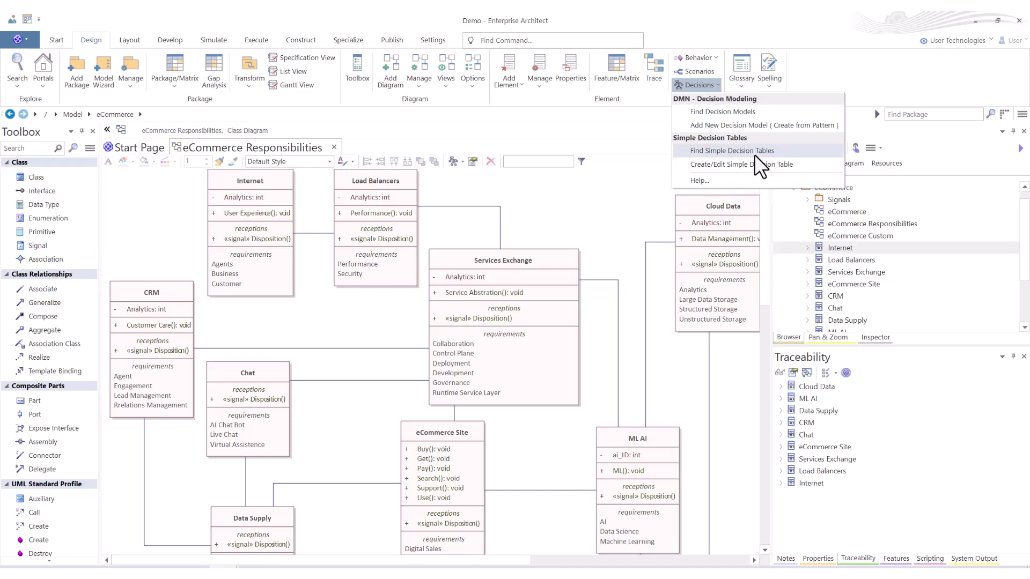
click(713, 181)
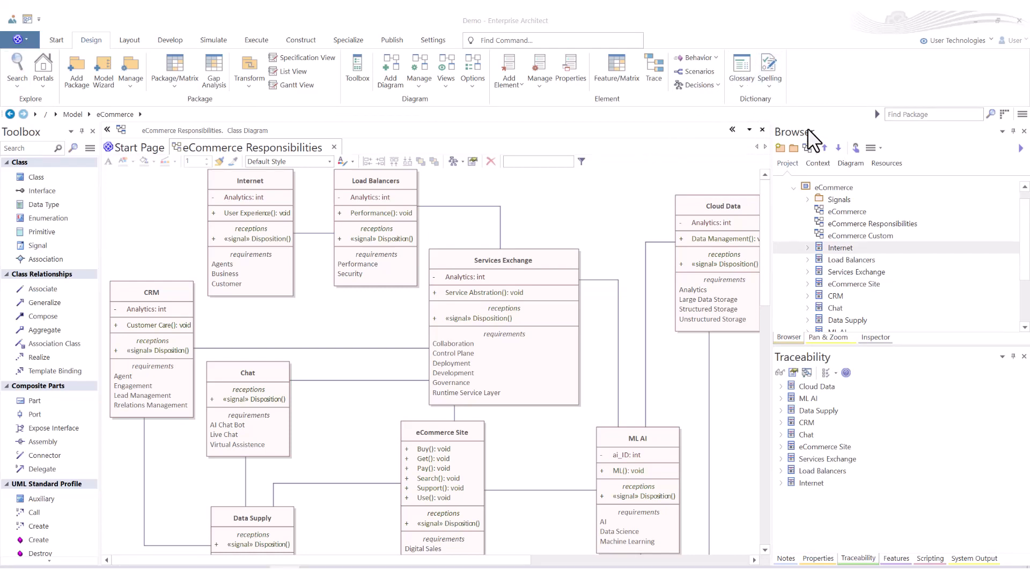
click(755, 98)
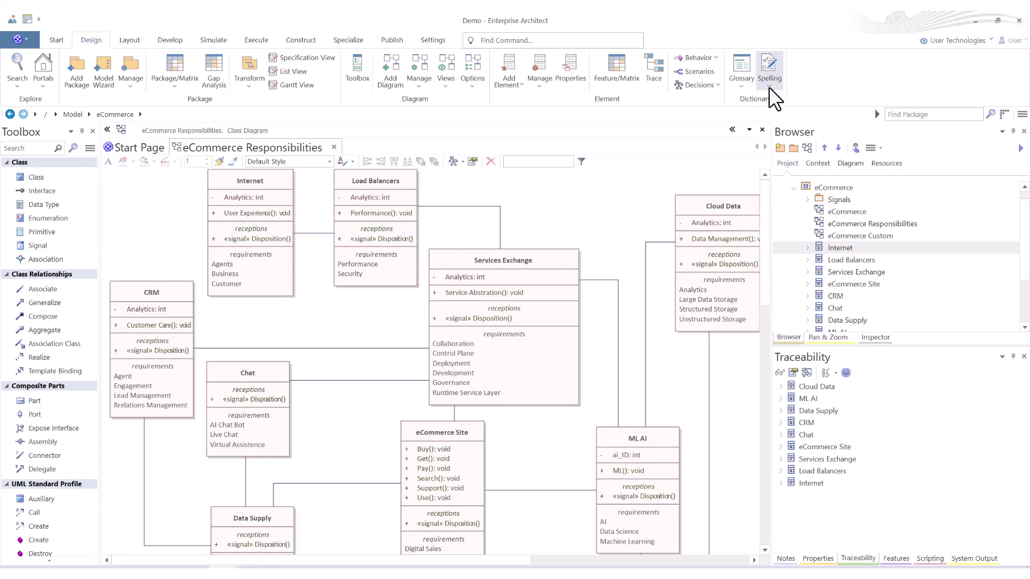
- Open the glossary, check the Type choices in the Glossary Detail dialog for a new term, and cancel it
click(741, 66)
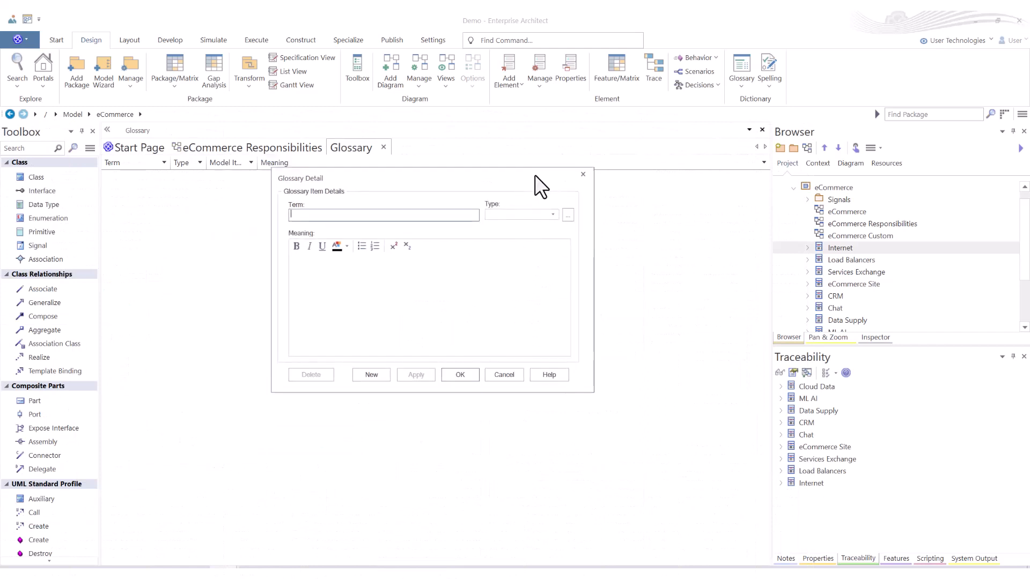
drag(534, 176, 583, 186)
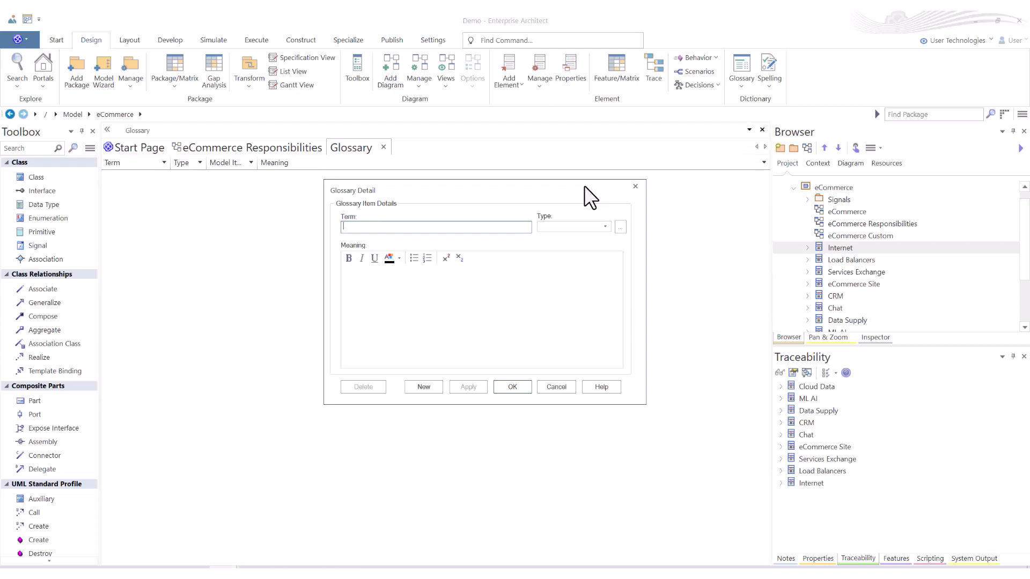
click(606, 227)
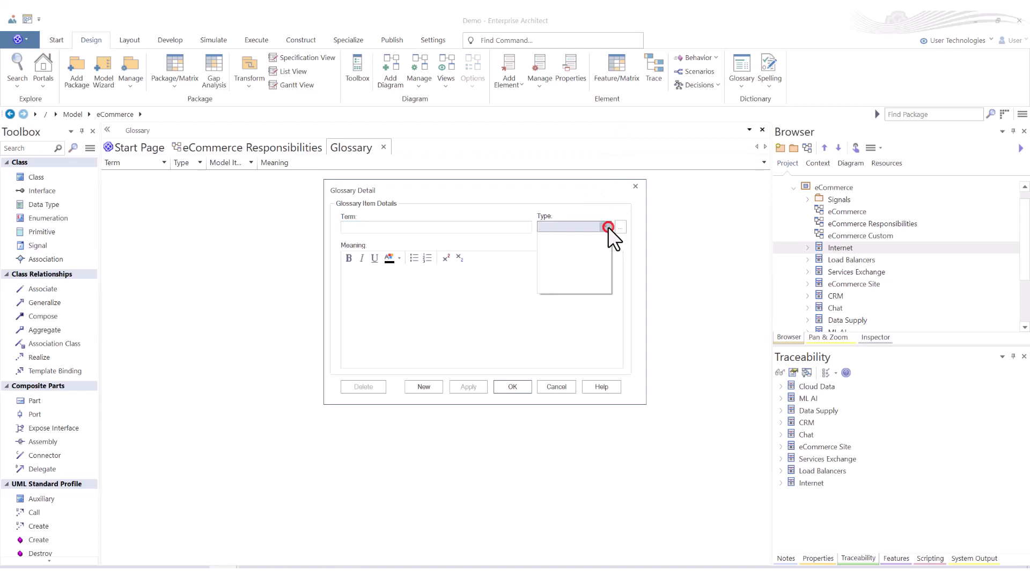
click(606, 227)
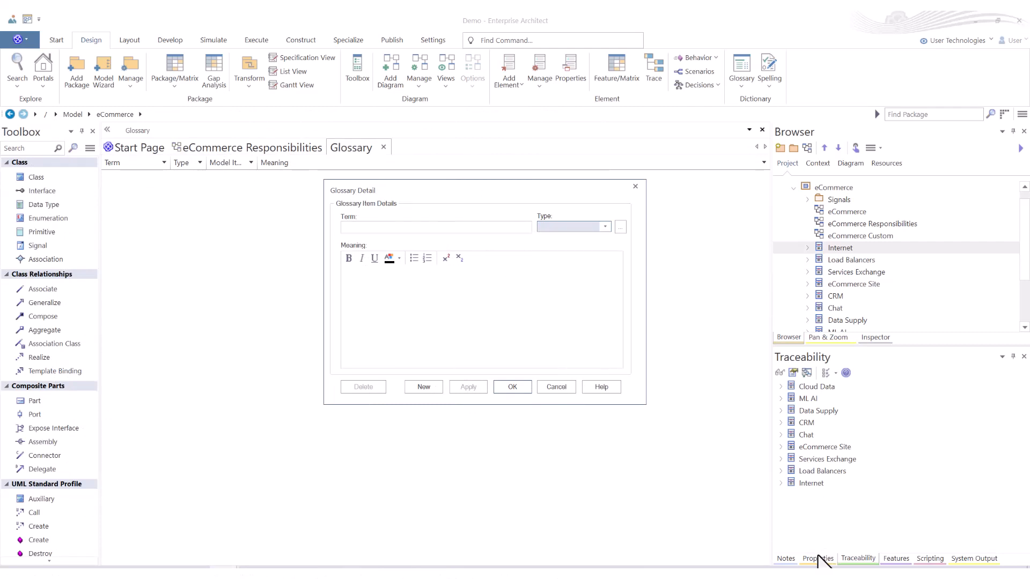
click(547, 386)
- Enter ArchiMate in the Notes window and review the word's spelling suggestions and search options
click(785, 558)
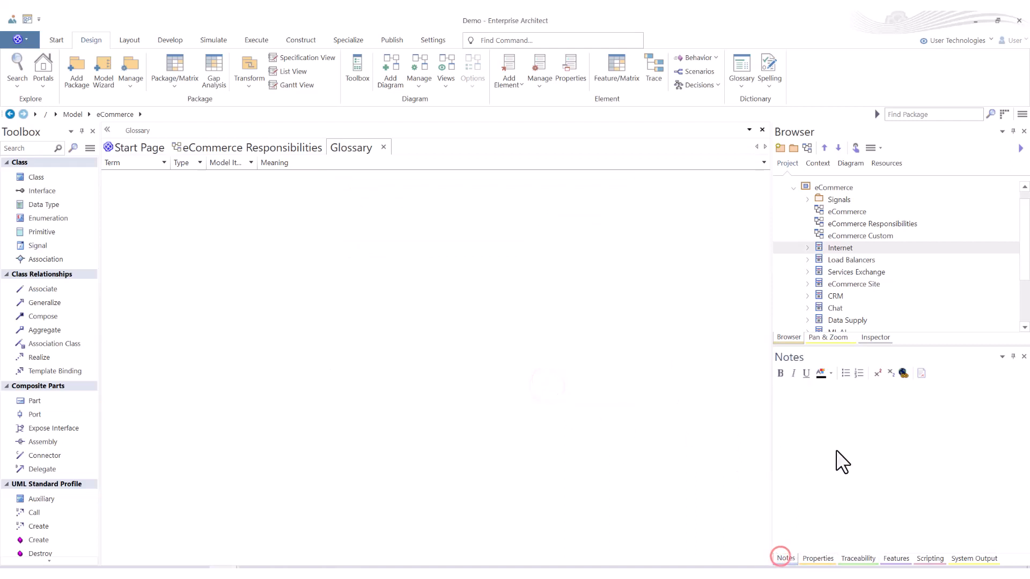
text(ArchiMate)
key(Return)
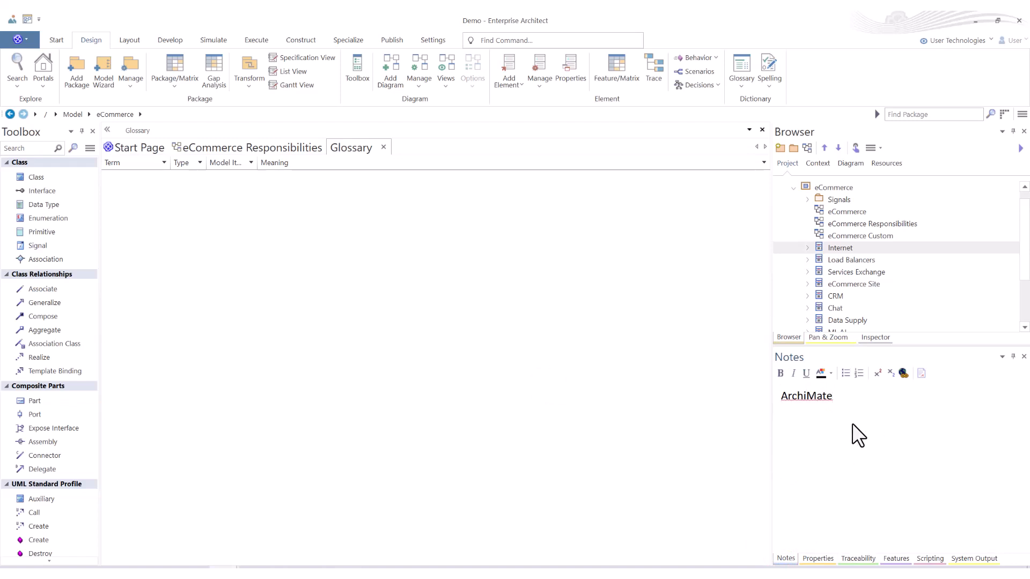
right_click(814, 396)
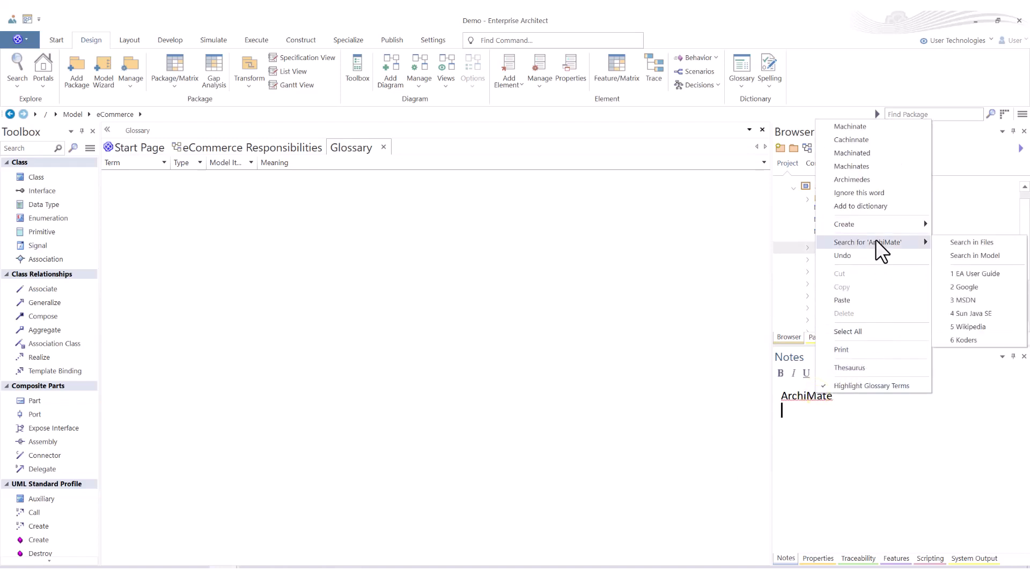
click(904, 458)
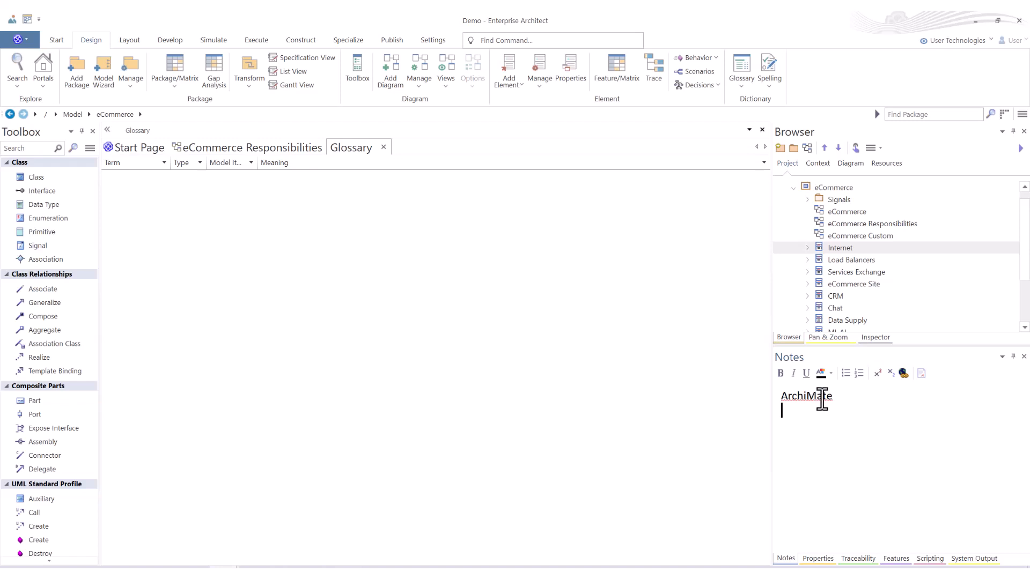
- Start a new glossary entry with the term ArchiMate
right_click(285, 237)
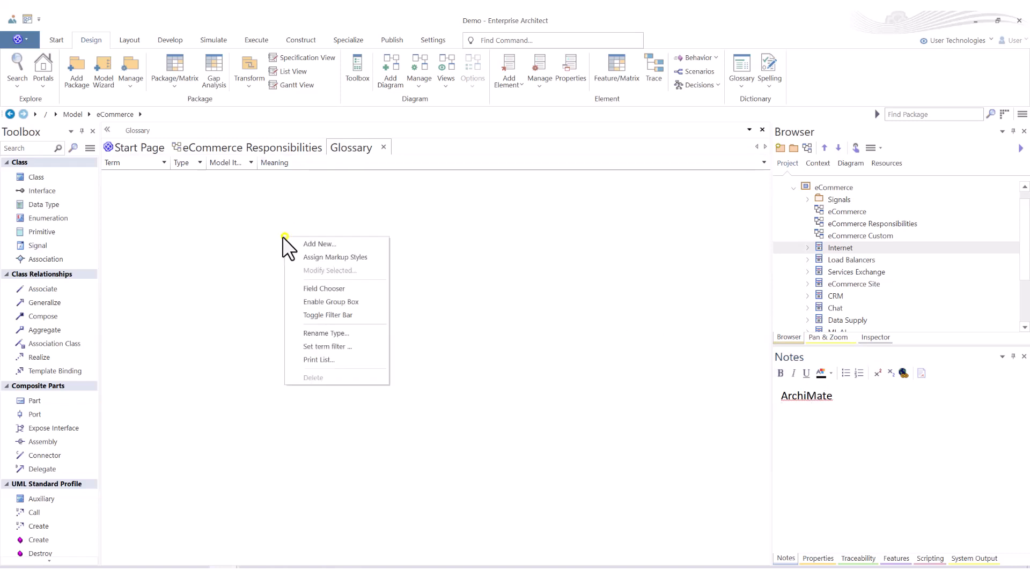
click(323, 244)
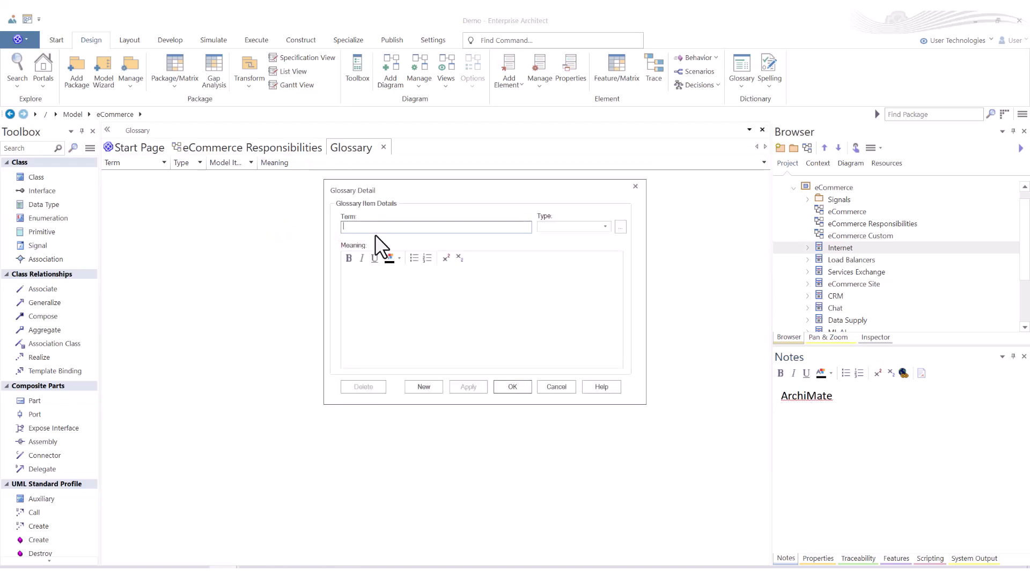
text(ArchiMate)
- Create a new glossary type named Frameworks and assign it to the ArchiMate term
click(588, 225)
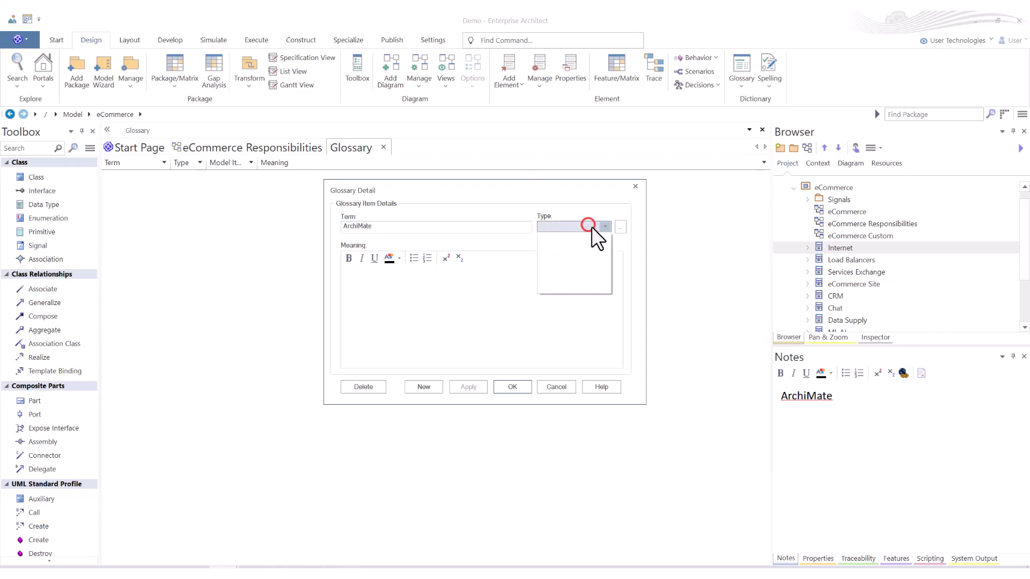
click(619, 227)
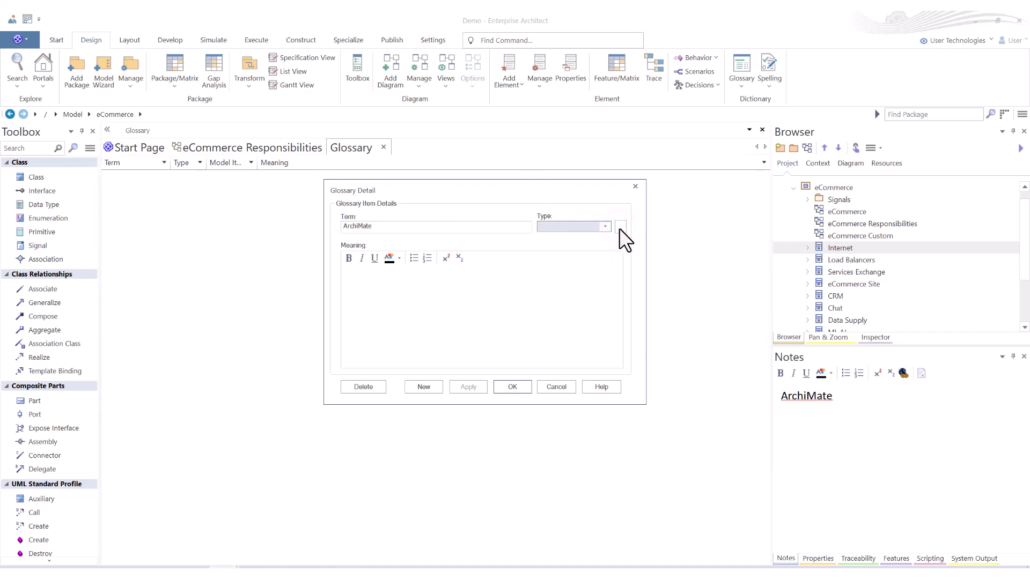
click(620, 227)
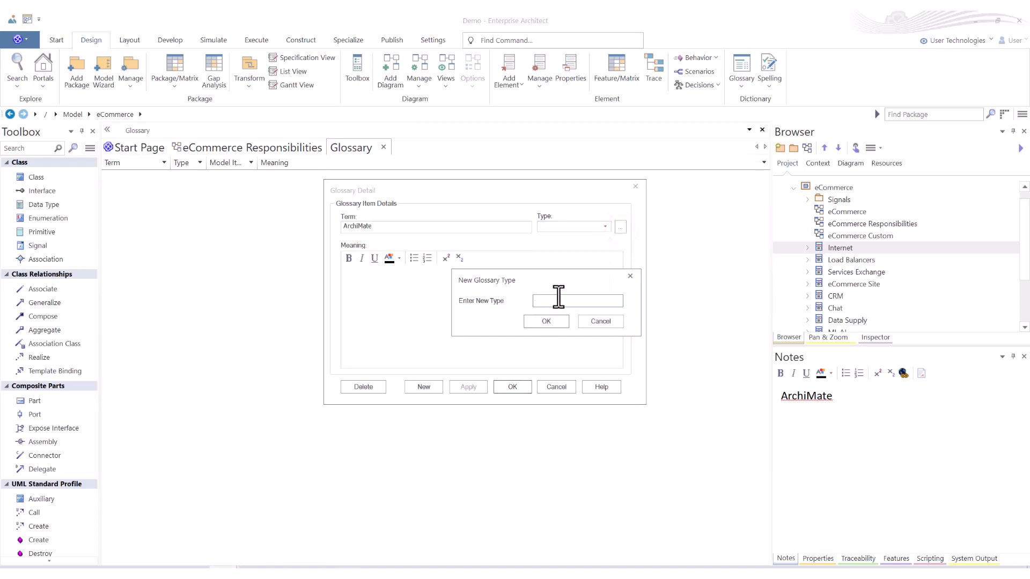
text(Techn)
key(BackSpace)
key(BackSpace)
key(BackSpace)
key(BackSpace)
key(BackSpace)
key(BackSpace)
key(BackSpace)
text(Frameworks)
click(545, 321)
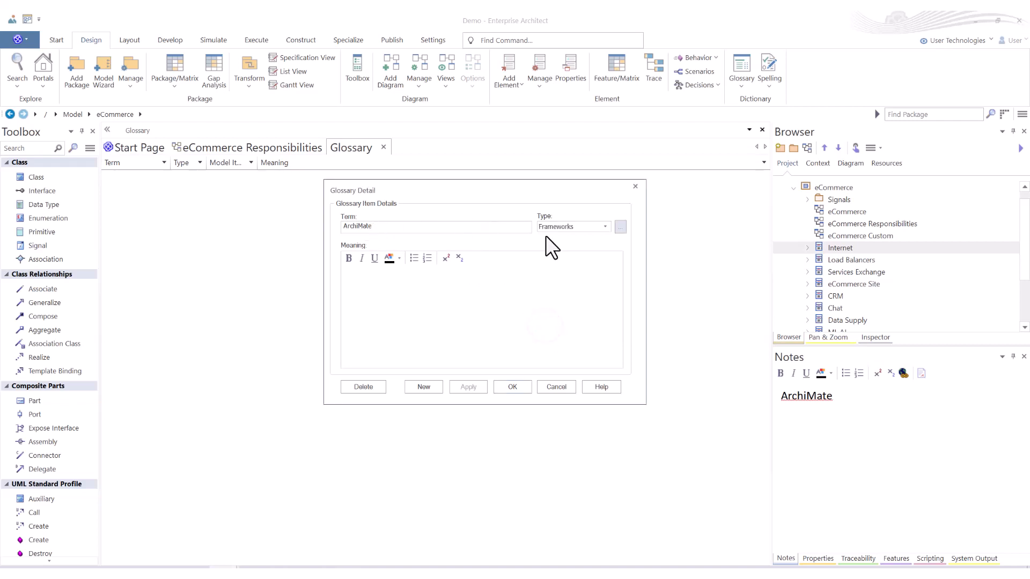
- Enter "ArchiMate is a TOGAF modeling language" as the term's meaning and save the glossary entry
click(454, 290)
text(ArchiMate is)
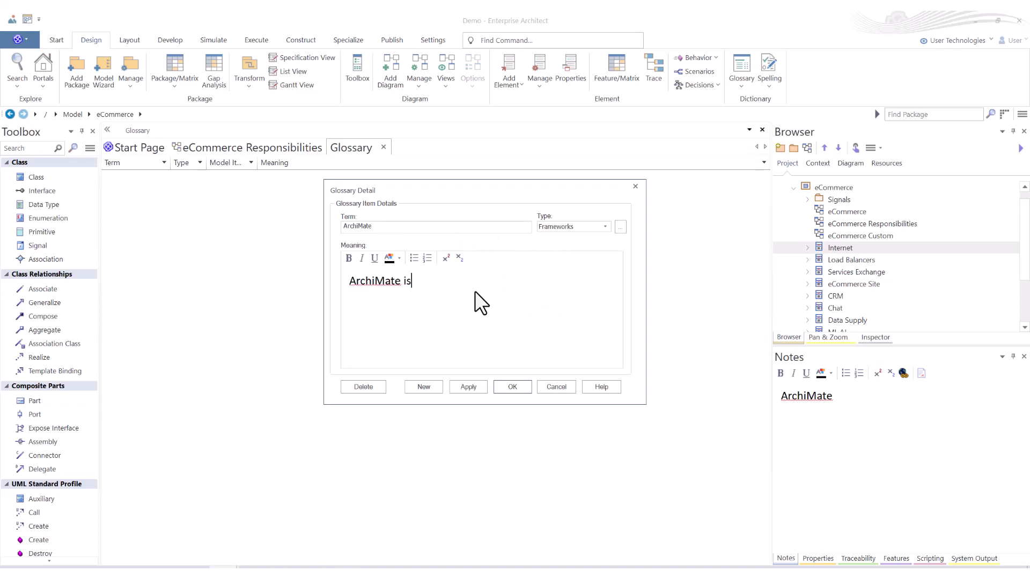
text( a TOGAF modeling language)
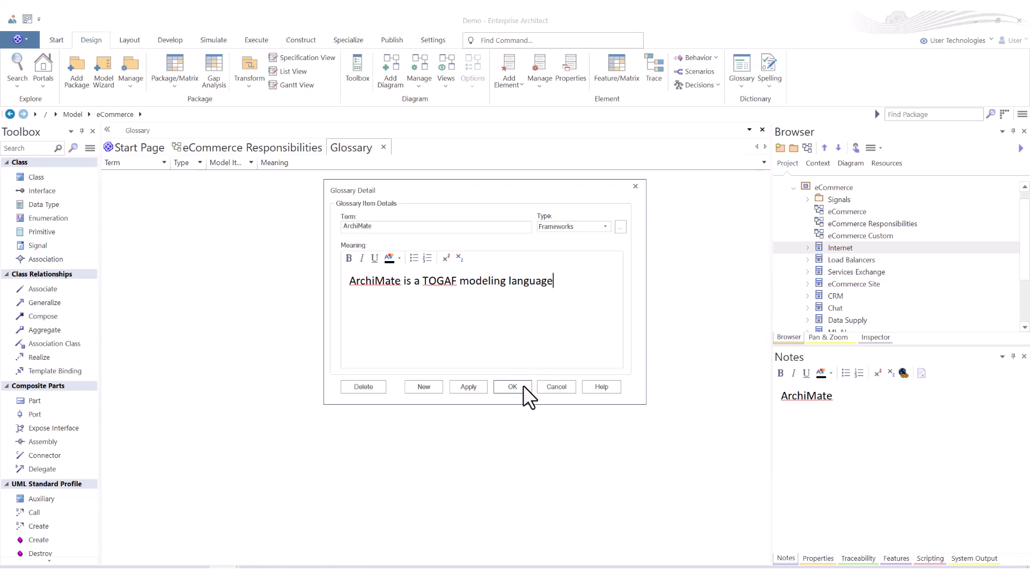
click(516, 387)
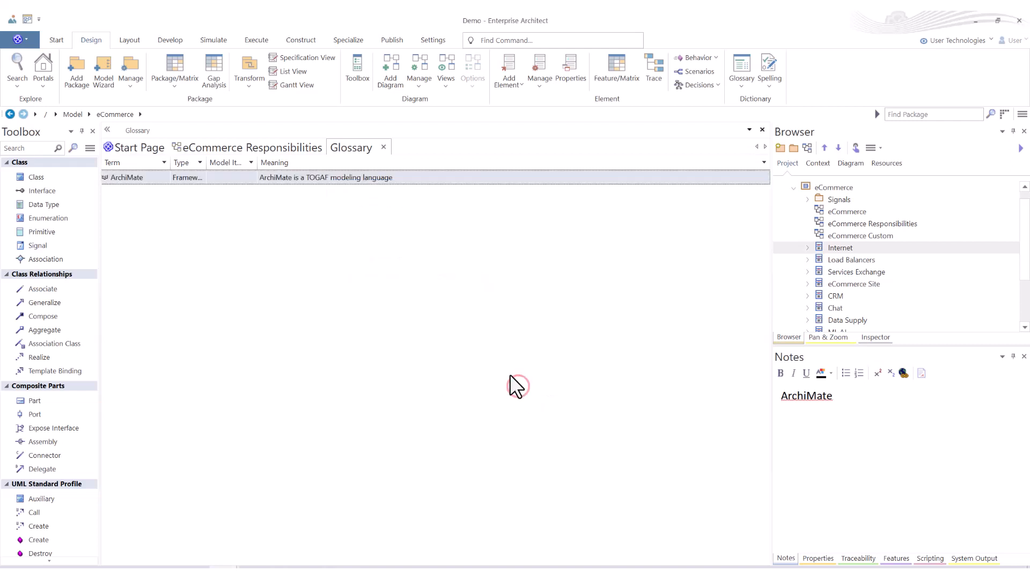
click(449, 344)
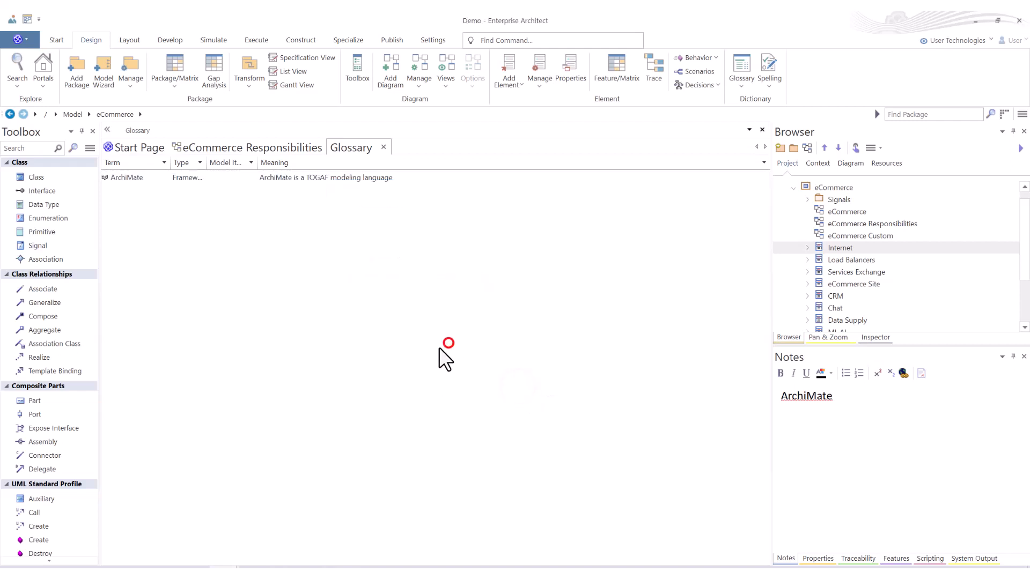
- Reopen the ArchiMate glossary entry to check its details, and close it without changes
click(127, 178)
double_click(122, 179)
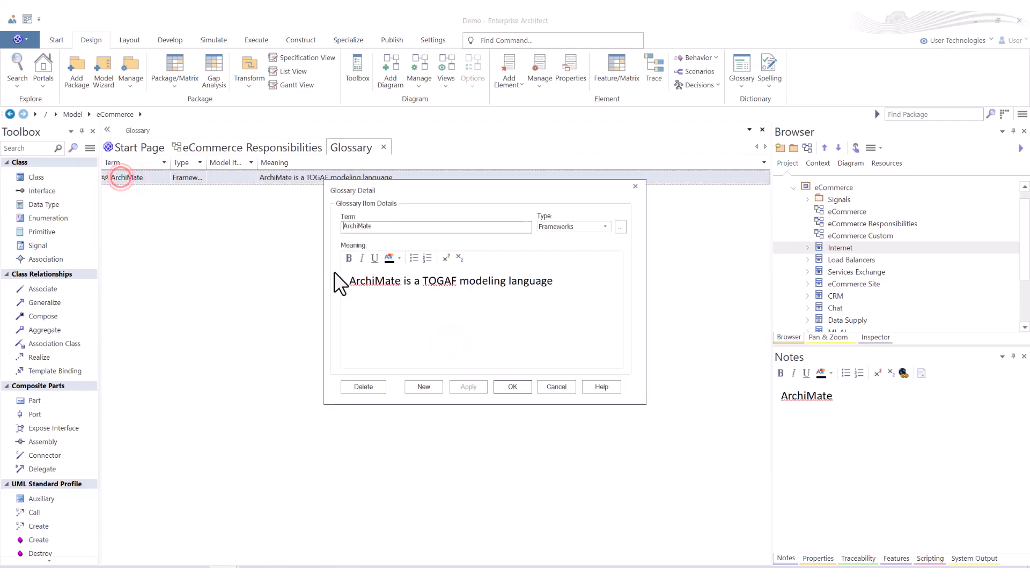
click(557, 386)
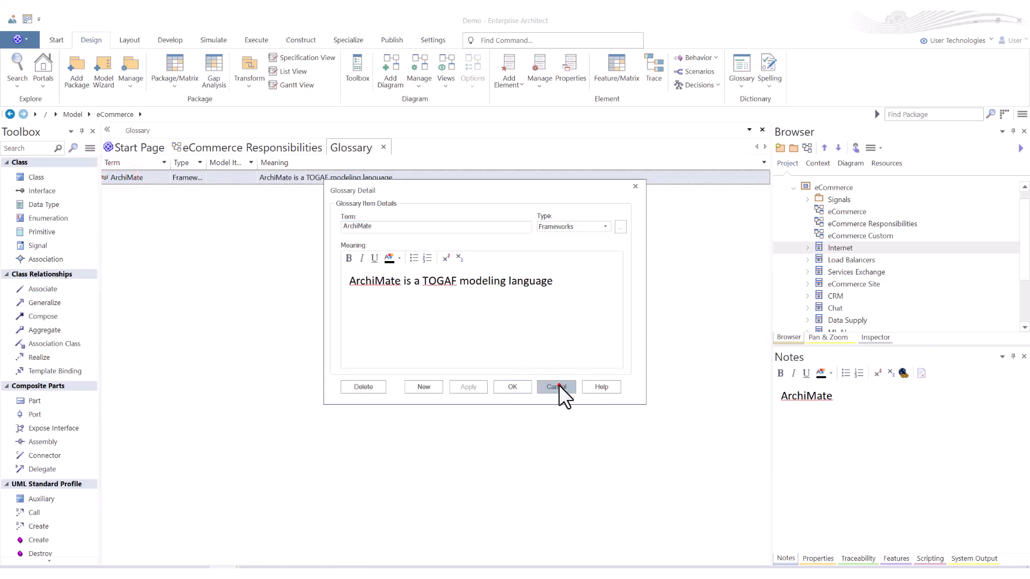
- Enter ArchiMate in the notes of the Internet element and check the word's glossary link
click(839, 248)
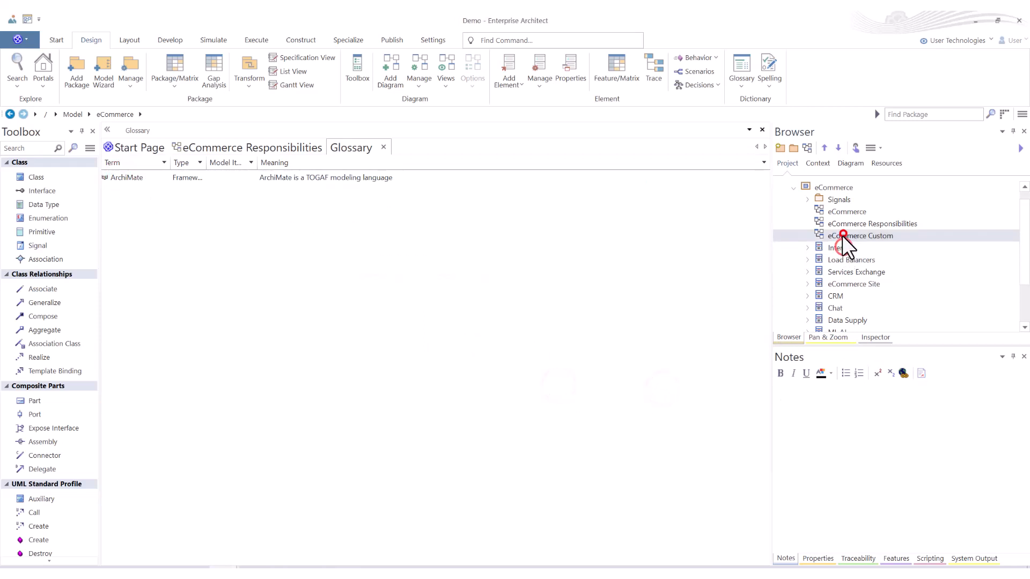
click(835, 201)
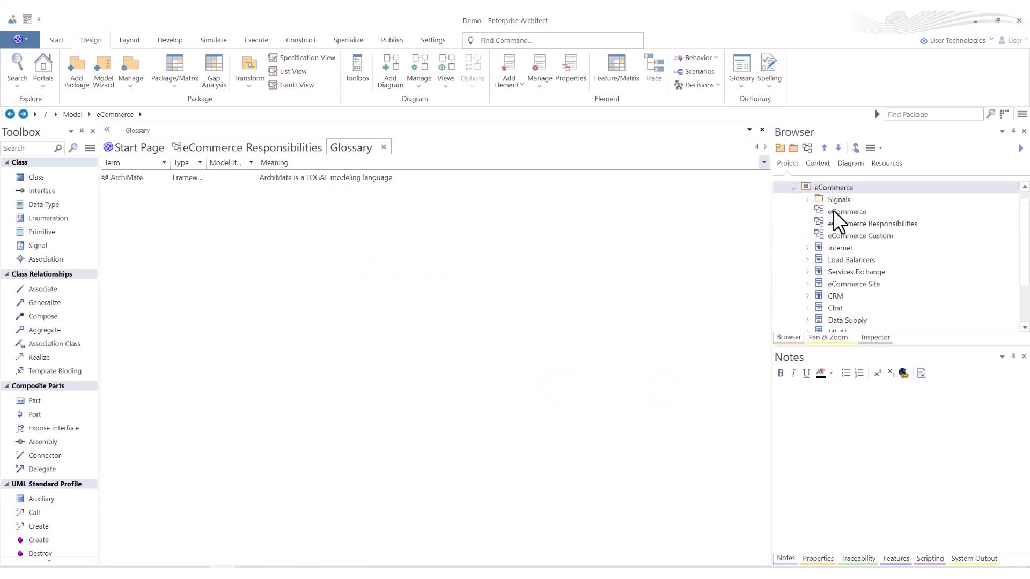
click(828, 245)
click(821, 407)
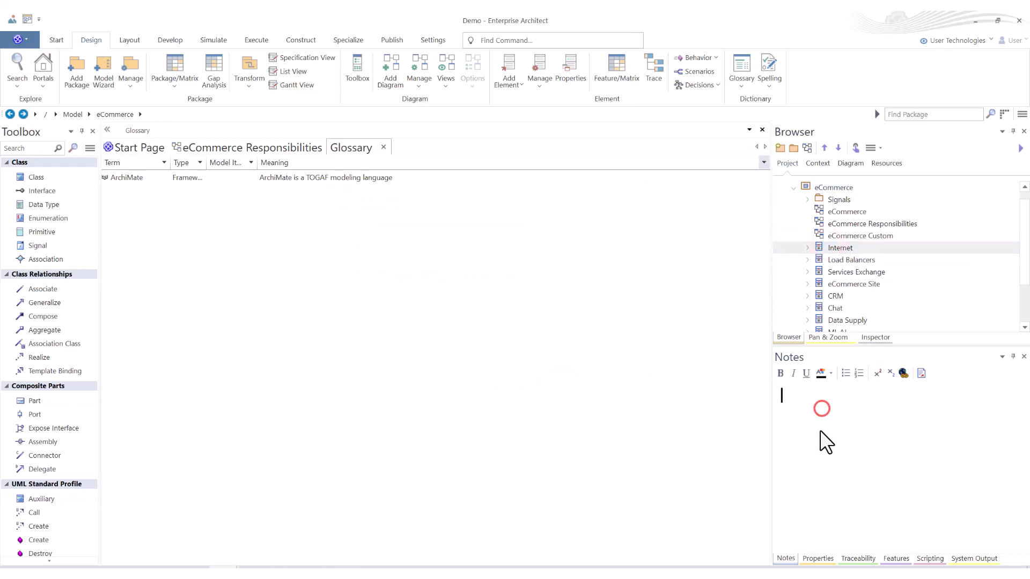
text(ArchiM)
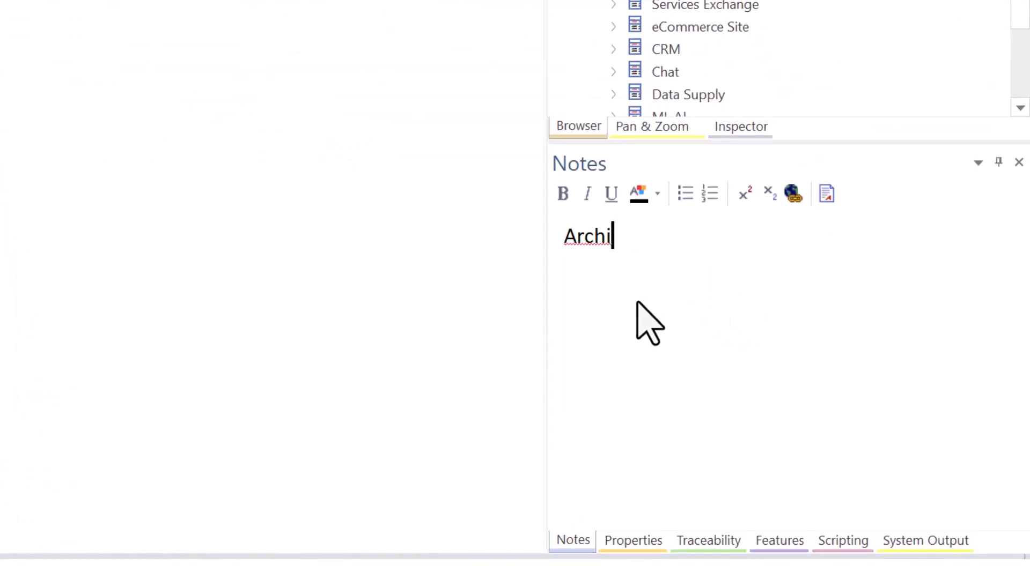
text(ate)
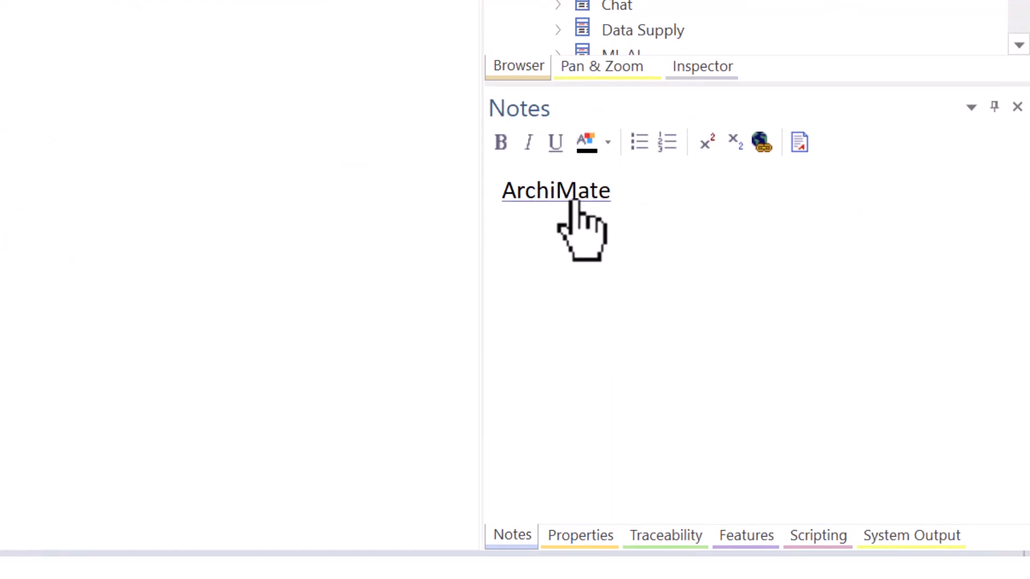
mouse_move(578, 196)
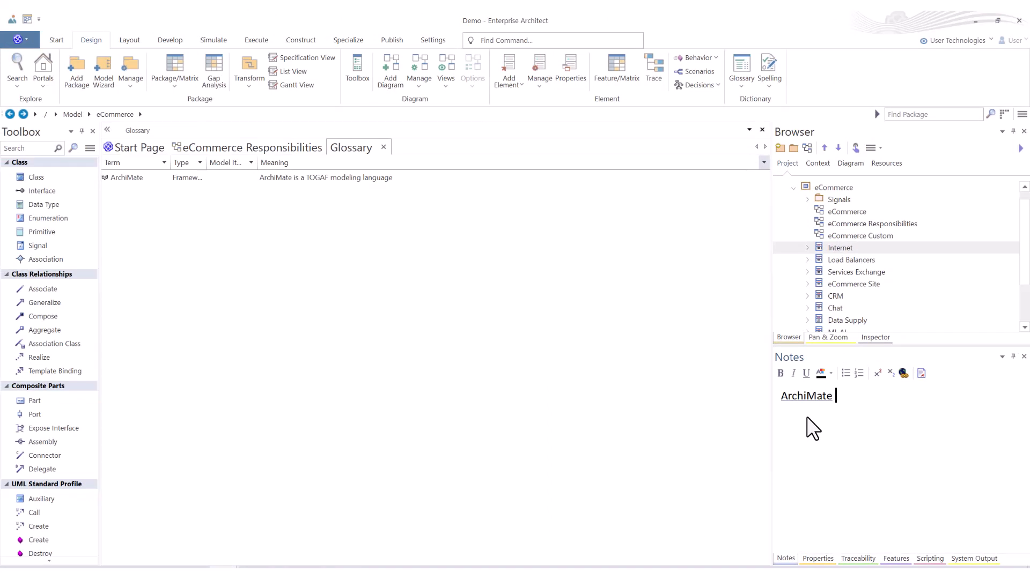
mouse_move(816, 401)
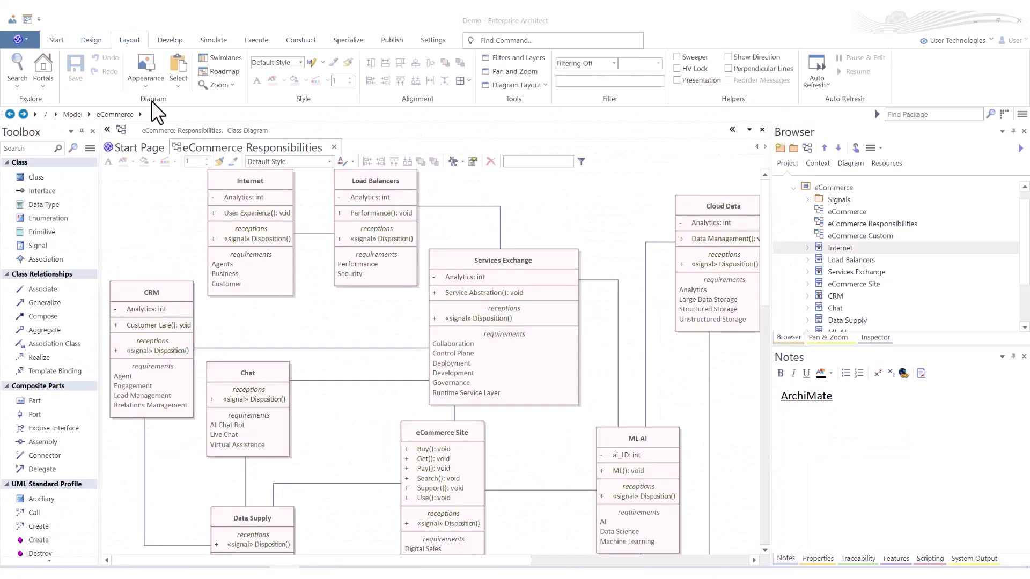
- Review the Package, Diagram, Element and Dictionary groups of the Design tools
click(95, 41)
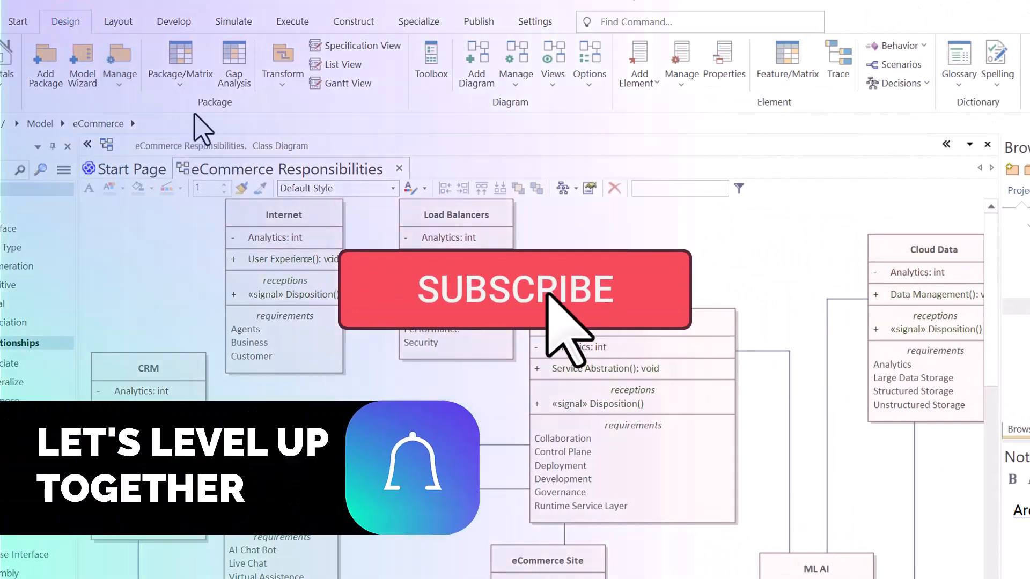
click(204, 100)
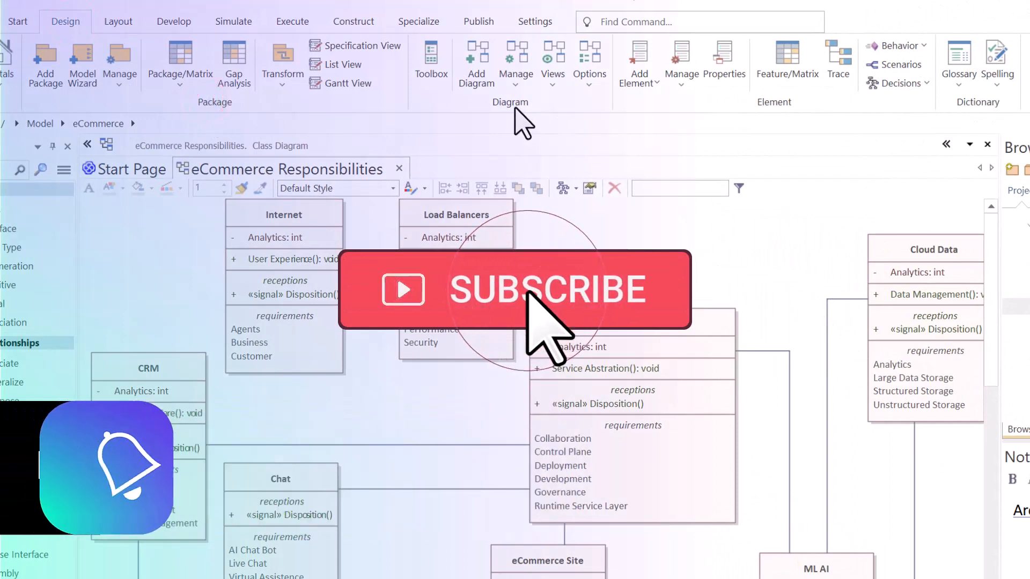
click(542, 104)
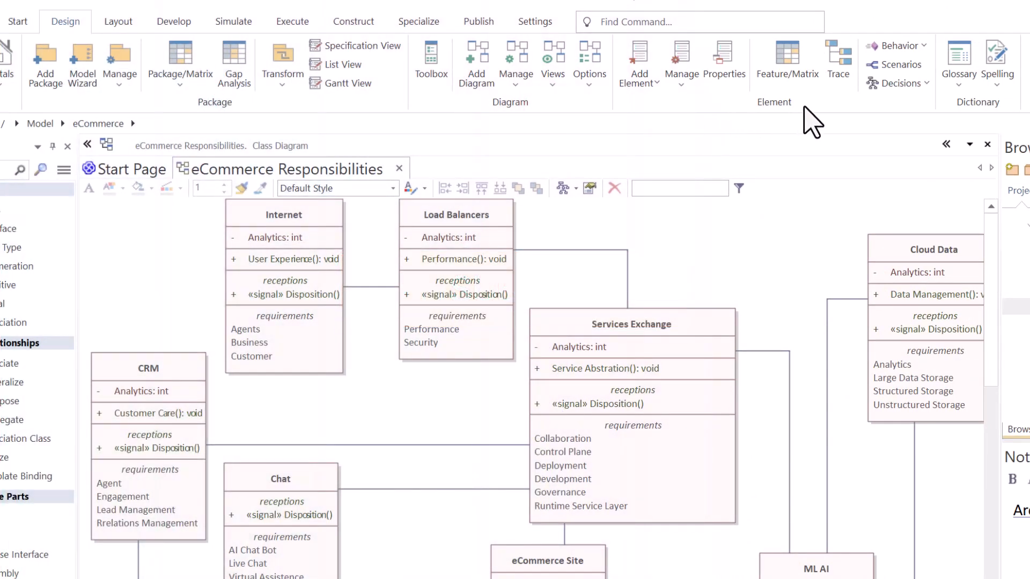
click(804, 103)
click(1008, 103)
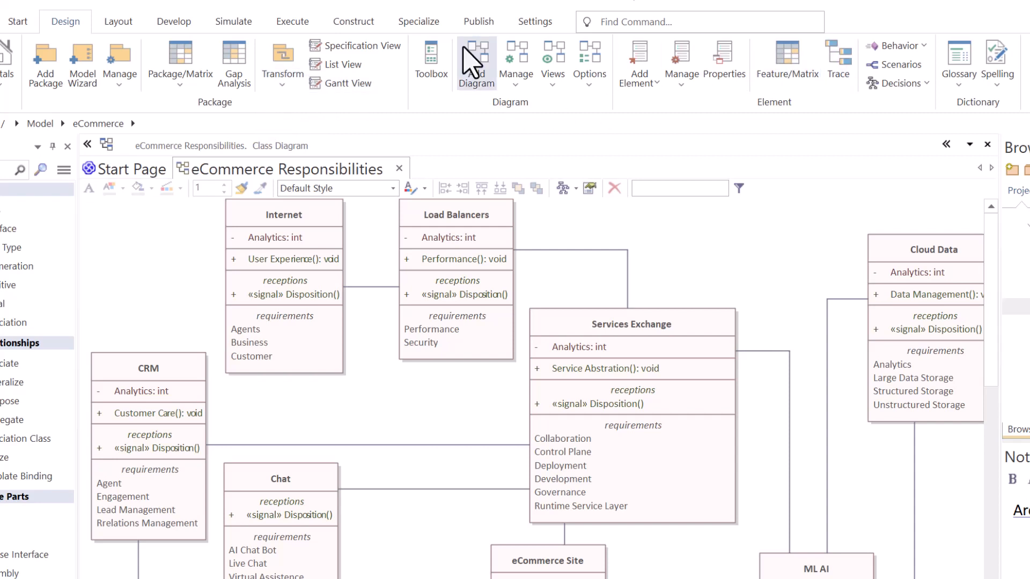
- Look over the Start, Design, Layout, Publish and Settings command sets
click(16, 23)
click(56, 23)
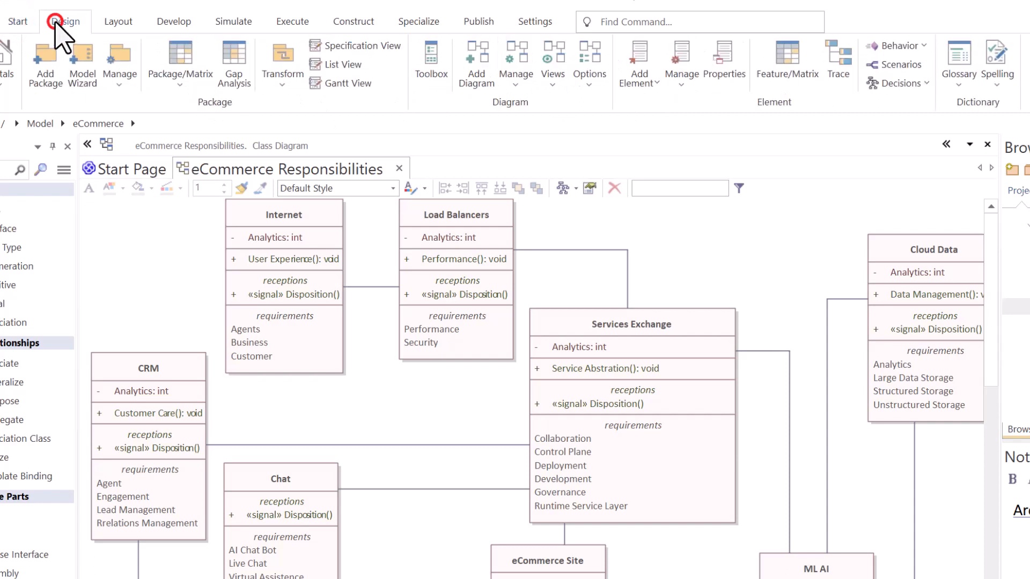
click(110, 23)
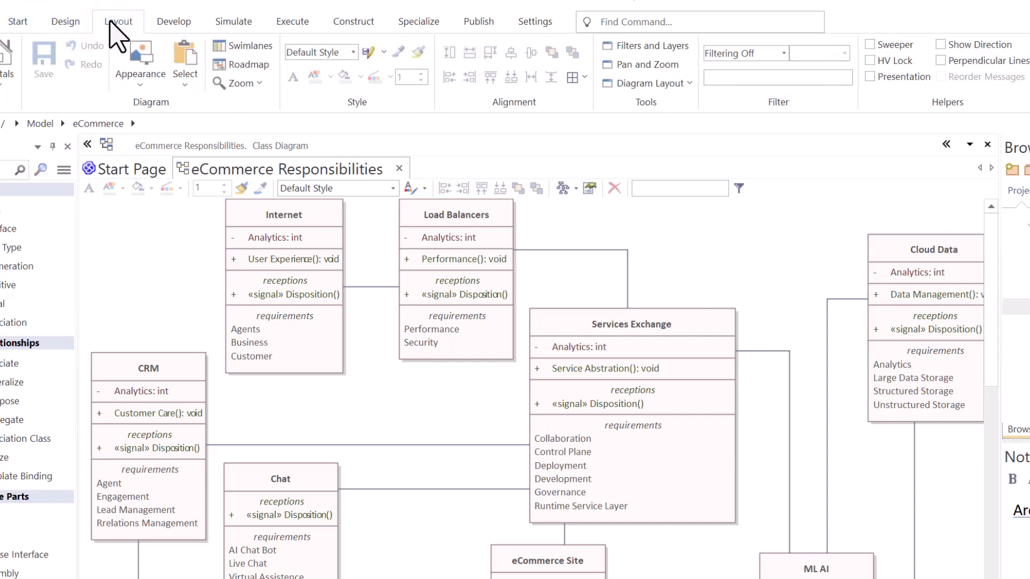
click(476, 23)
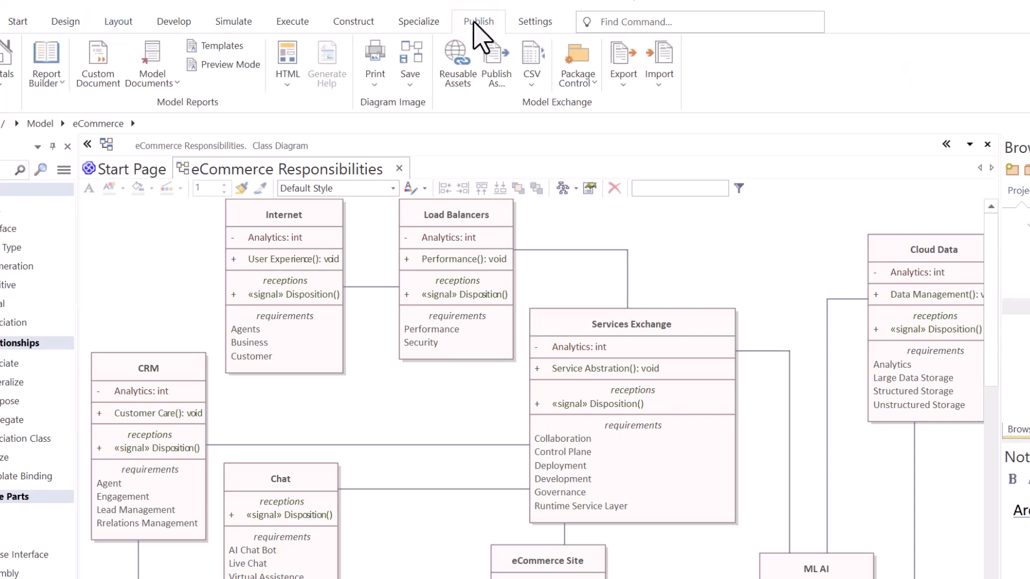
click(535, 21)
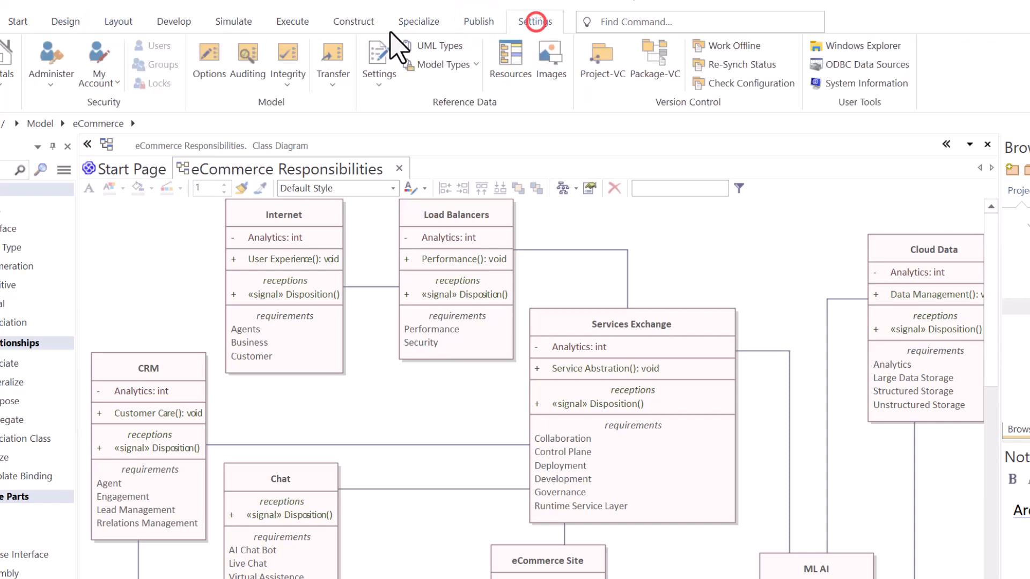